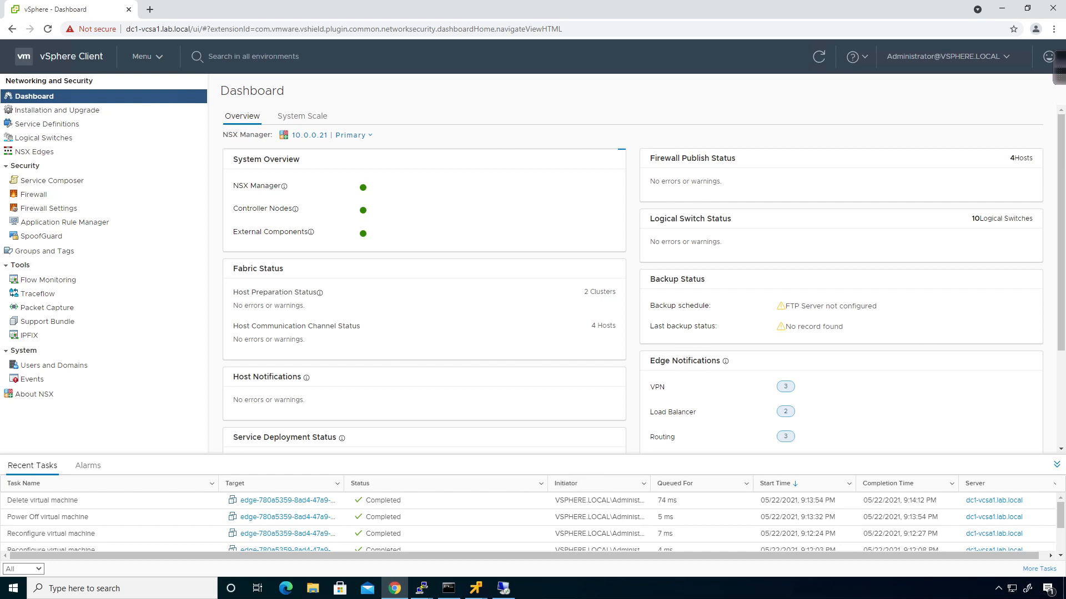
Open the NSX Edges list and switch to the secondary NSX Manager 10.0.0.31
left_click(33, 153)
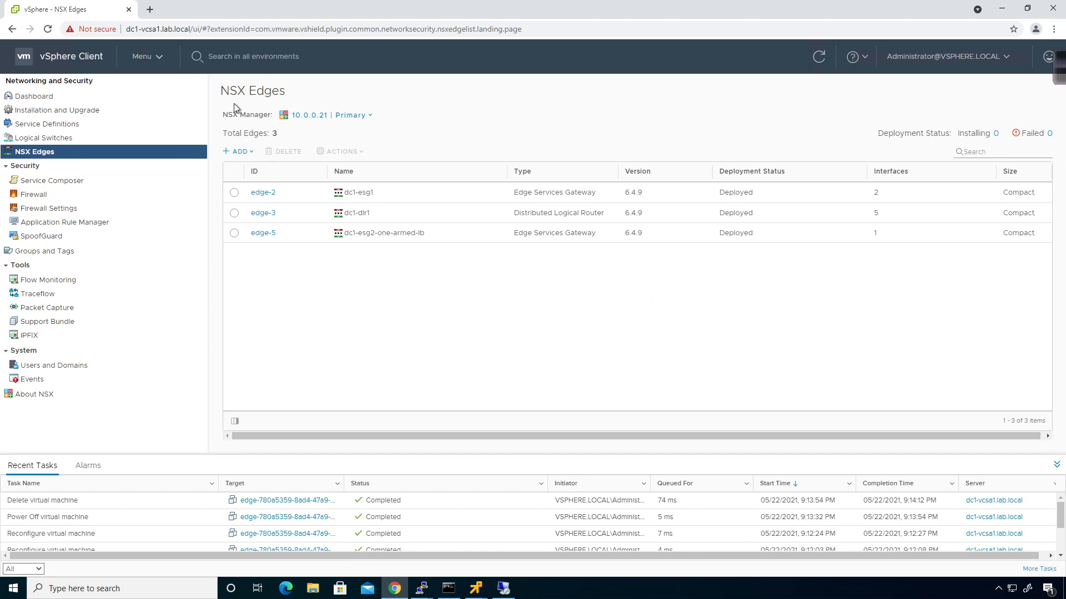
left_click(351, 115)
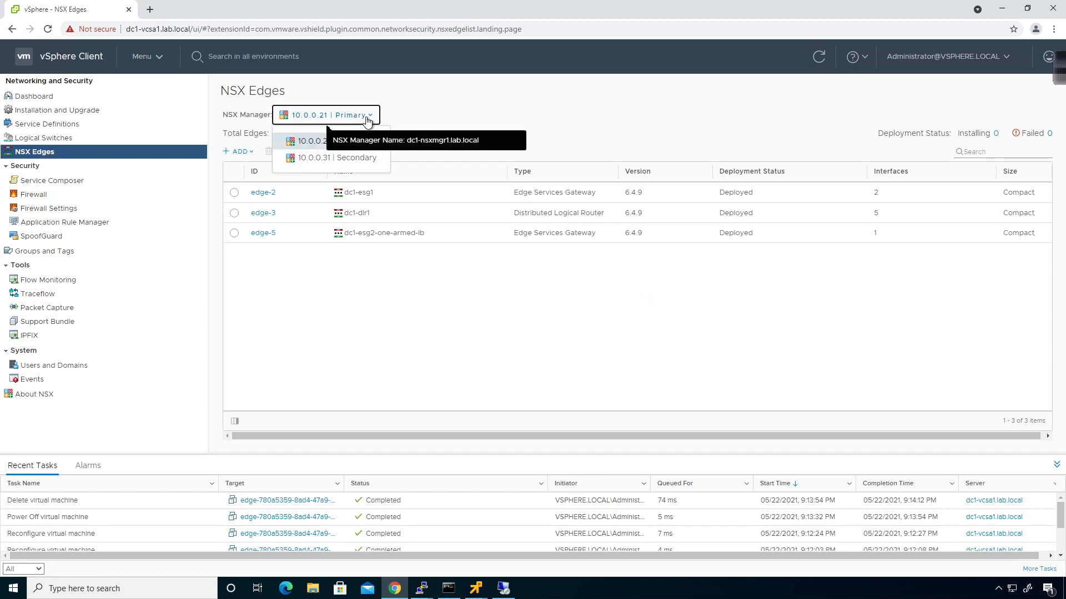
left_click(356, 160)
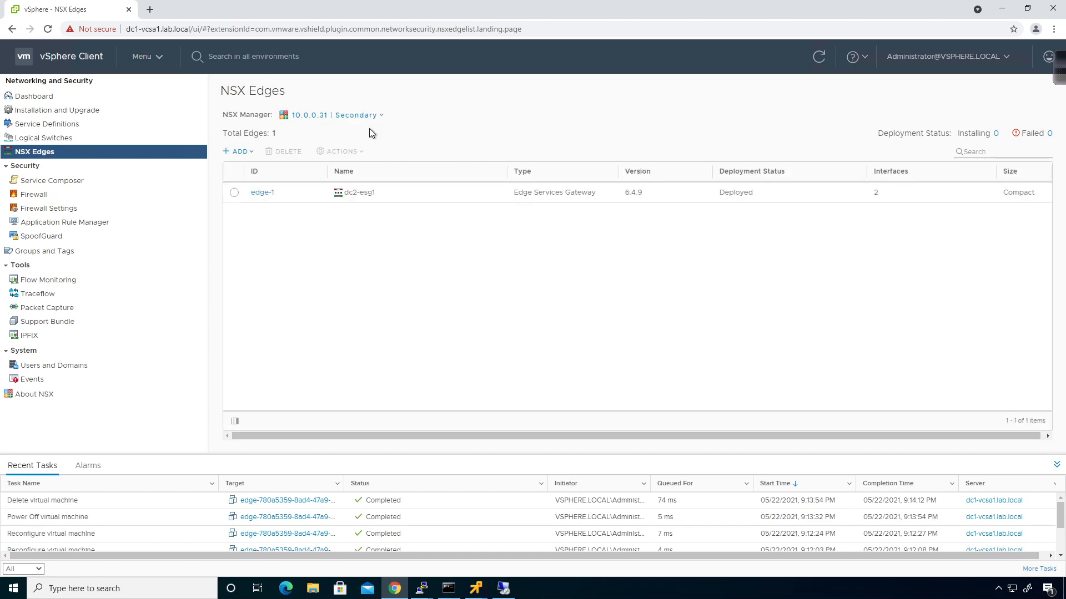
Check the edge types offered under ADD, then return to primary manager 10.0.0.21
left_click(246, 154)
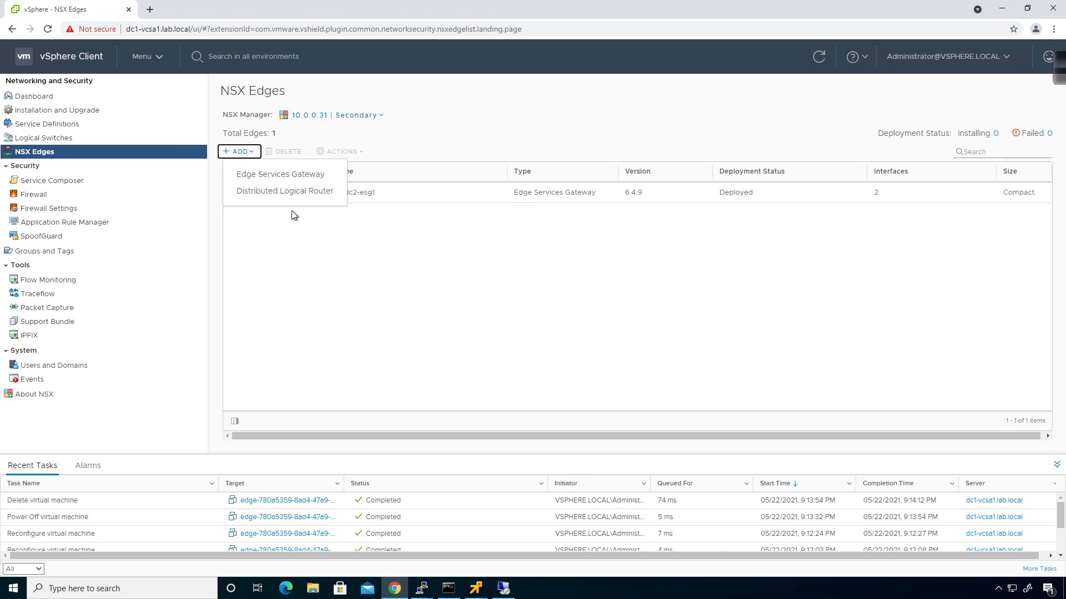
left_click(419, 148)
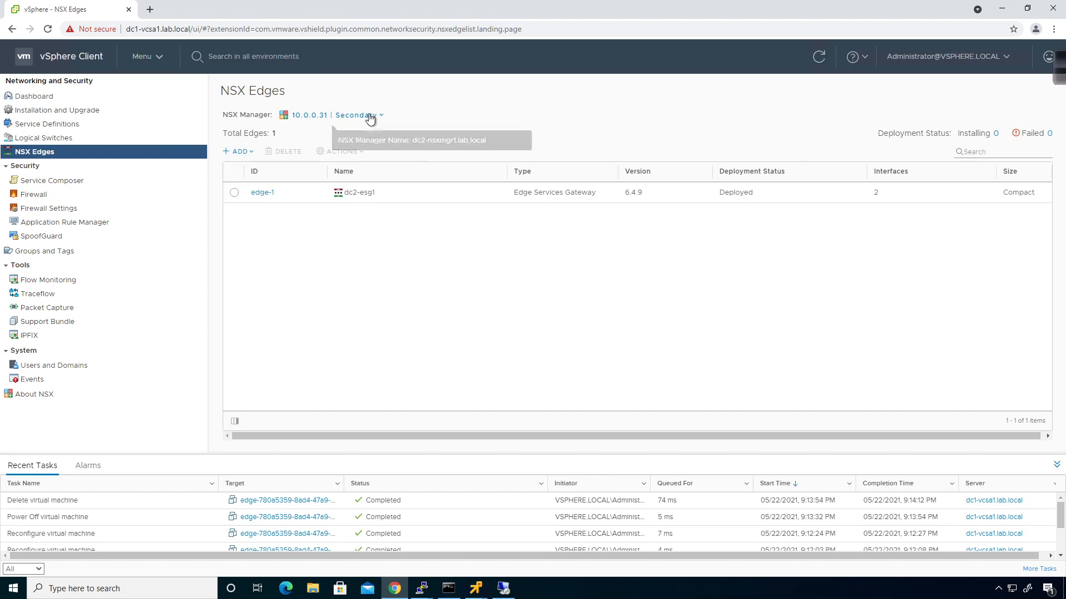
left_click(370, 117)
left_click(333, 136)
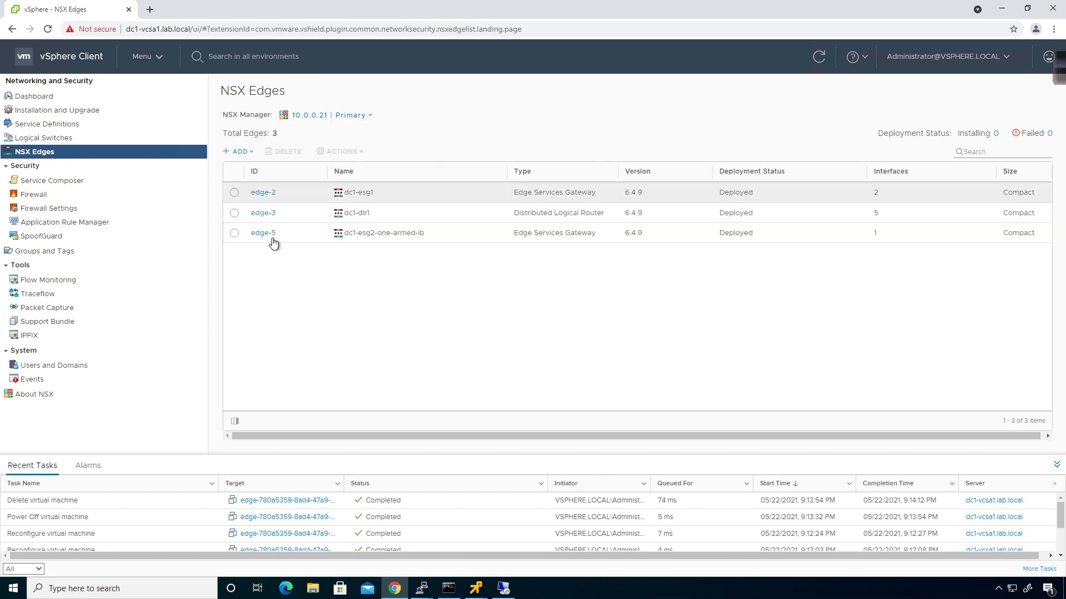
Start a Universal Distributed Logical Router named udl, host name udlr1, with Local Egress enabled
left_click(239, 151)
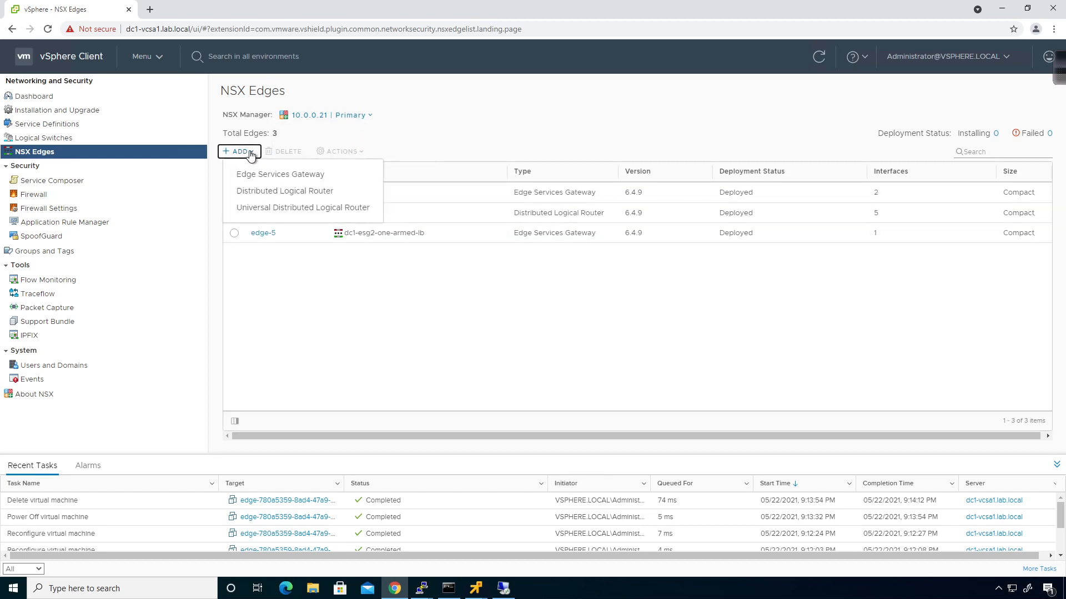
left_click(273, 209)
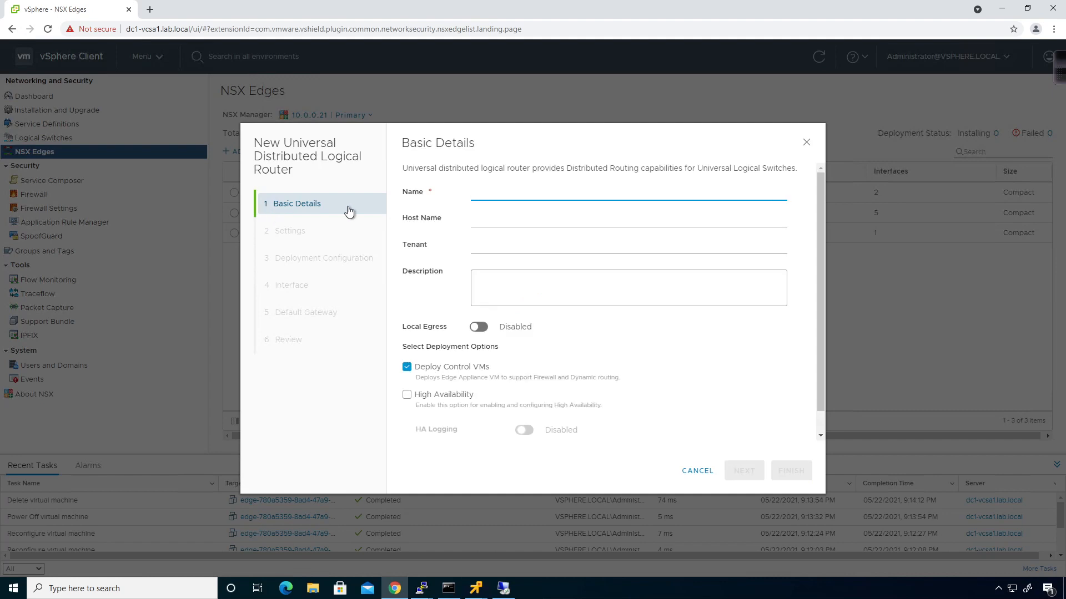
type("udl")
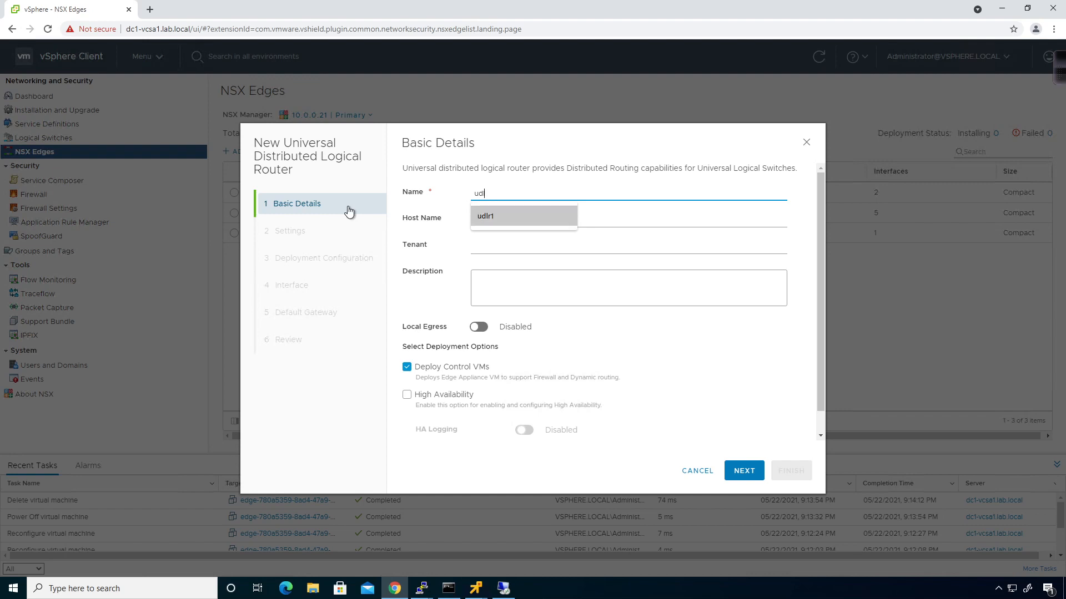
key("Tab")
type("udlr1")
key("Tab")
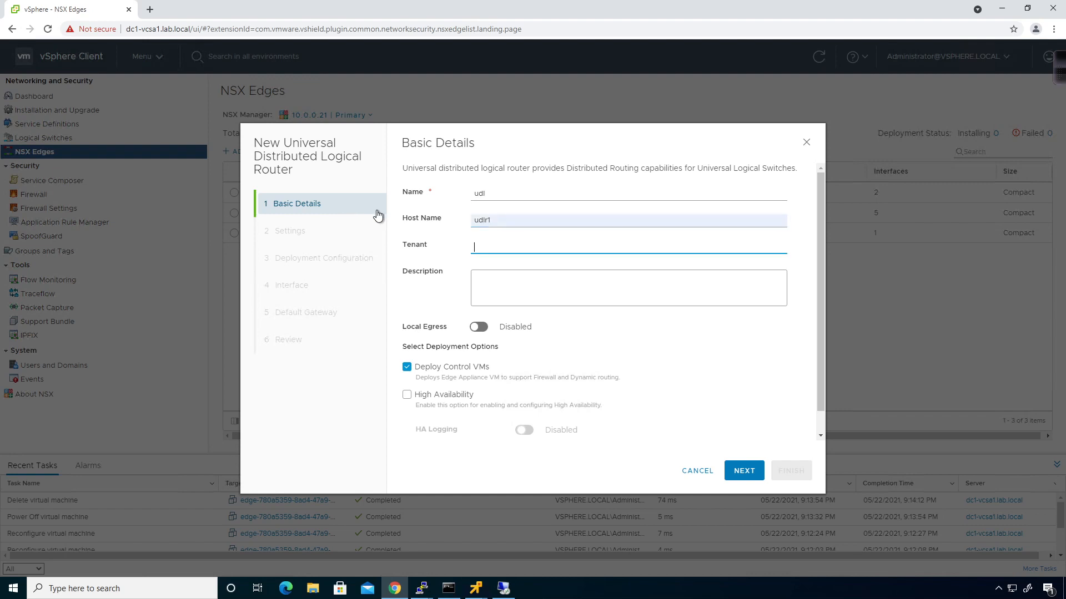
left_click(480, 327)
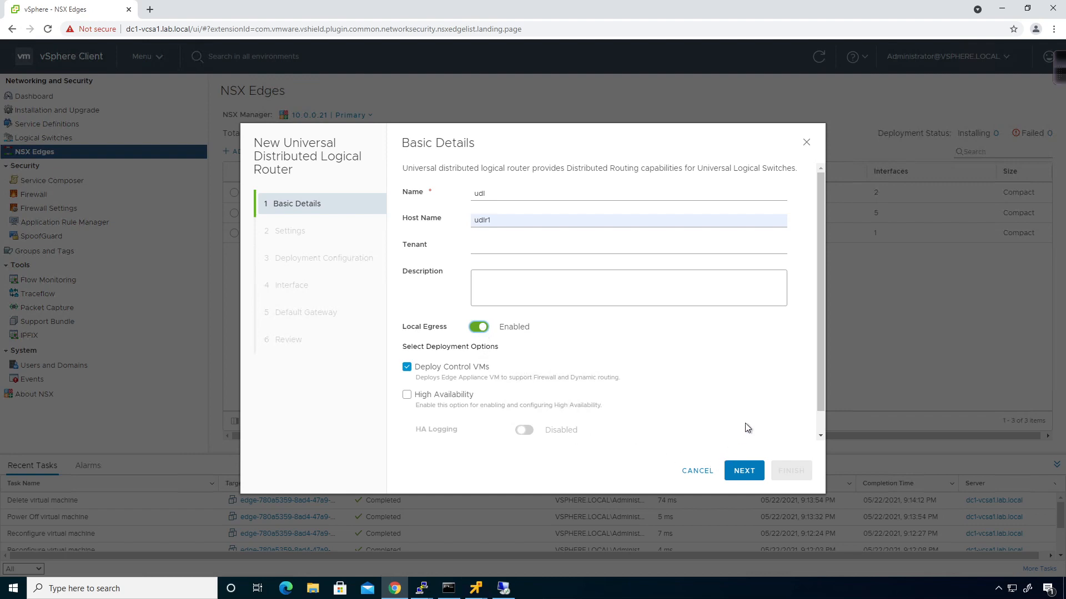
Review Basic Details (Local Egress on, Deploy Control VMs checked) and advance to Settings
scroll(670, 374, "down", 1)
scroll(670, 373, "up", 1)
scroll(642, 356, "down", 1)
left_click(736, 471)
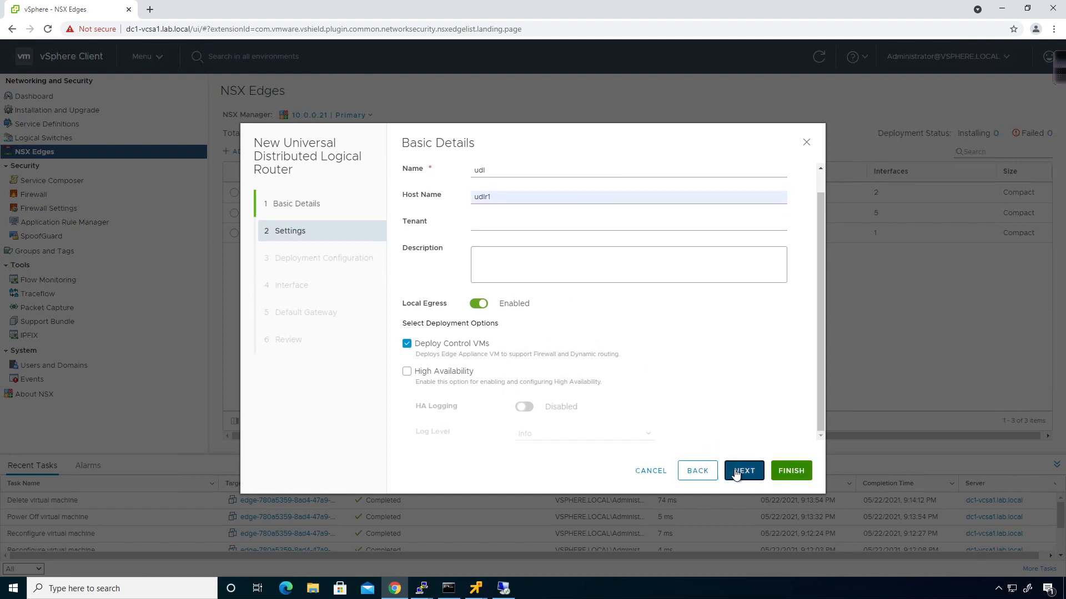
Set and confirm the admin CLI password, enable SSH access, and advance to Deployment Configuration
left_click(523, 238)
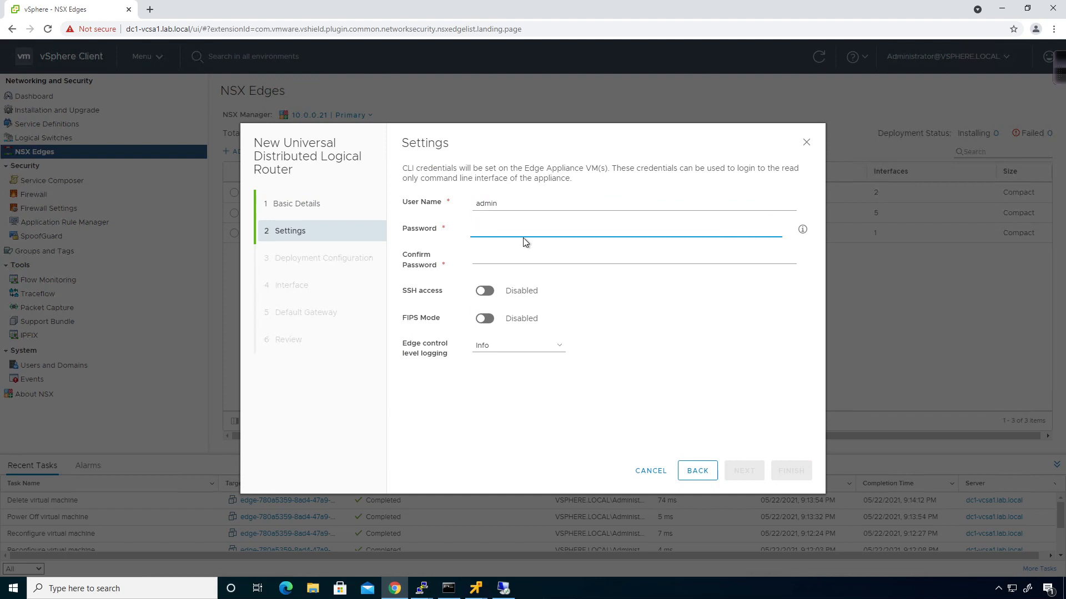
type("VMware123!@#")
key("Tab")
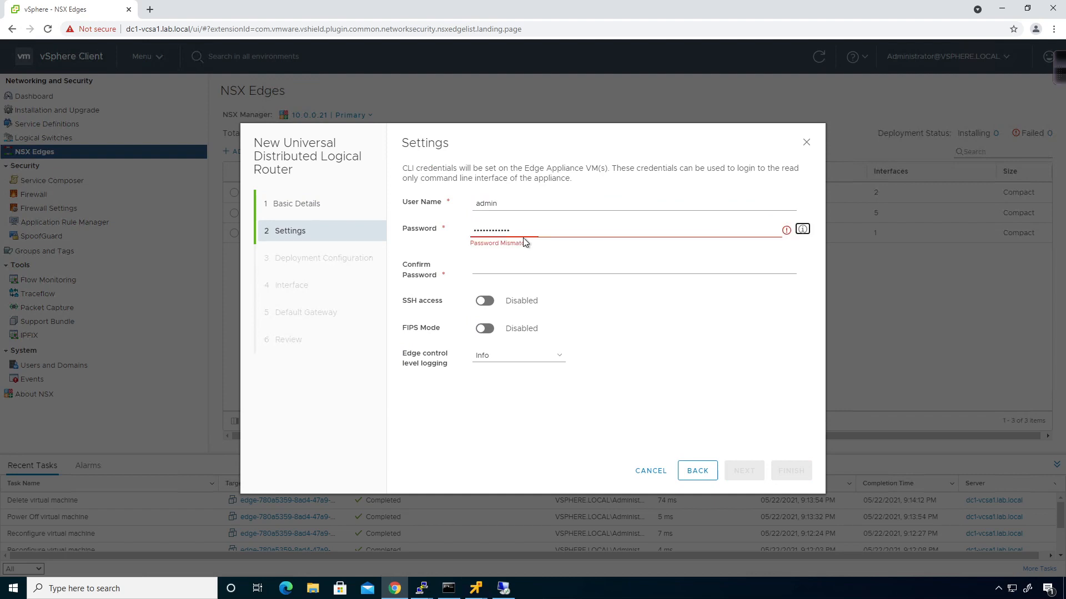
type("VMwar")
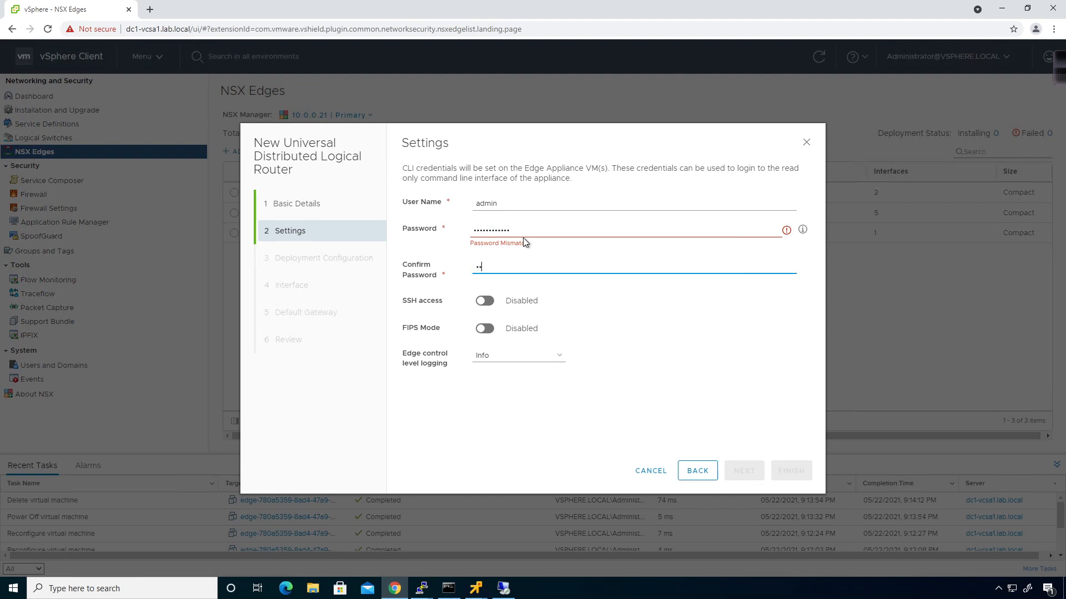
type("e123!@#")
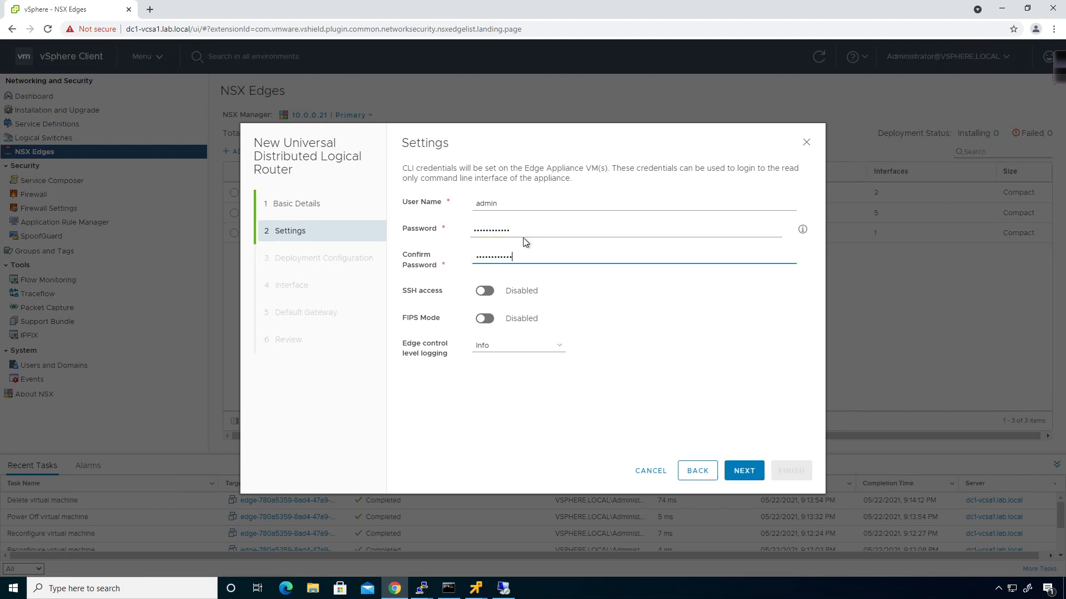
left_click(484, 291)
left_click(755, 476)
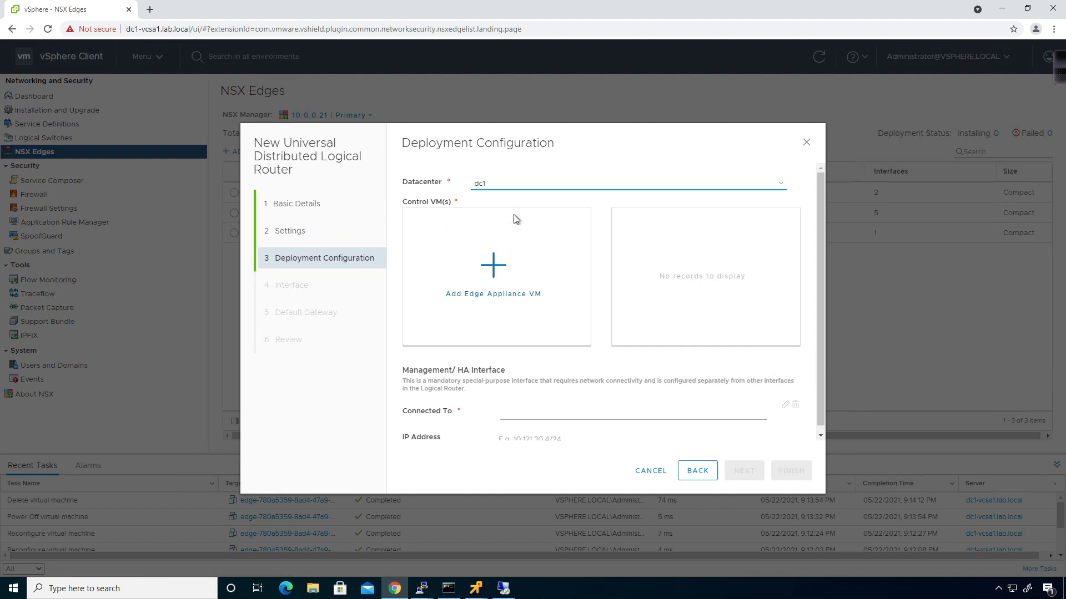
In datacenter dc1, add a control VM on dc1-mgmt-cluster, dc1-host4-ds1 and dc1-host4.lab.local
left_click(521, 183)
left_click(521, 197)
left_click(492, 269)
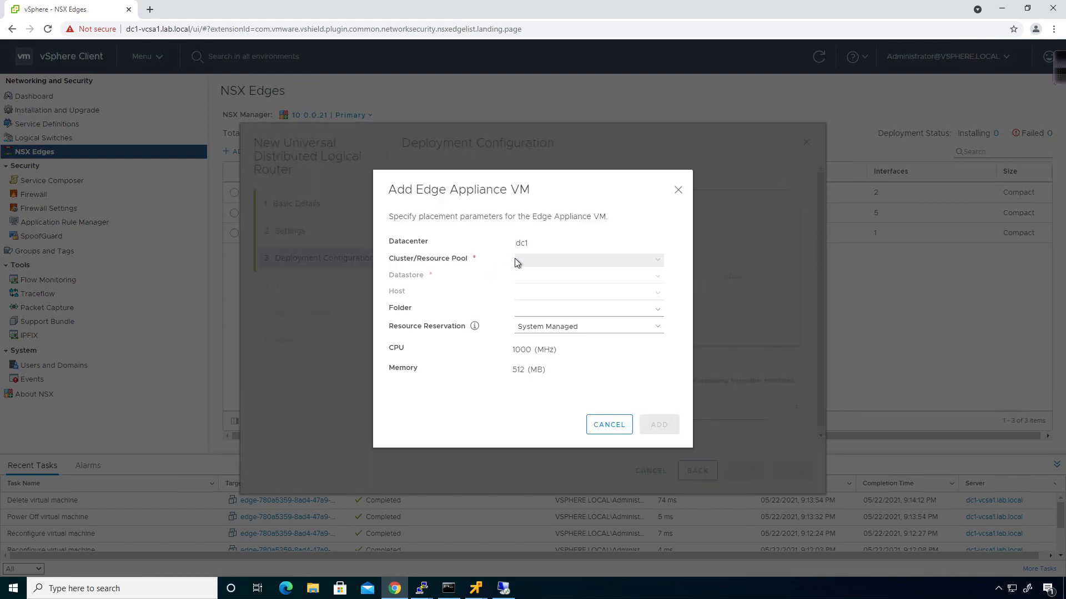
left_click(558, 259)
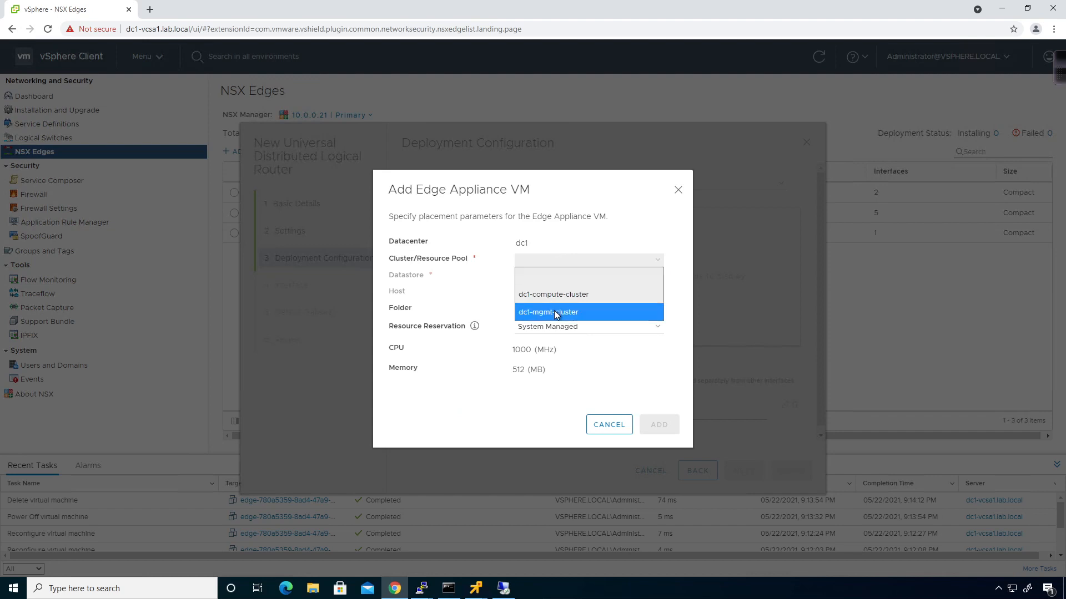
left_click(555, 313)
left_click(553, 277)
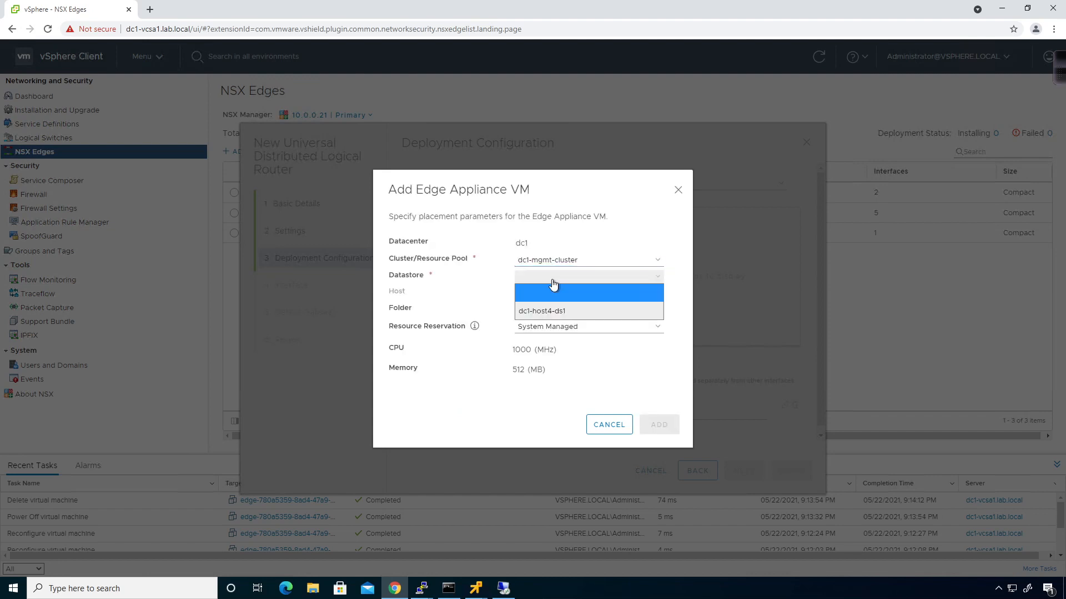
left_click(548, 311)
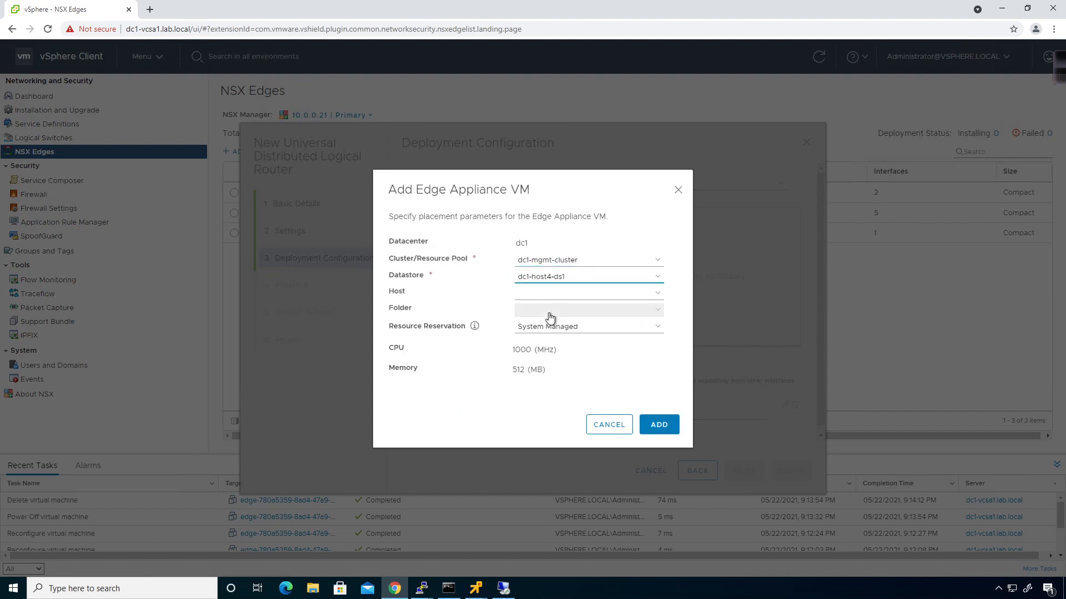
left_click(613, 296)
left_click(591, 329)
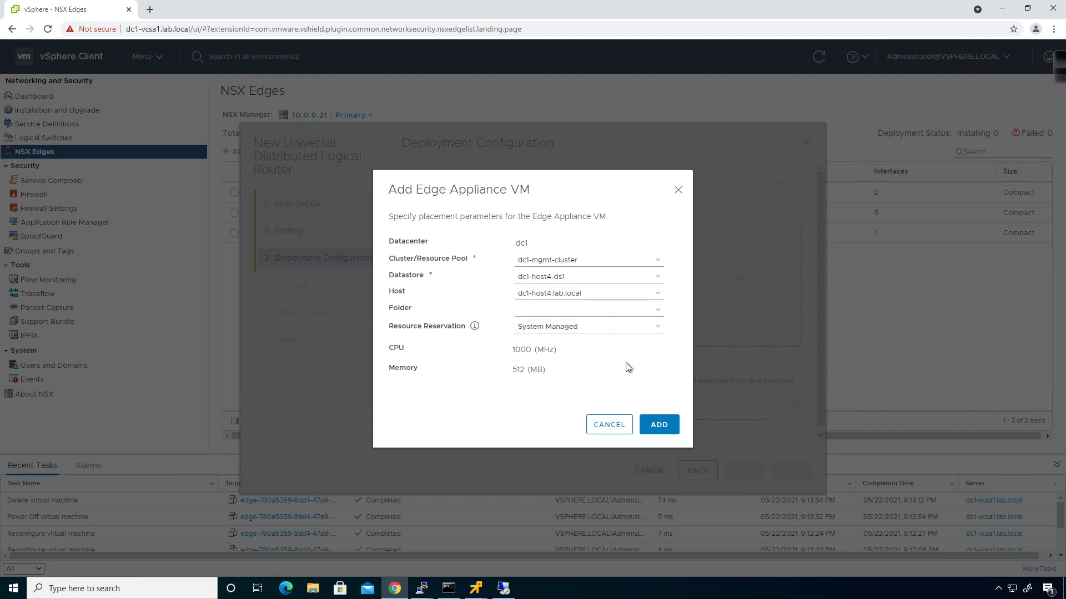
left_click(659, 427)
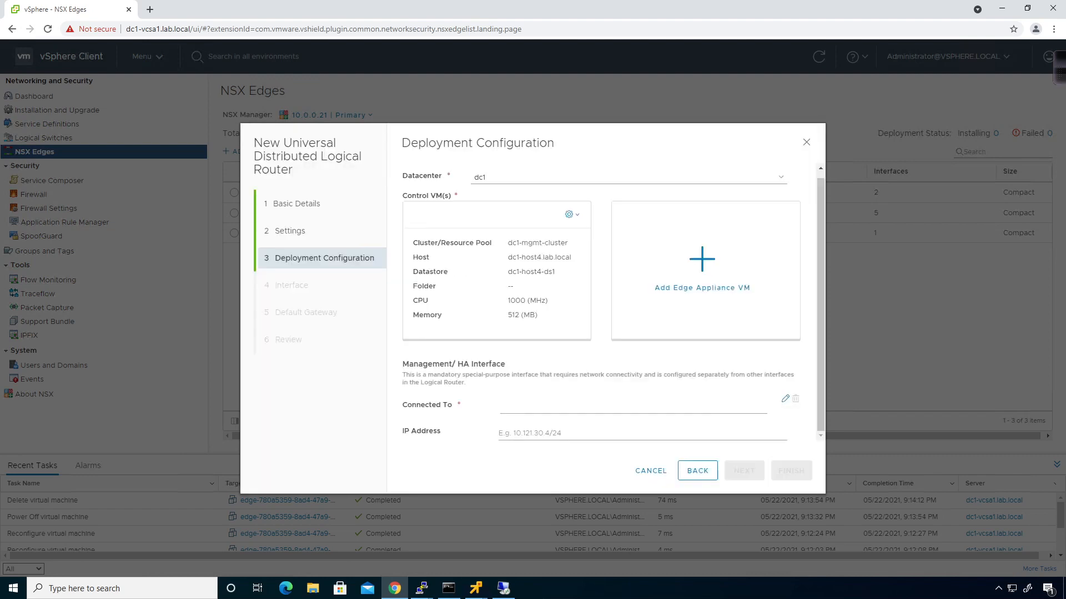
Connect the management/HA interface to the vds-mgmt distributed port group
left_click(784, 399)
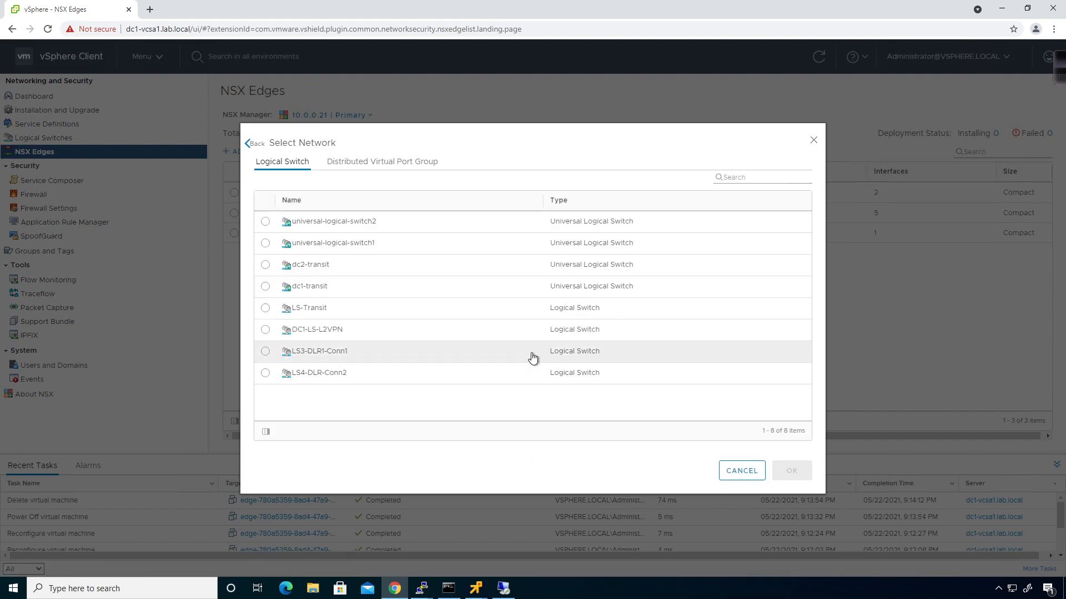
left_click(397, 161)
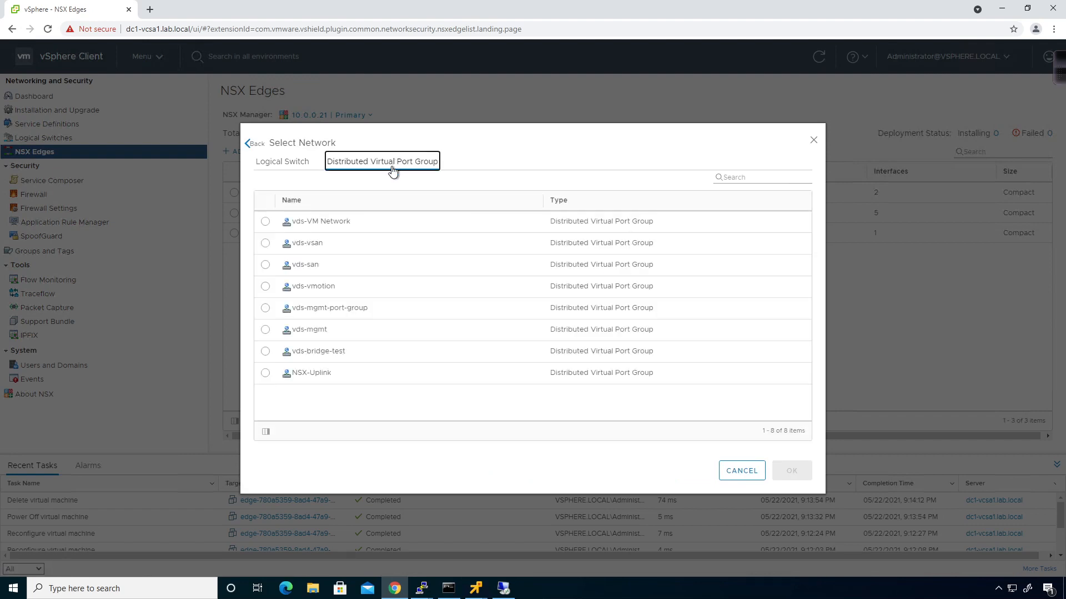
left_click(327, 331)
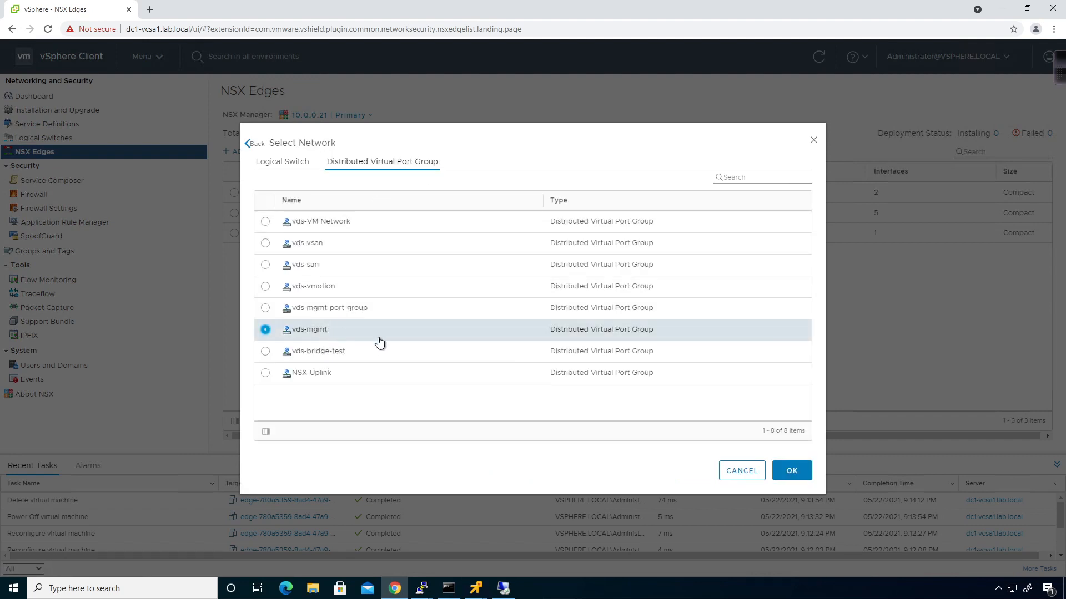
left_click(790, 472)
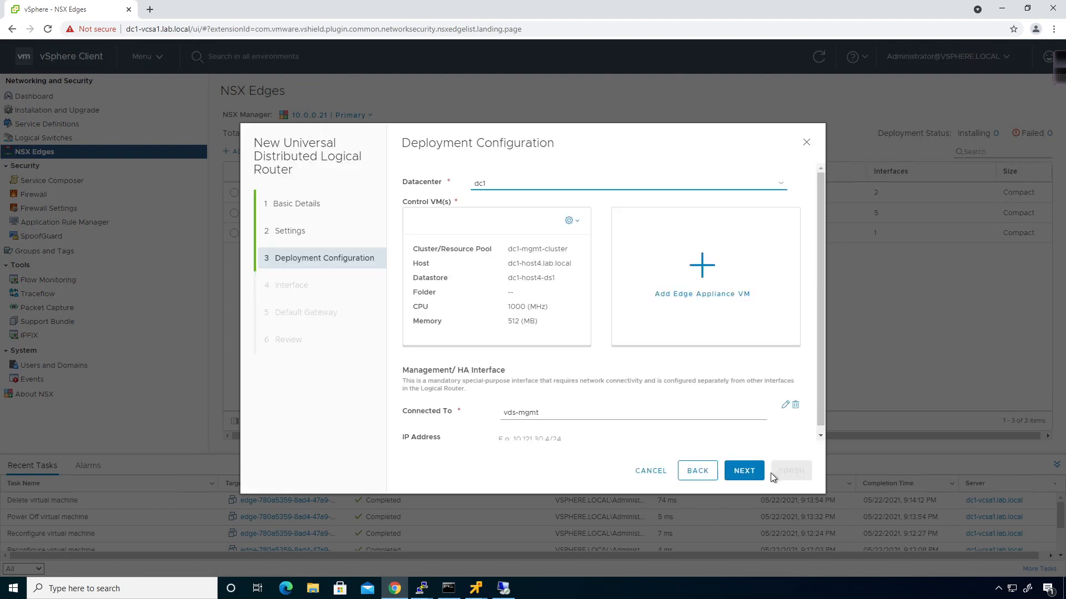
Add an internal interface ULS1 connected to universal-logical-switch1
left_click(744, 472)
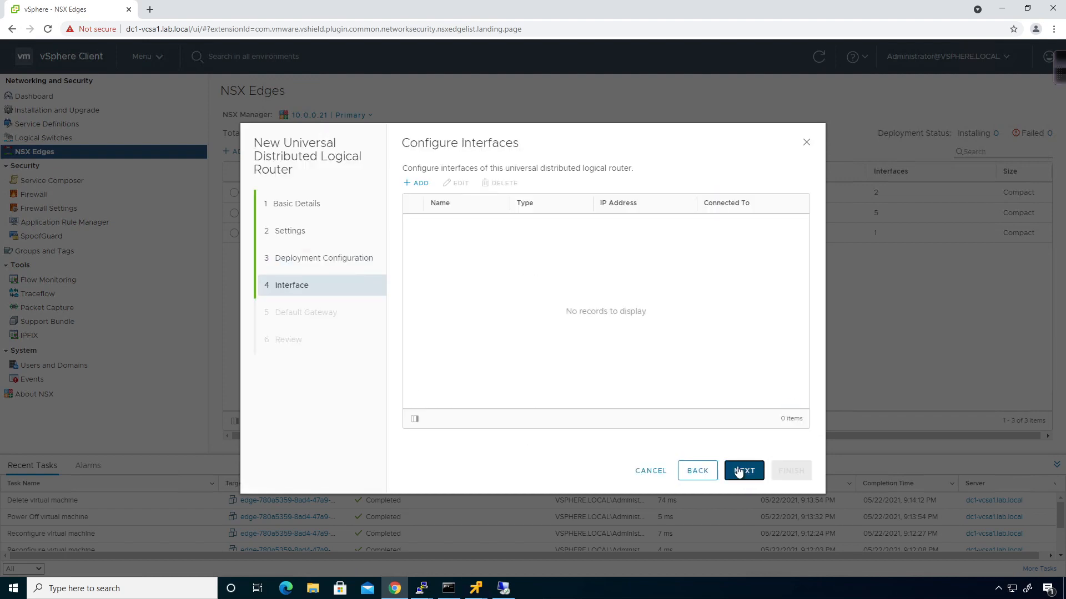
left_click(421, 184)
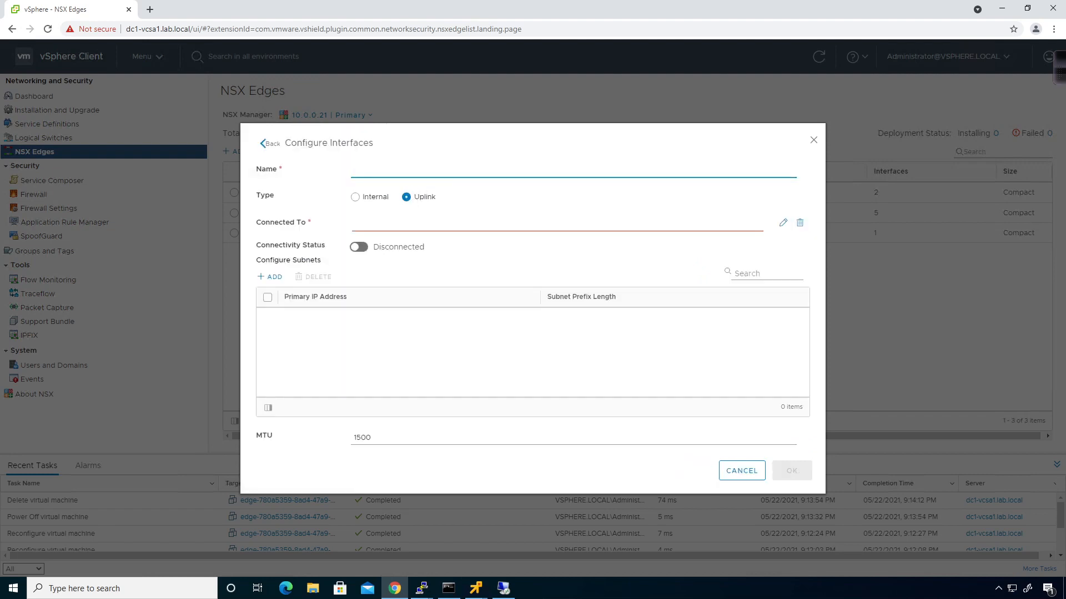
left_click(421, 171)
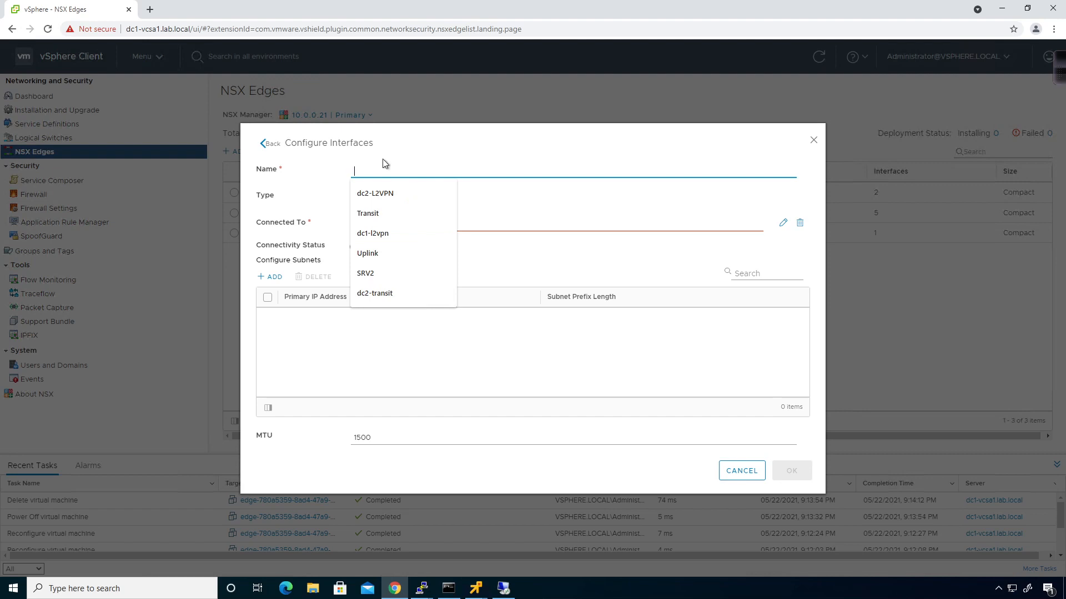
type("ULS")
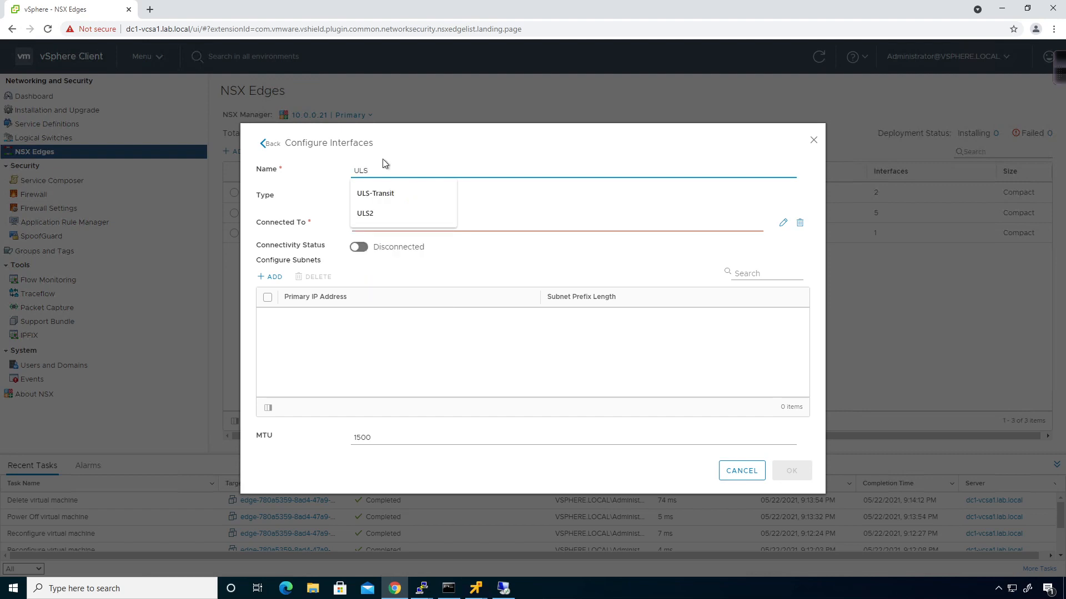
type("1")
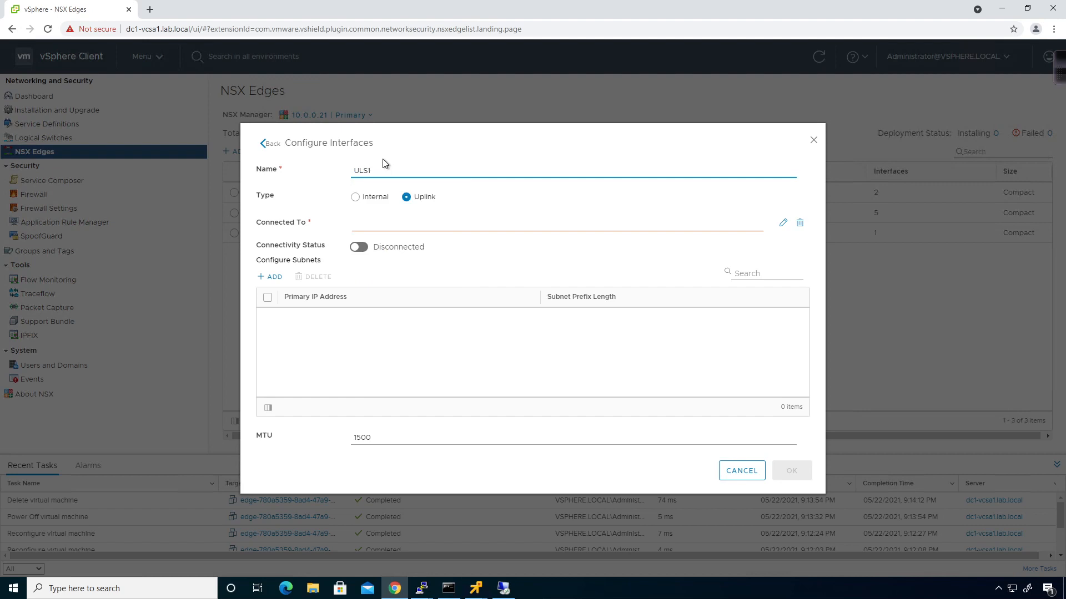
left_click(377, 198)
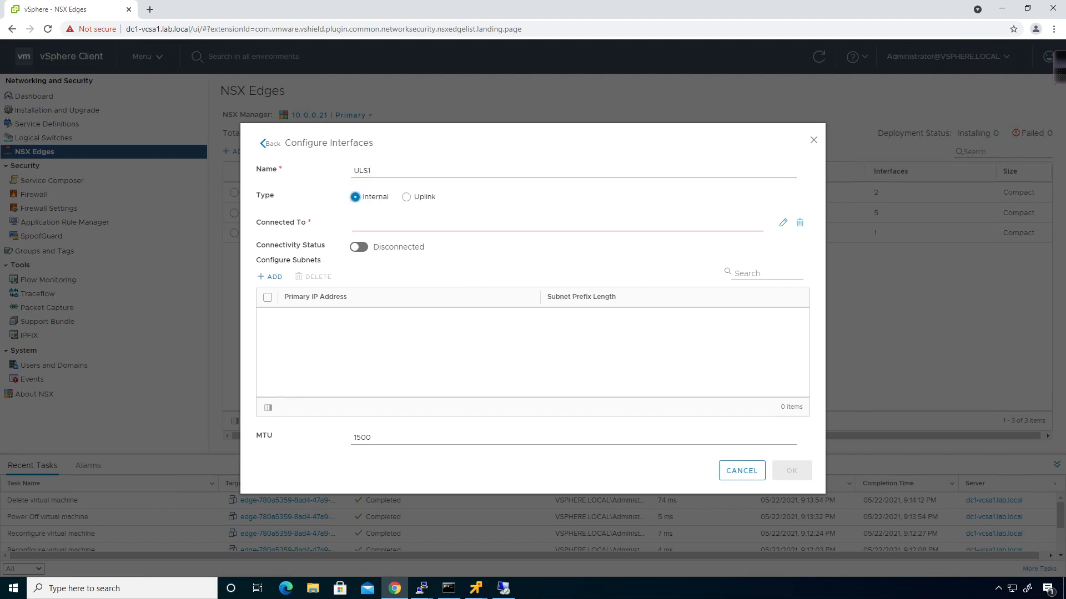
left_click(782, 223)
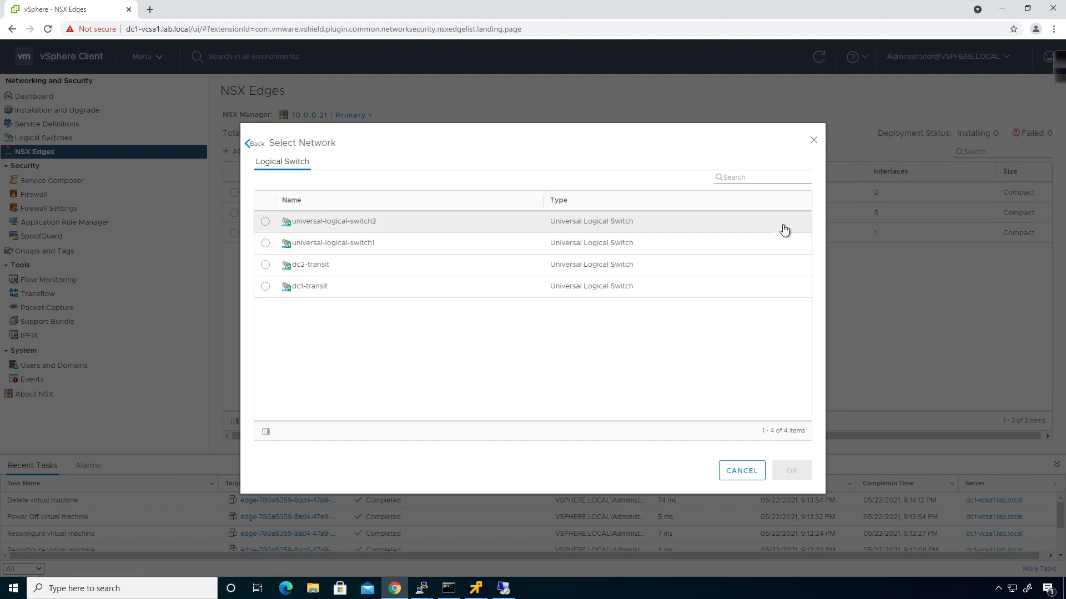
left_click(266, 244)
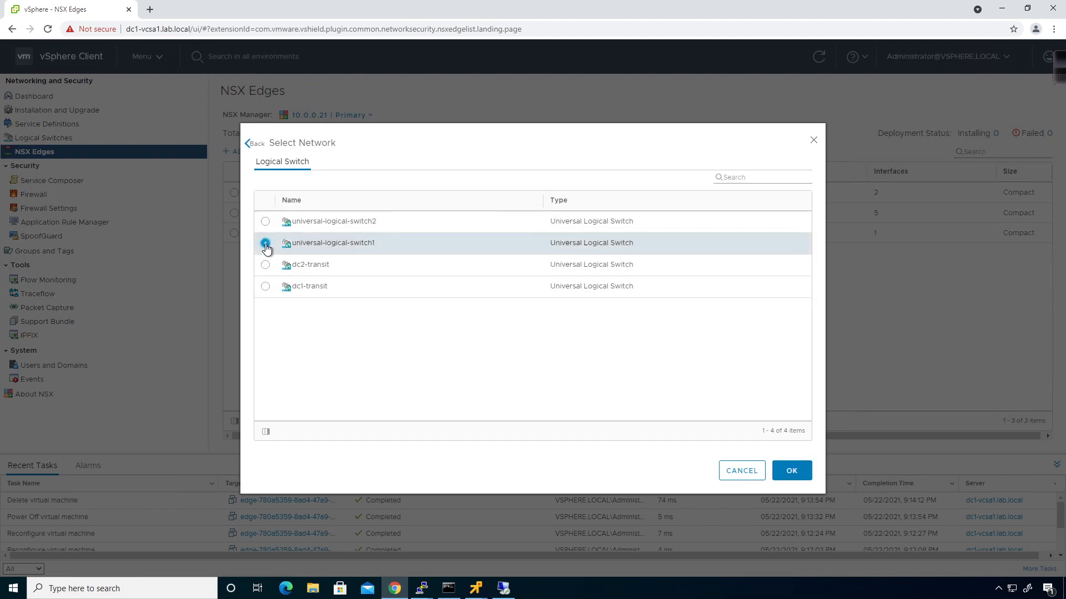
left_click(791, 472)
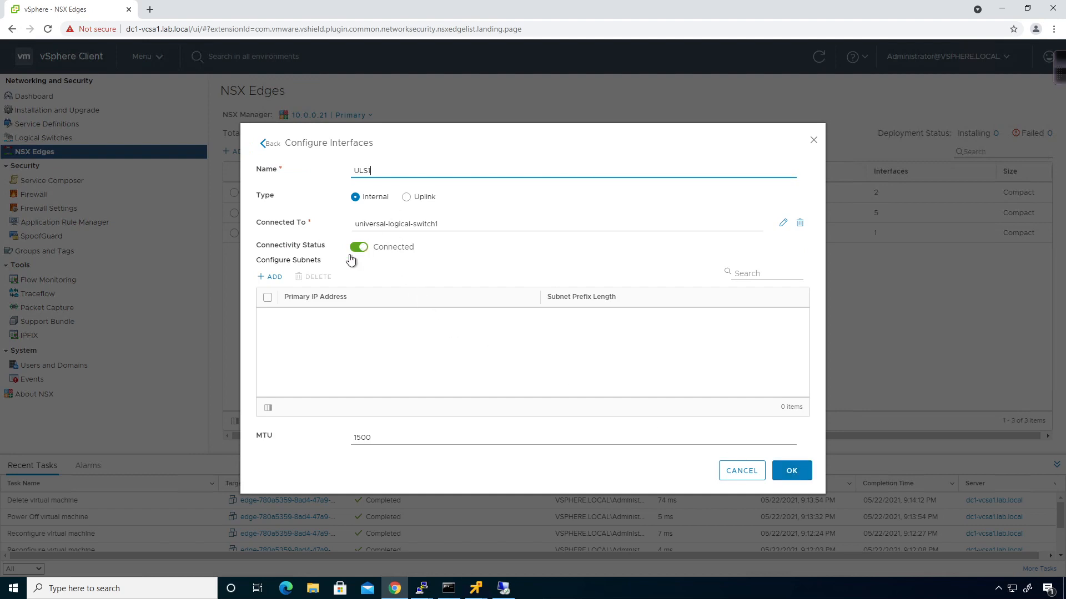
Give ULS1 the subnet 172.29.100.1/24 and save the interface
left_click(271, 277)
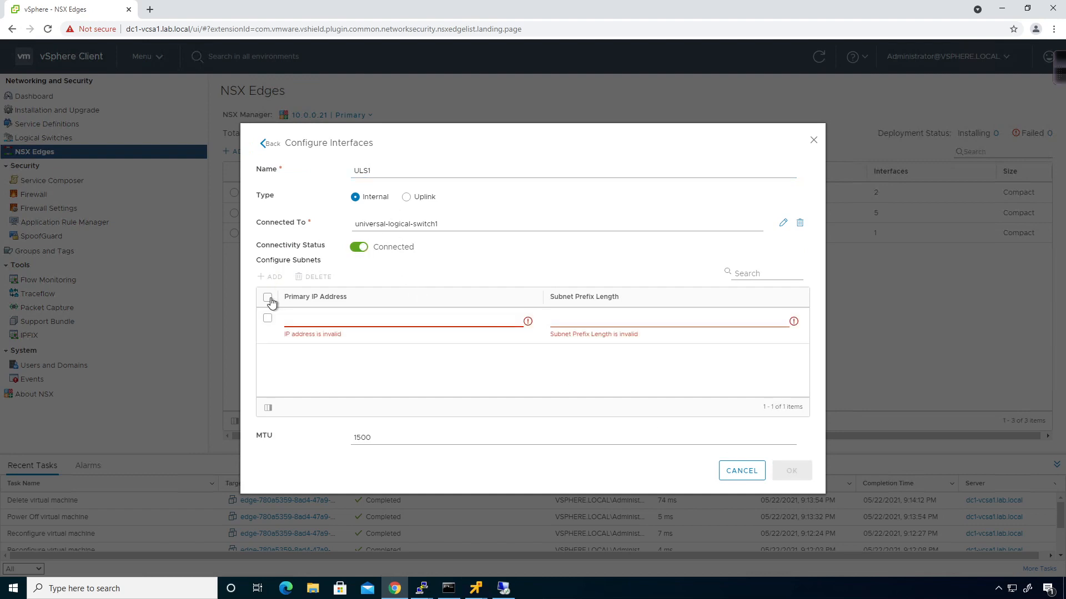
type("172.29.100.1")
key("Tab")
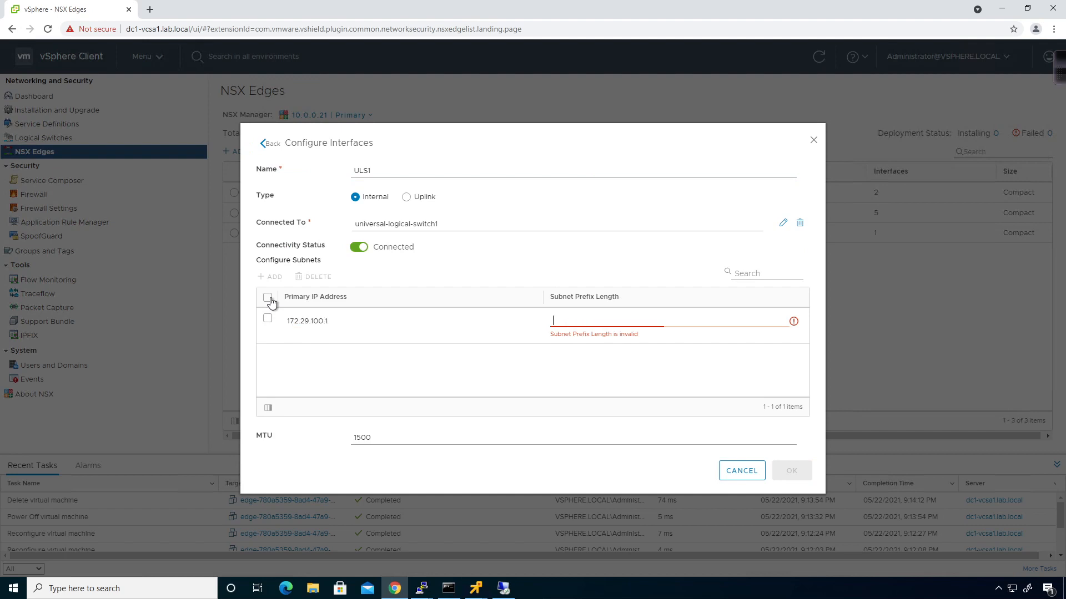
type("24")
left_click(426, 341)
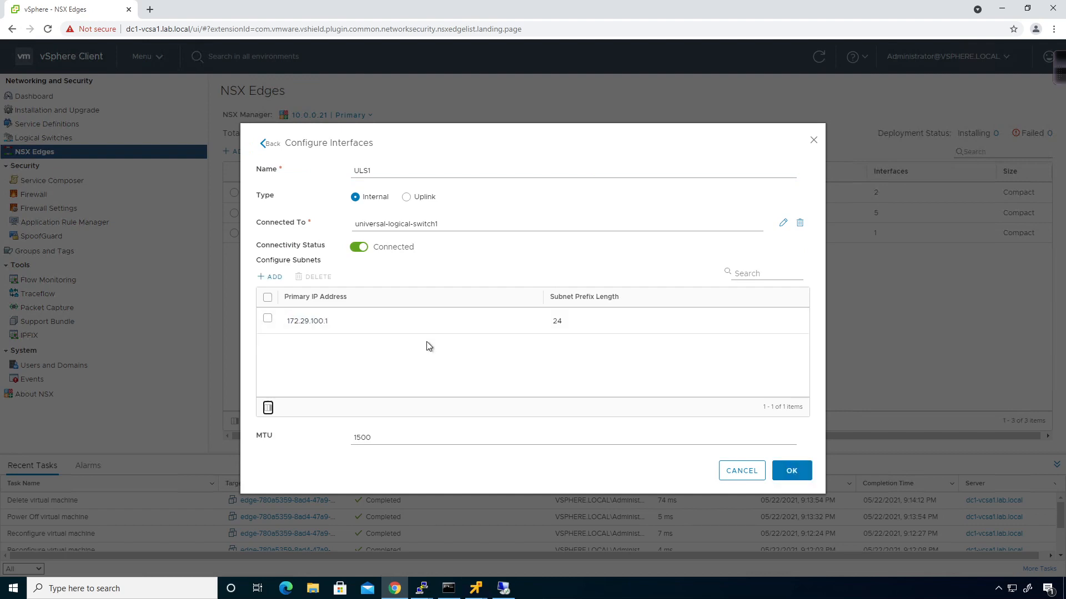
left_click(792, 472)
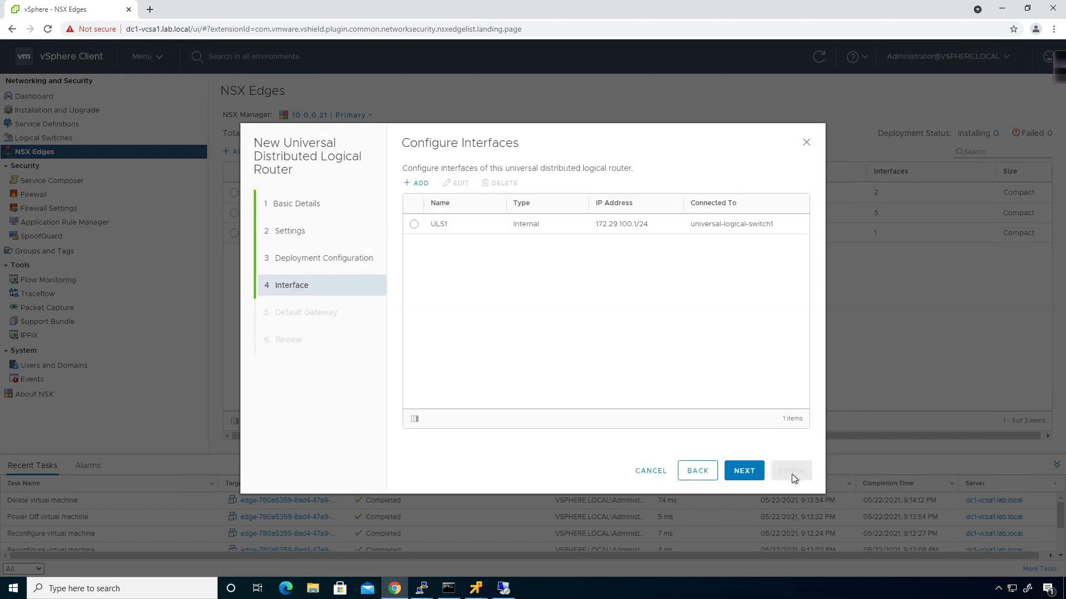
Add a second internal interface ULS2 connected to universal-logical-switch2
left_click(416, 183)
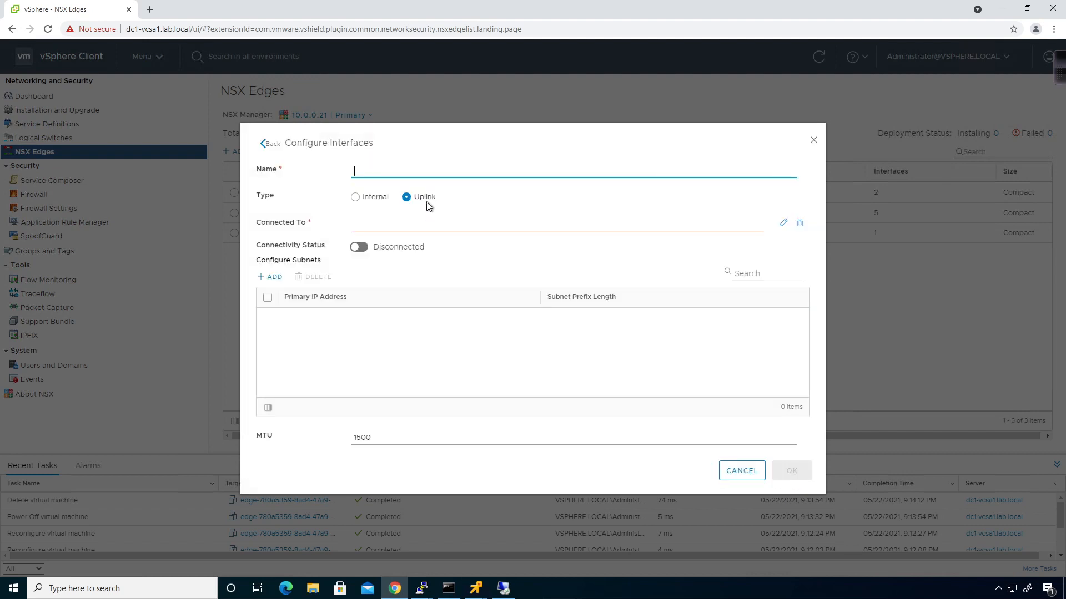
type("ULS2")
left_click(355, 197)
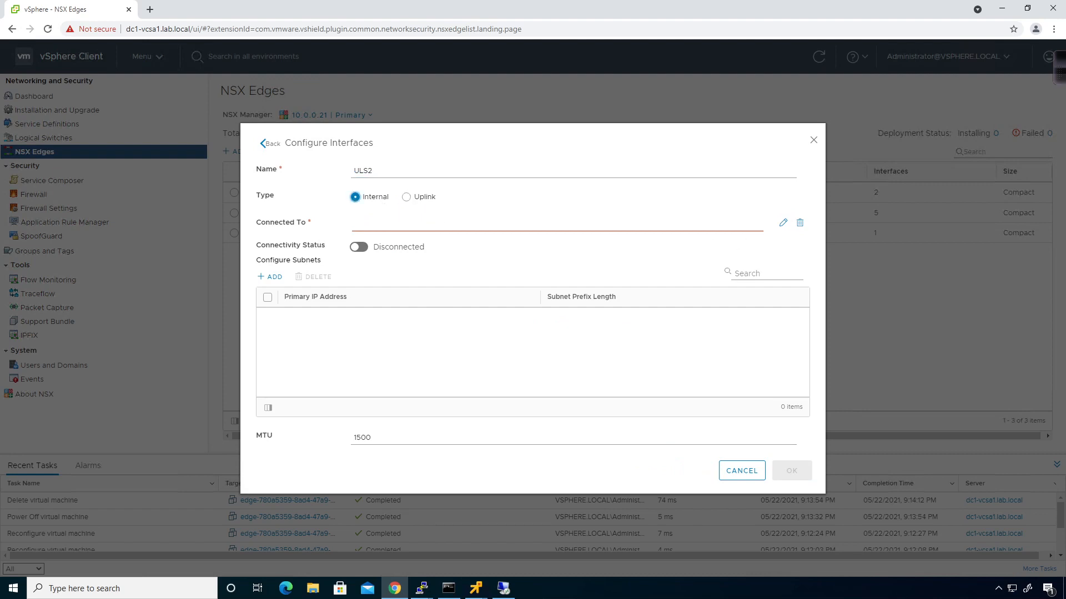
left_click(783, 224)
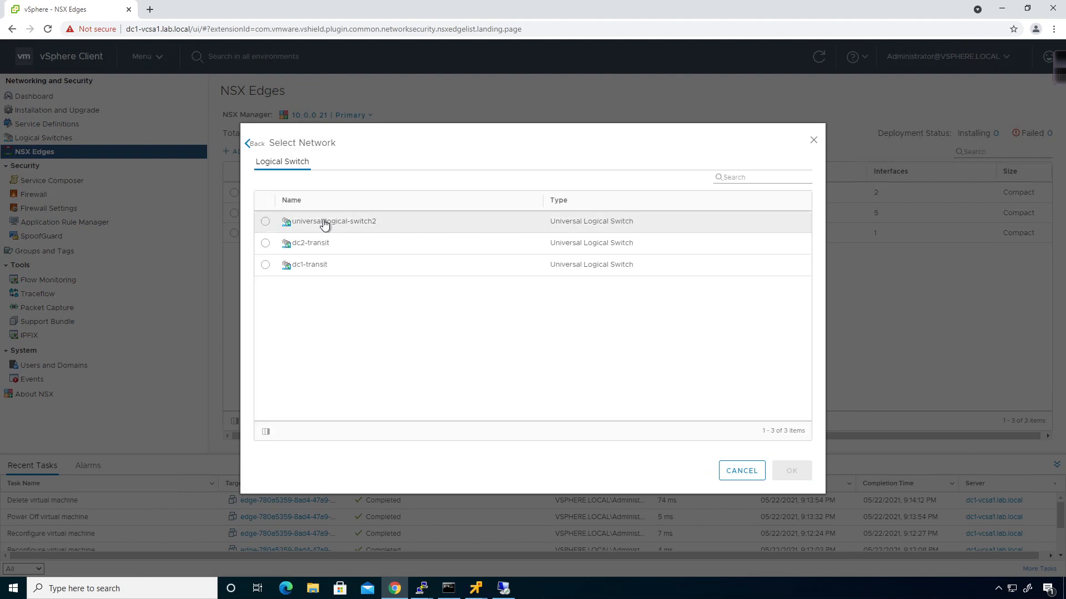
left_click(324, 223)
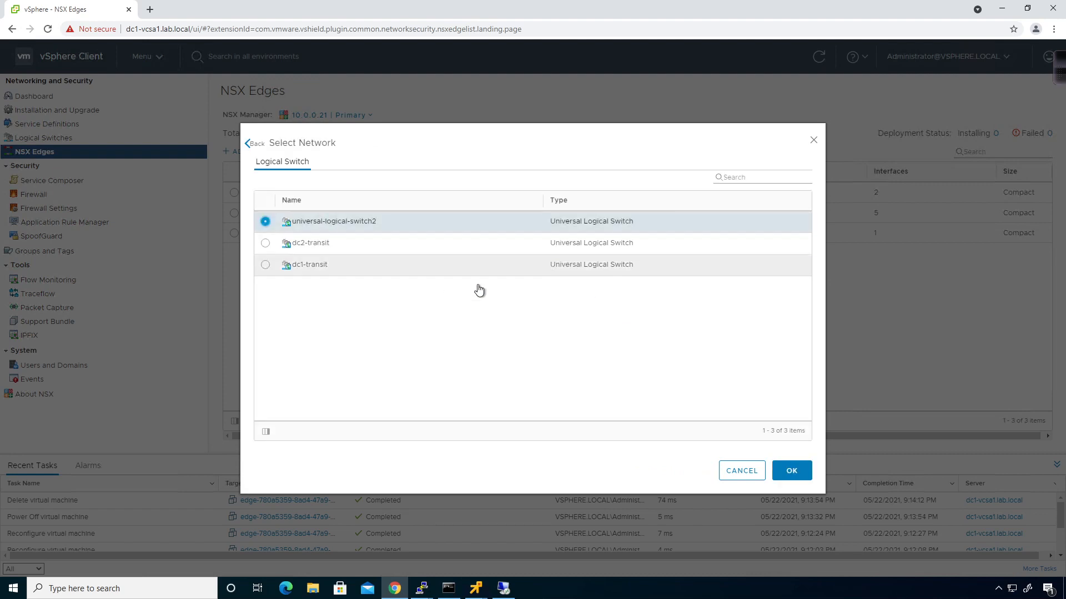
left_click(792, 471)
Give ULS2 the subnet 172.29.101.1/24 and save the interface
left_click(270, 277)
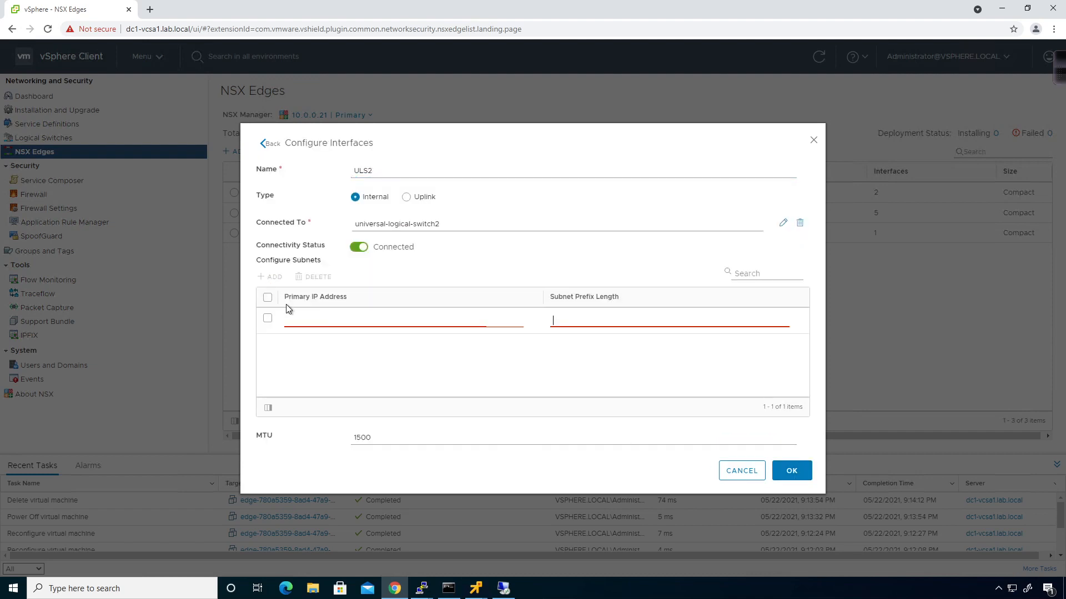
left_click(287, 321)
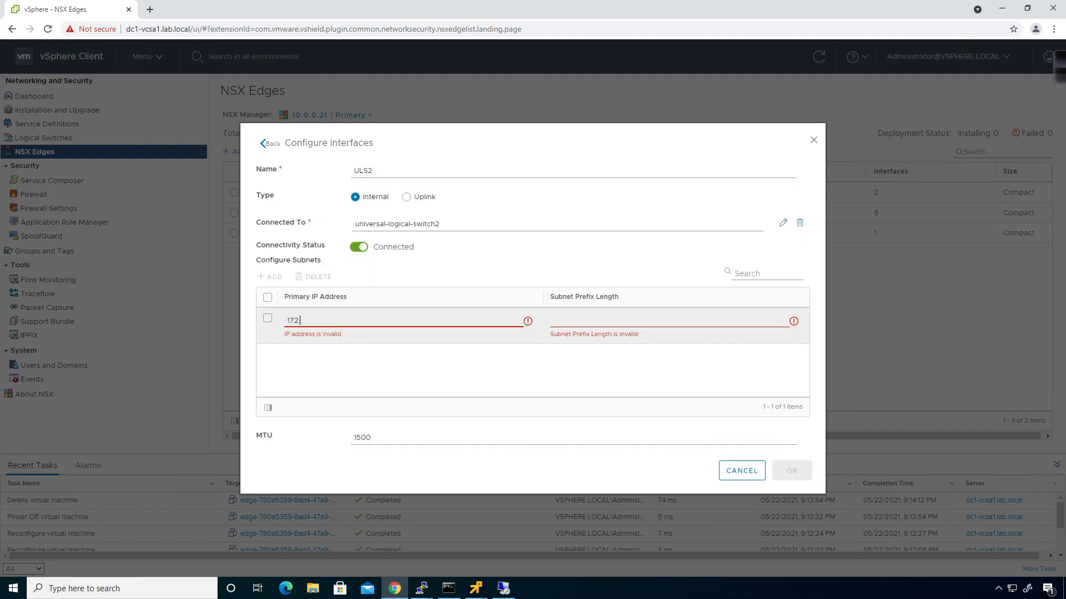
type("172.29.101.1")
key("Tab")
type("24")
key("Tab")
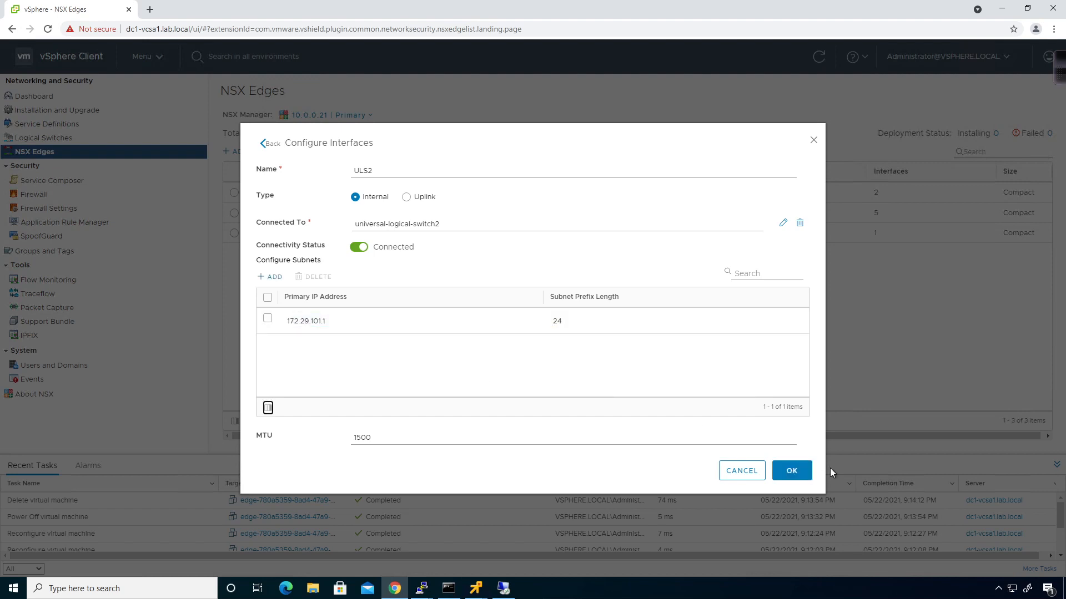
left_click(790, 471)
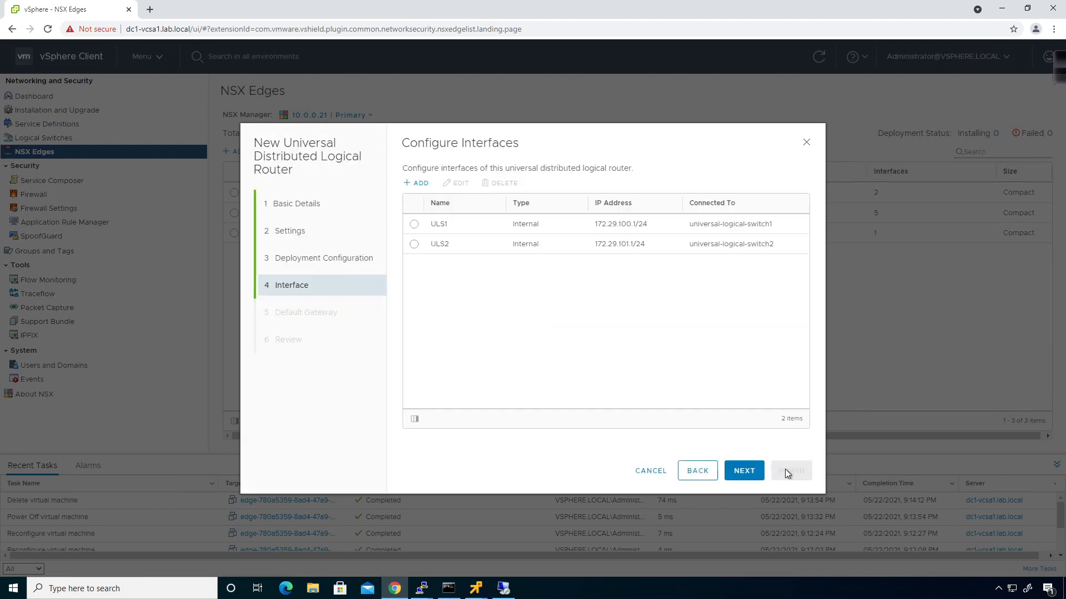
Turn off Configure Default Gateway, review the settings, and finish creating router udl
left_click(745, 476)
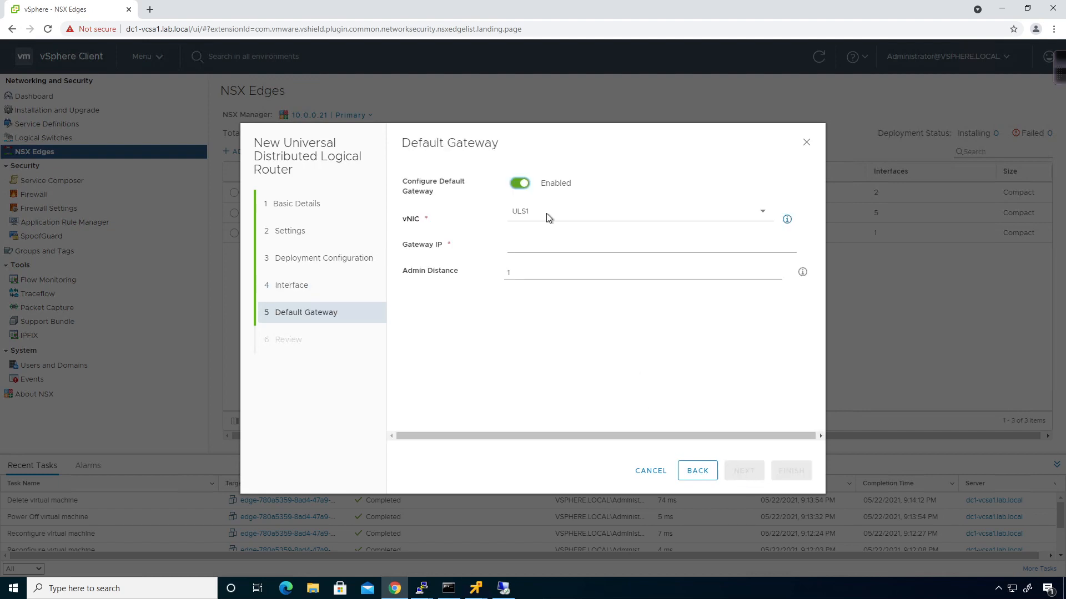
left_click(521, 184)
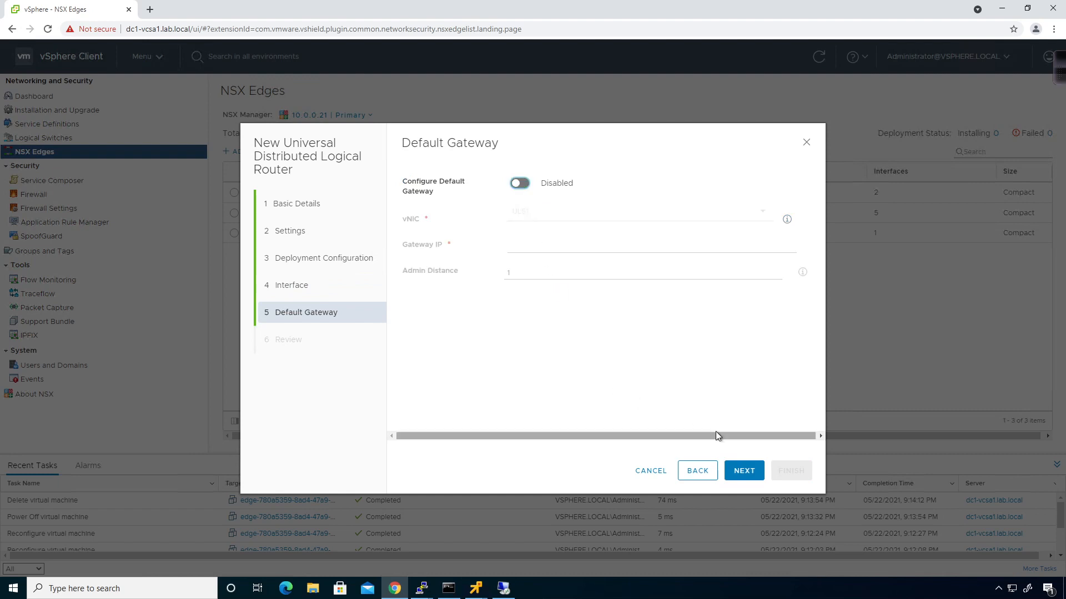
left_click(744, 470)
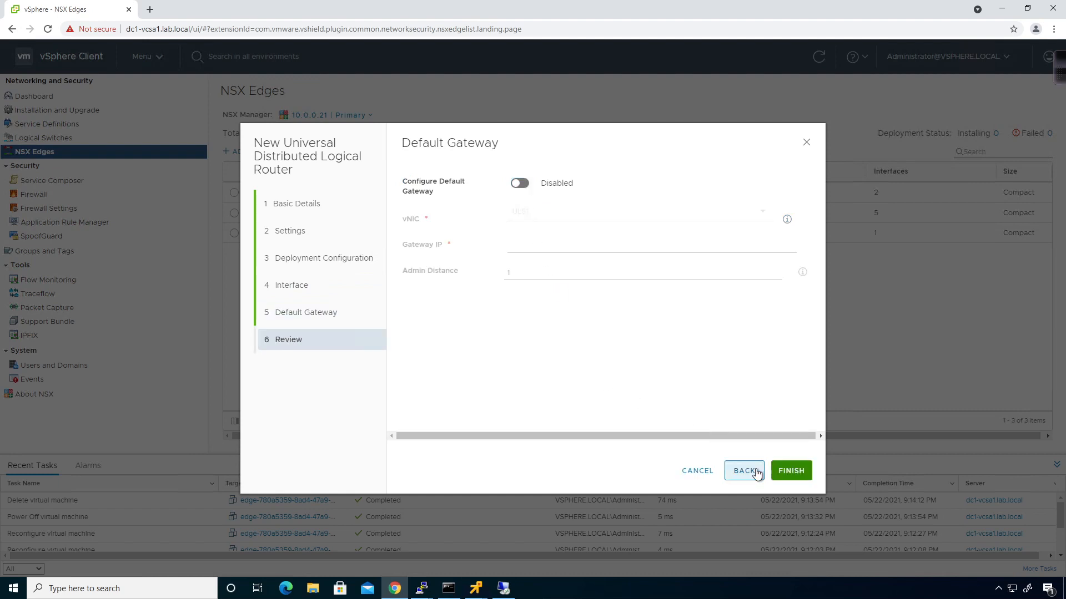
left_click(785, 469)
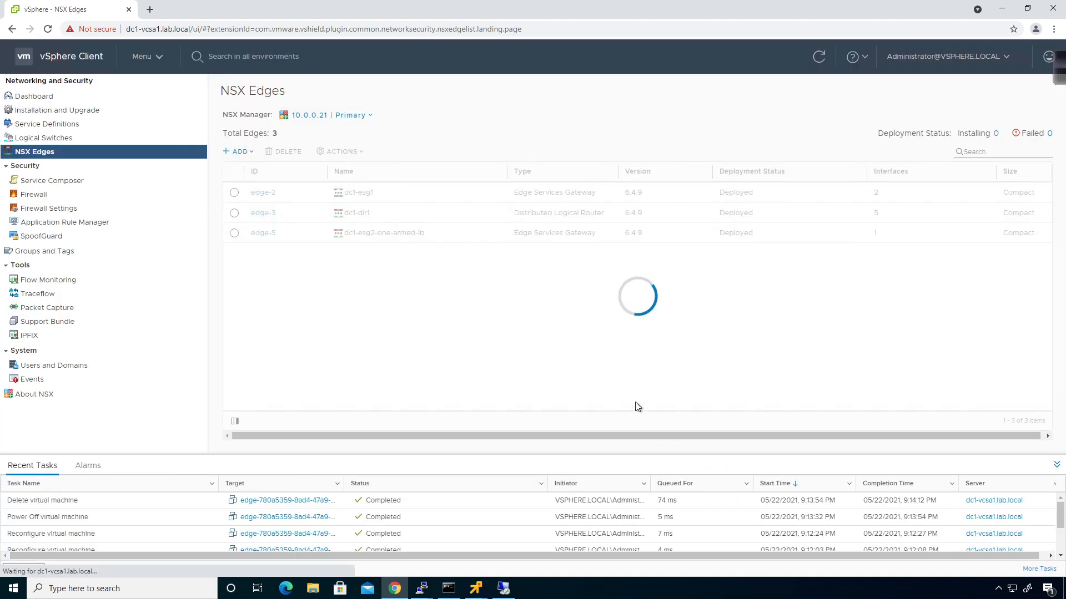
In Hosts and Clusters, inspect the udl edge VM and its host dc1-host4.lab.local
left_click(145, 65)
left_click(167, 123)
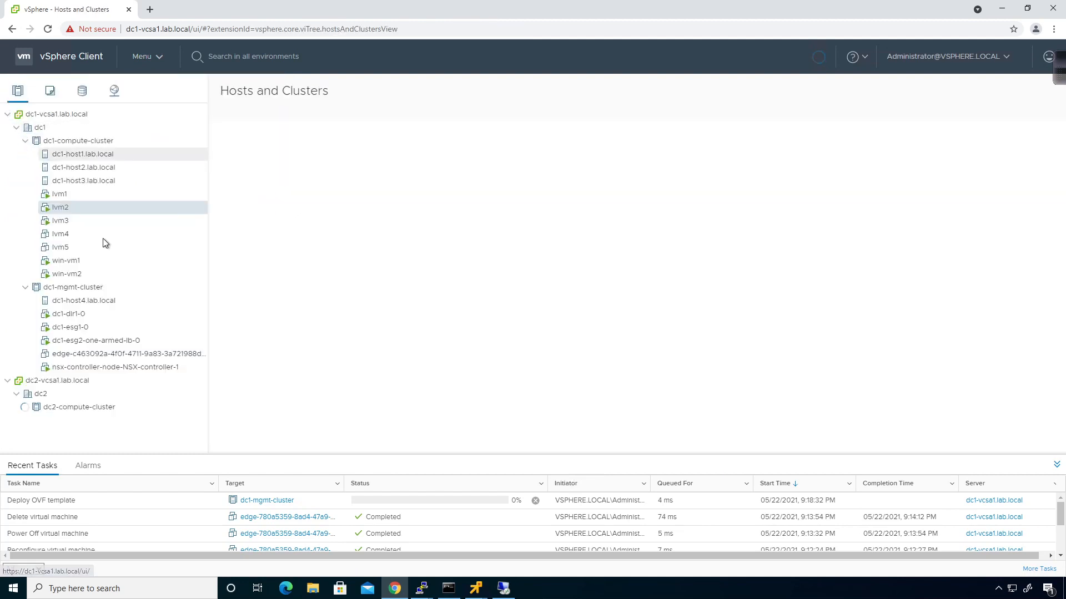
left_click(121, 356)
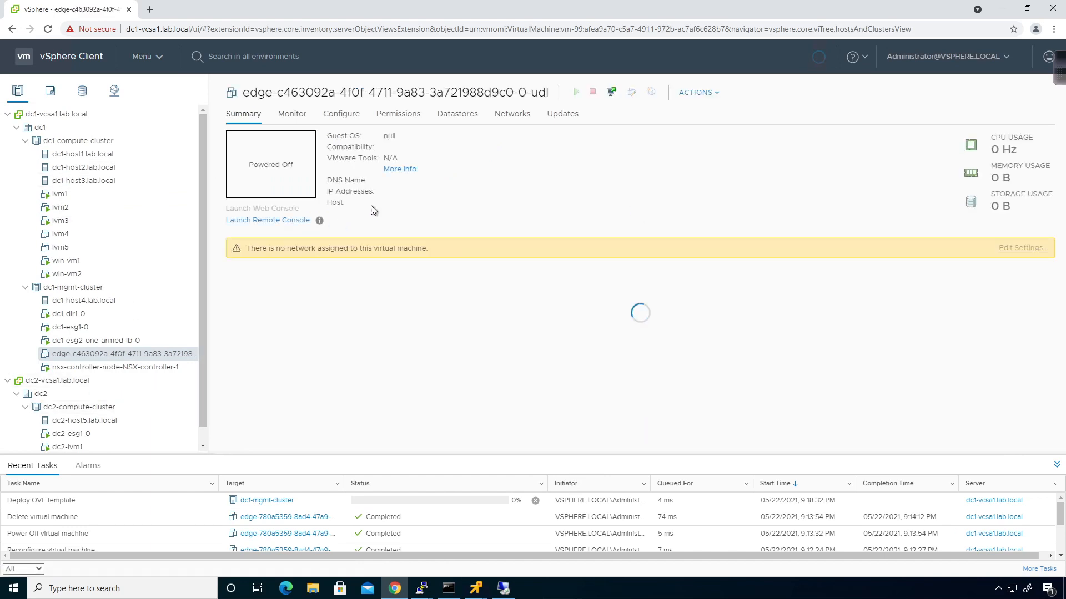
left_click(80, 300)
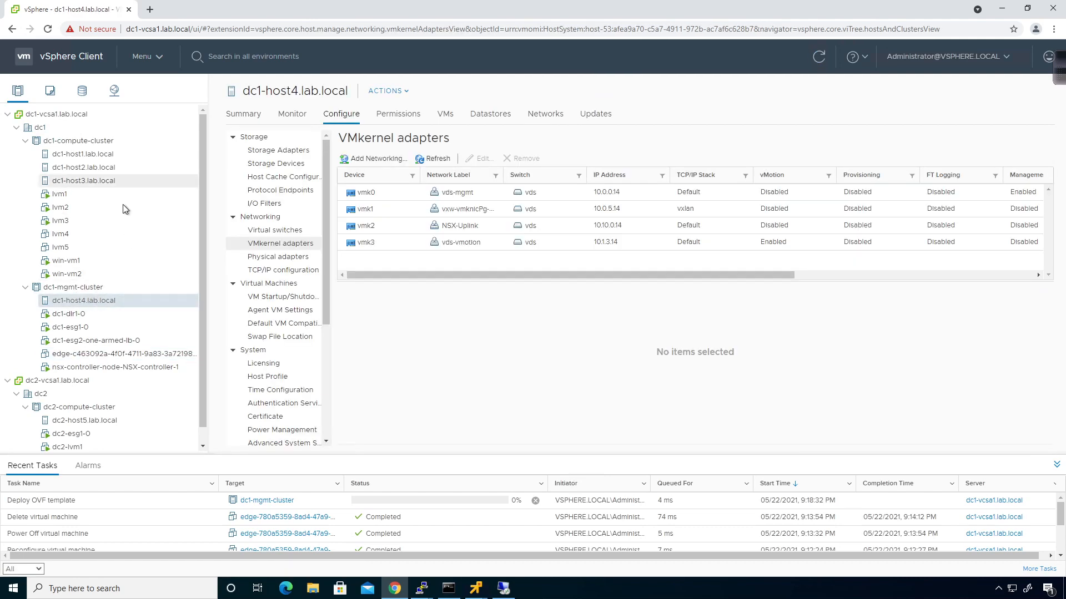
left_click(247, 114)
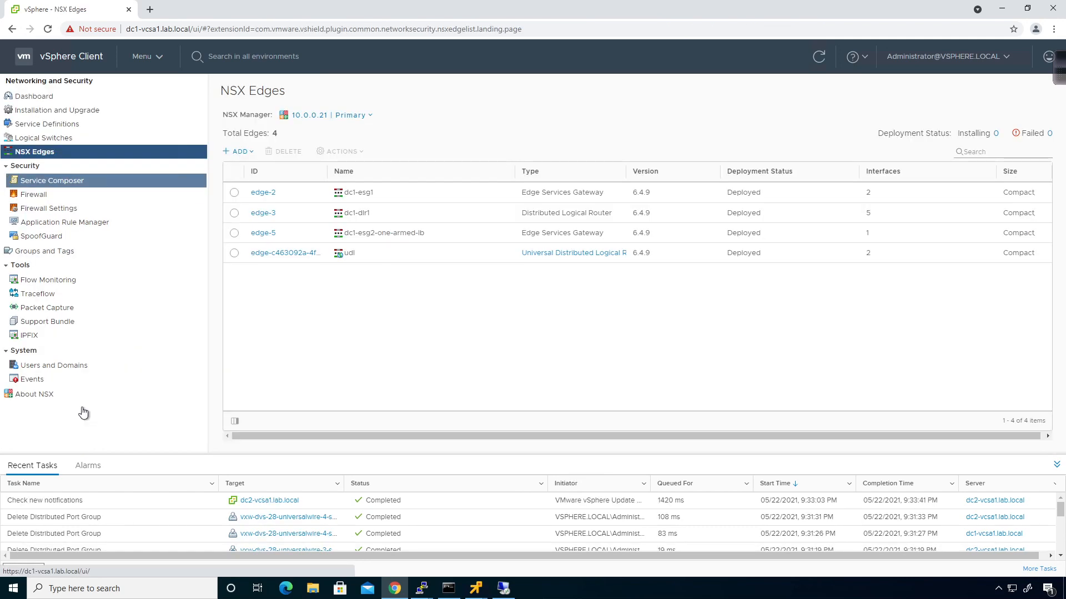
In Hosts and Clusters, view the summaries of lvm1, dc2-lvm1 and dc2-lvm2
left_click(146, 56)
left_click(157, 124)
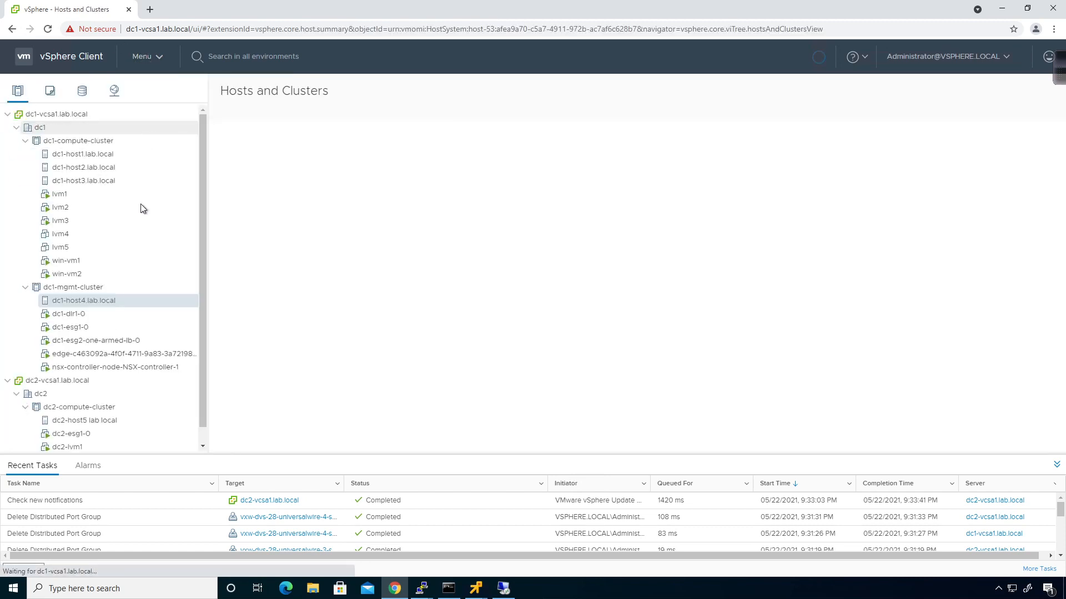
left_click(110, 195)
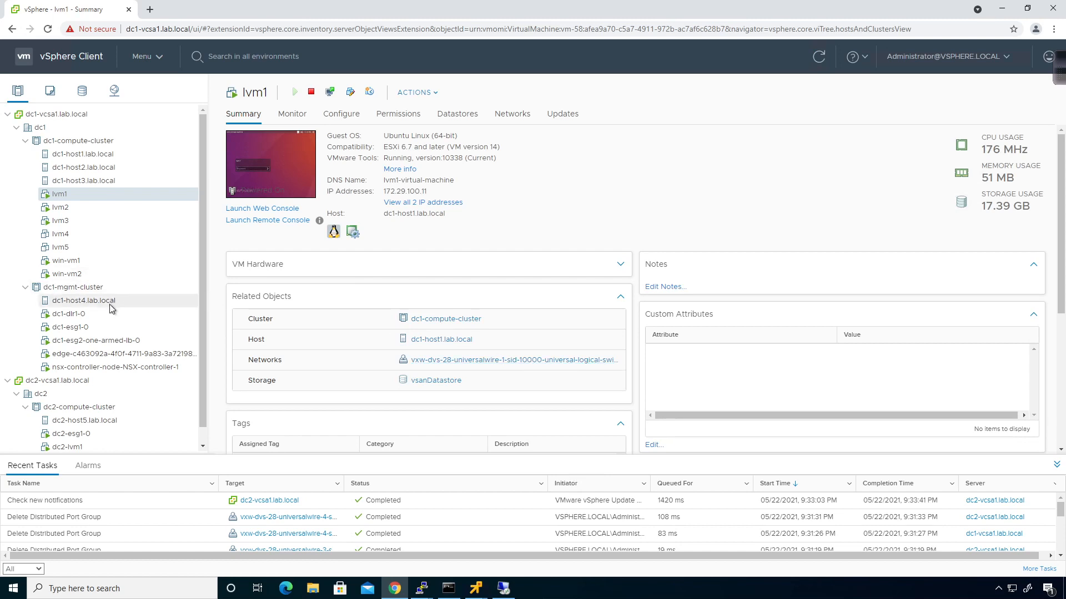
left_click(98, 447)
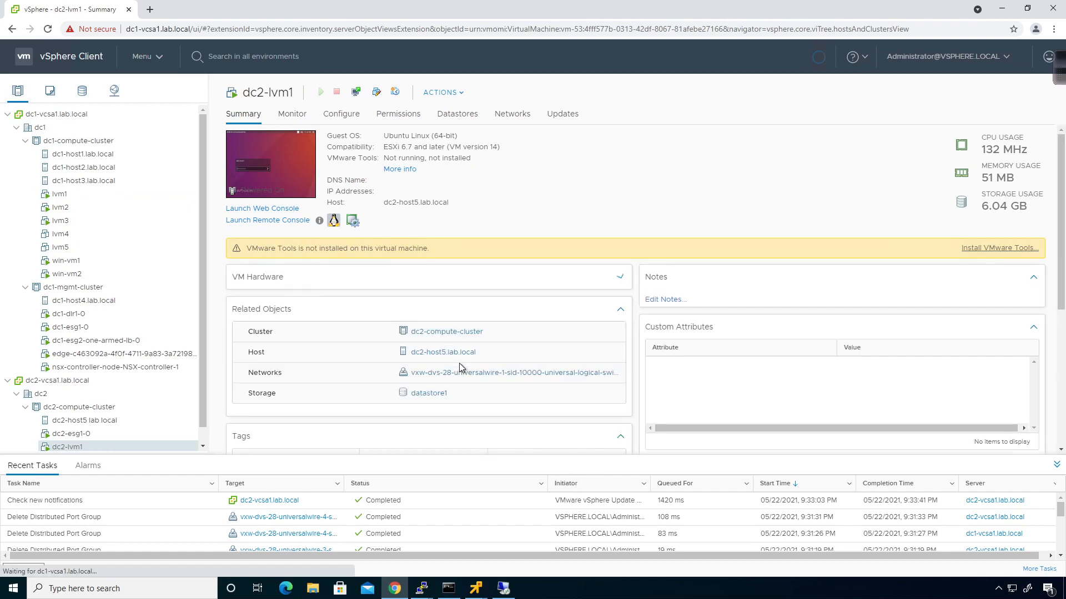
scroll(111, 367, "down", 1)
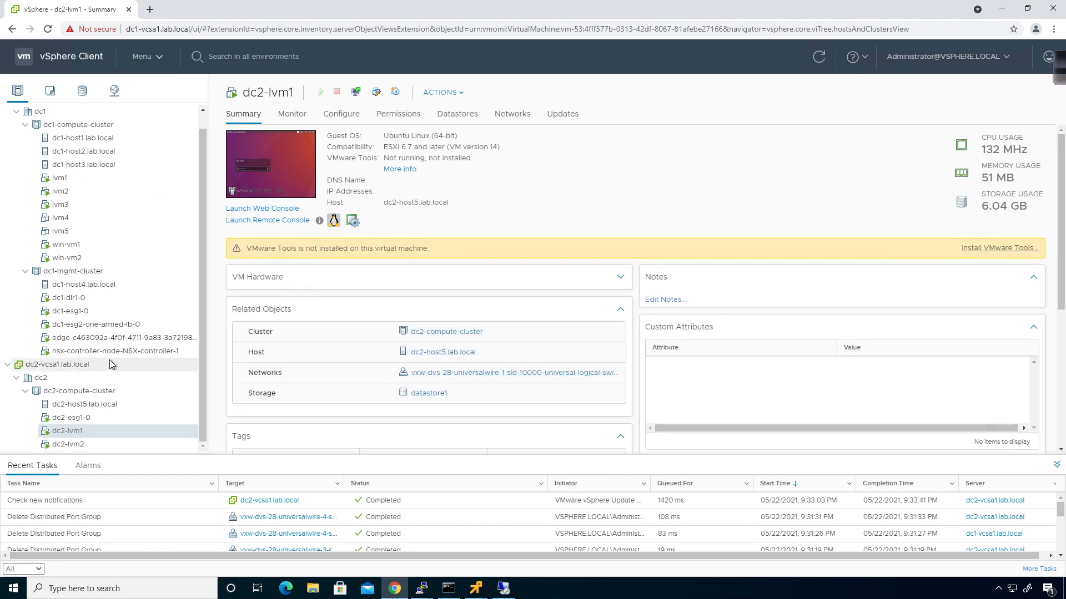
left_click(94, 445)
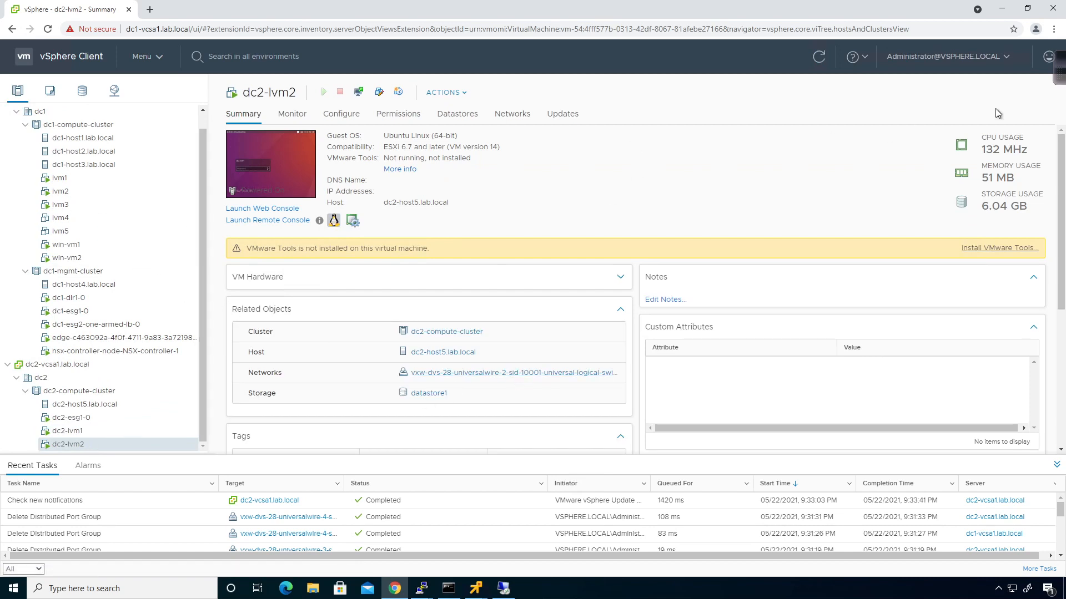
With the screen pen, label DC1 lvm1 with 10000 and draw its line to the UDLR
left_click(1061, 68)
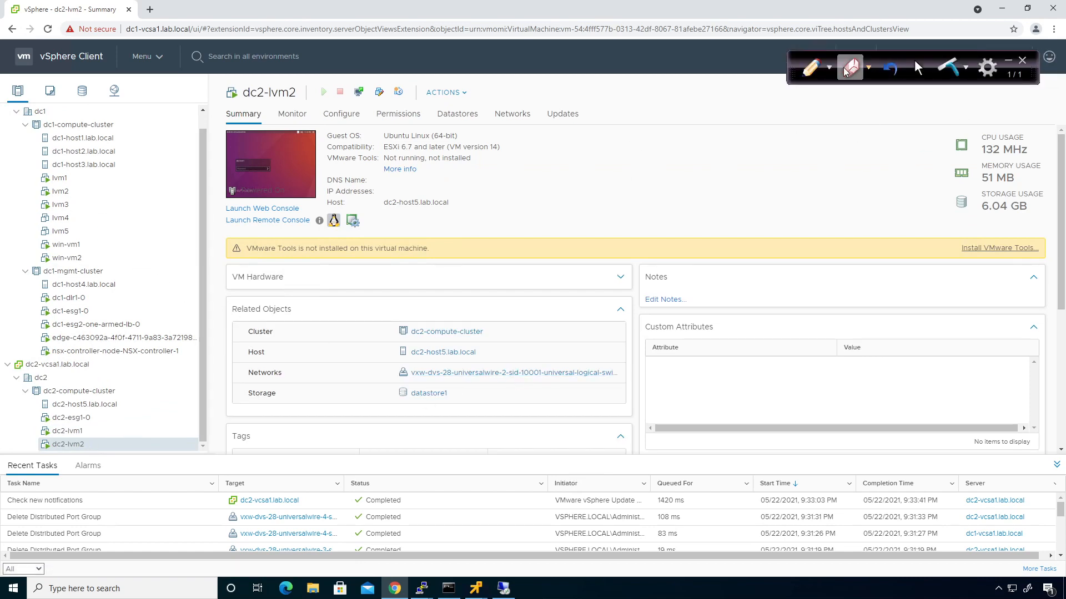
left_click(810, 75)
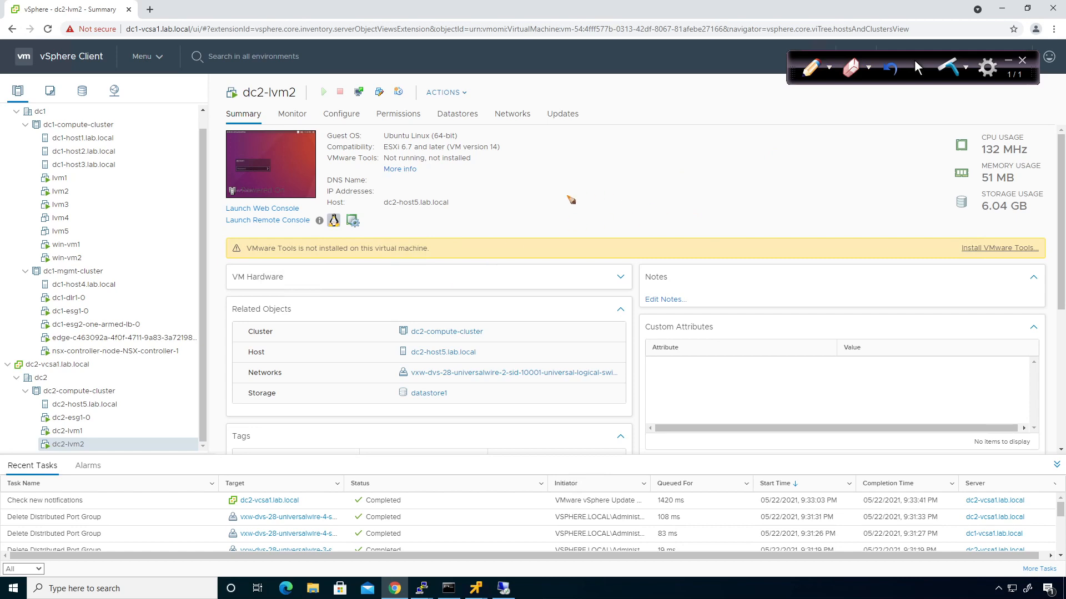
mouse_move(518, 219)
left_mouse_down()
mouse_move(524, 205)
mouse_move(519, 220)
mouse_move(545, 218)
left_mouse_up()
mouse_move(551, 198)
left_mouse_down()
mouse_move(553, 219)
mouse_move(603, 206)
mouse_move(618, 216)
mouse_move(629, 203)
mouse_move(633, 218)
left_mouse_up()
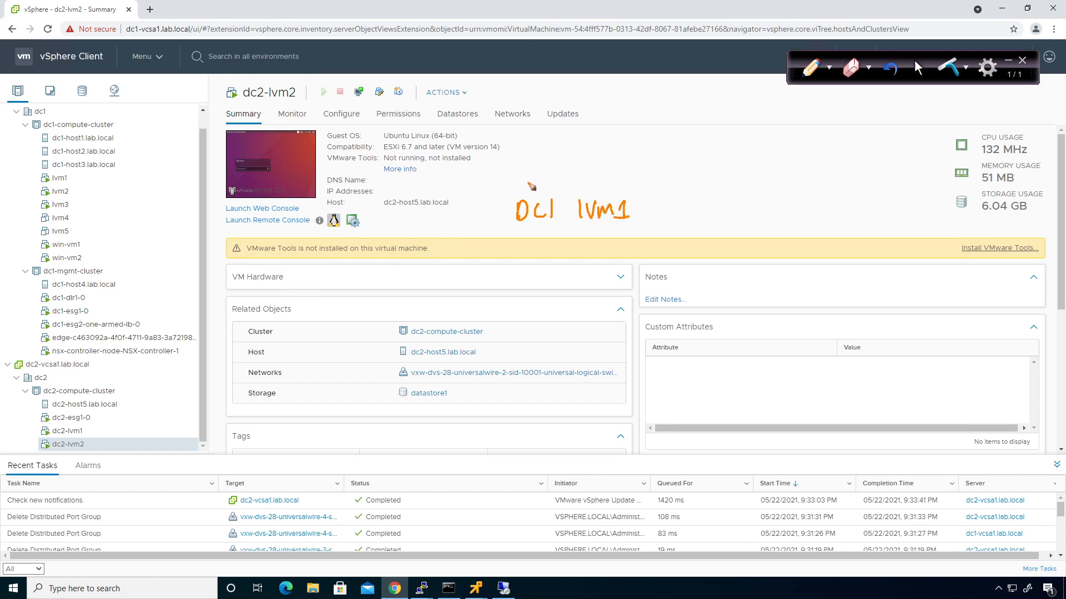
left_click_drag(515, 186, 858, 179)
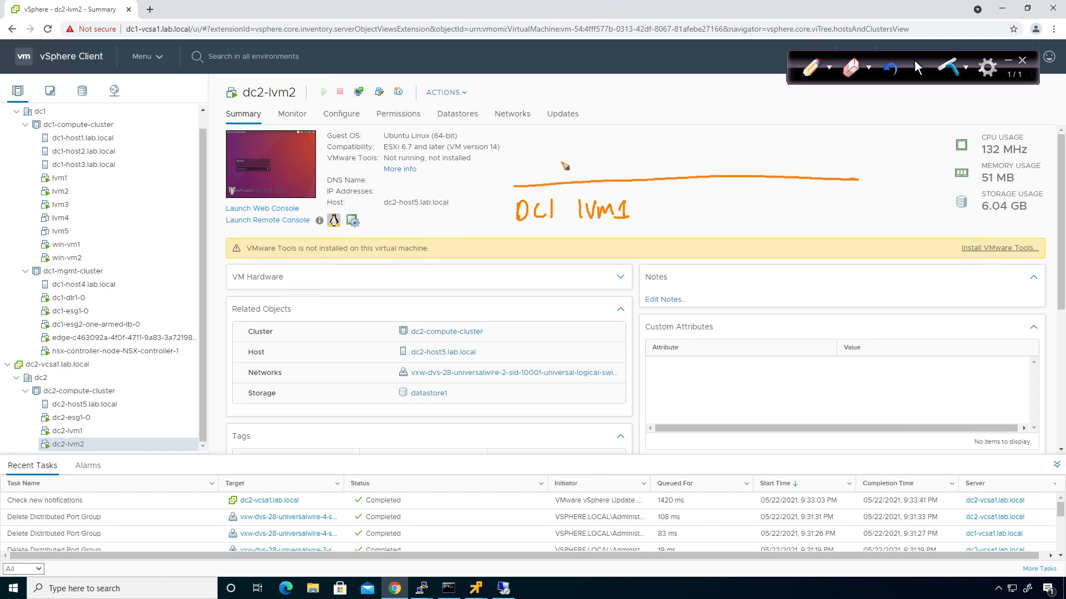
left_click_drag(476, 188, 503, 185)
mouse_move(870, 160)
left_mouse_down()
mouse_move(882, 177)
mouse_move(919, 174)
left_mouse_up()
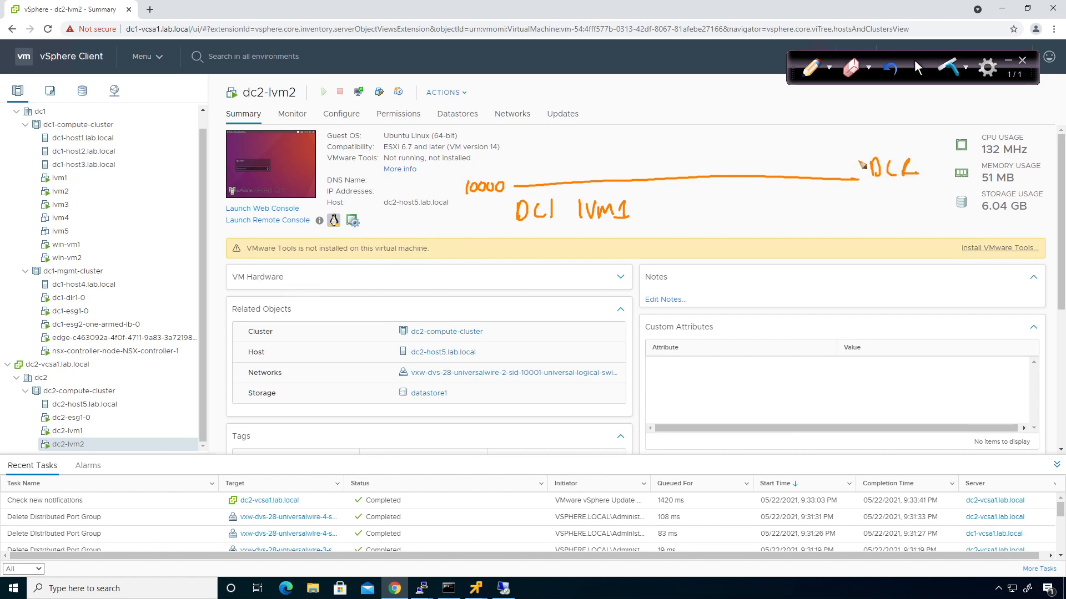
left_click_drag(859, 161, 868, 159)
Add the 10001 line and a DC2 label, with tick marks near the router
left_click_drag(465, 165, 850, 158)
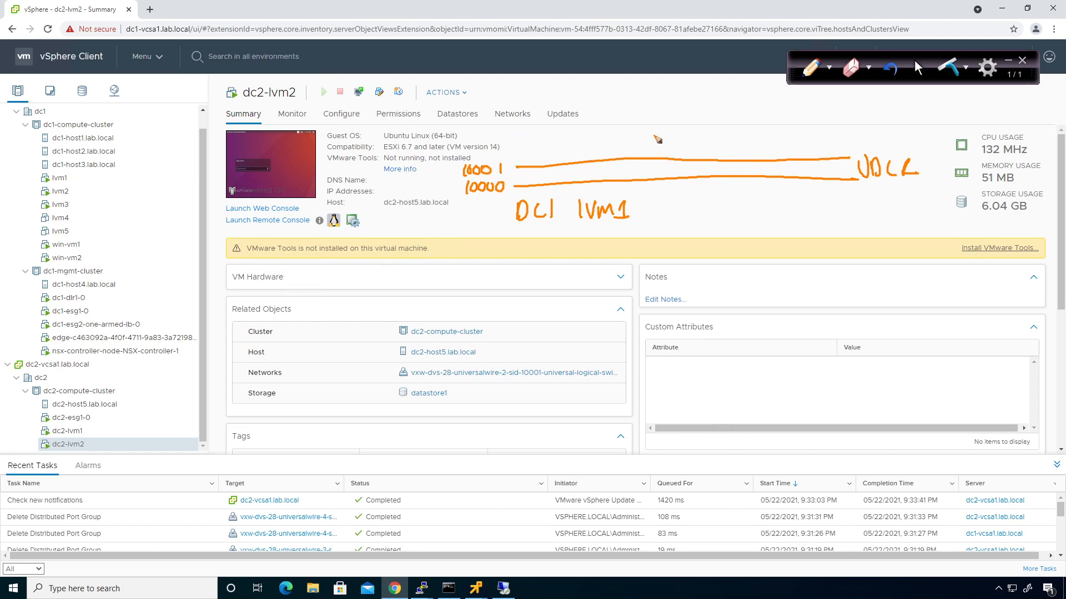
mouse_move(517, 129)
left_mouse_down()
mouse_move(536, 149)
mouse_move(623, 145)
mouse_move(638, 133)
mouse_move(656, 143)
left_mouse_up()
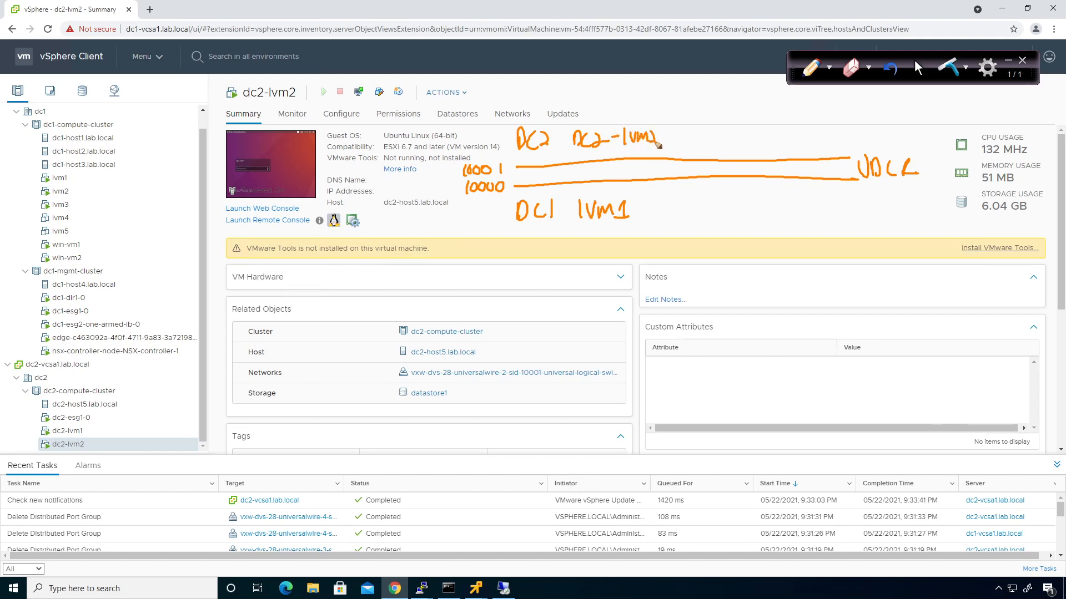
left_click_drag(604, 183, 604, 191)
left_click_drag(605, 147, 605, 161)
left_click_drag(839, 141, 848, 194)
Draw the dc2-lvm2 line to the router and add arrowheads marking the .1 gateways
mouse_move(665, 137)
left_mouse_down()
mouse_move(880, 146)
mouse_move(922, 191)
mouse_move(638, 202)
mouse_move(648, 209)
left_mouse_up()
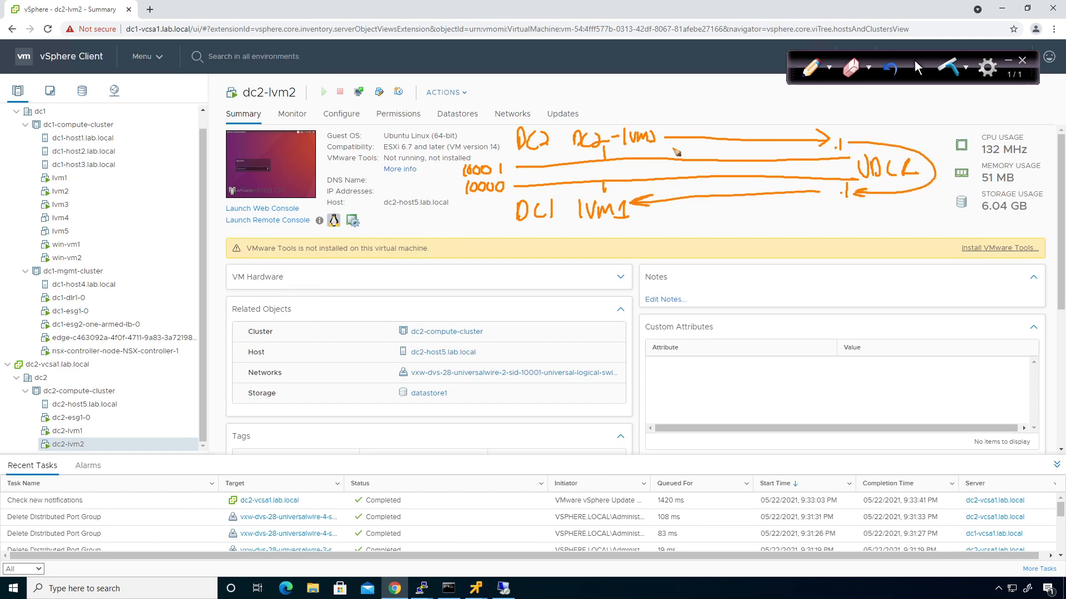
mouse_move(804, 188)
left_mouse_down()
mouse_move(824, 192)
mouse_move(806, 199)
left_mouse_up()
mouse_move(864, 133)
left_mouse_down()
mouse_move(852, 141)
mouse_move(864, 147)
left_mouse_up()
left_click_drag(674, 132, 668, 147)
left_click(917, 65)
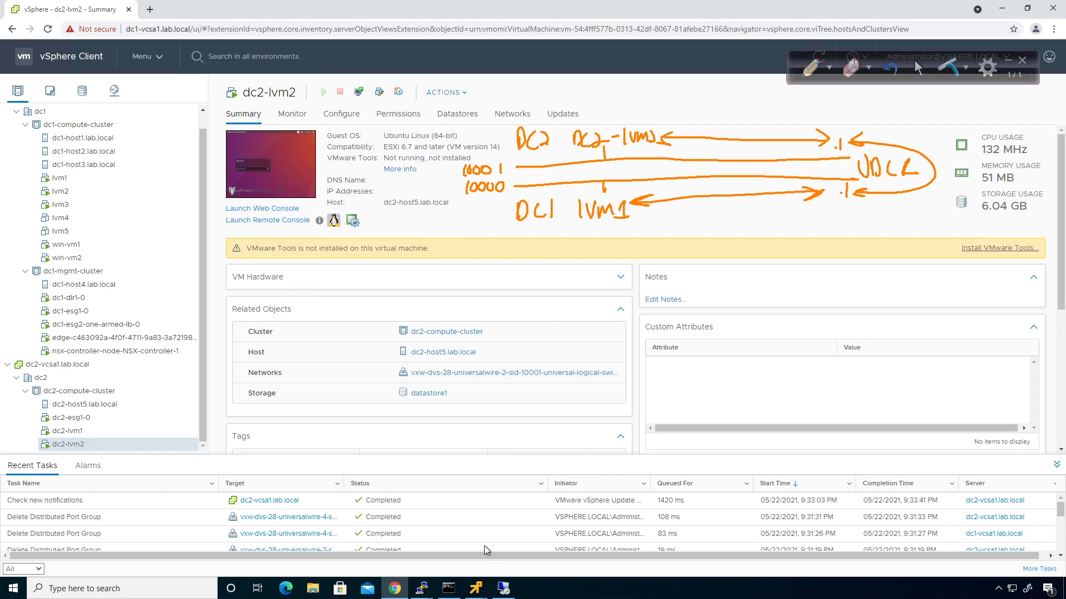
Bring up the dc2-lvm2 console, then the lvm1 console, both at their Ubuntu login screens
left_click(567, 594)
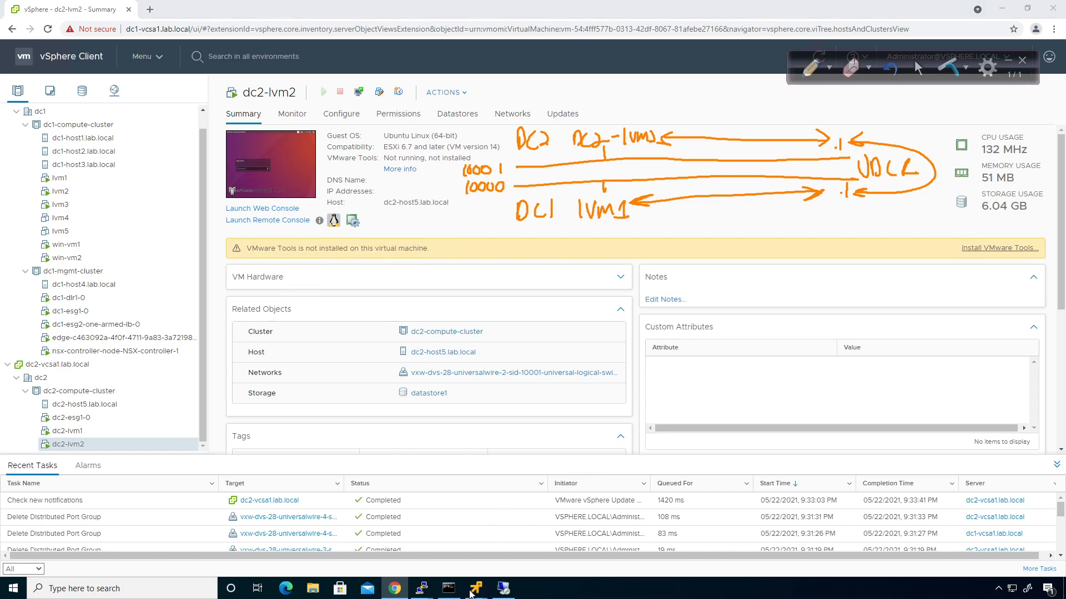
mouse_move(476, 585)
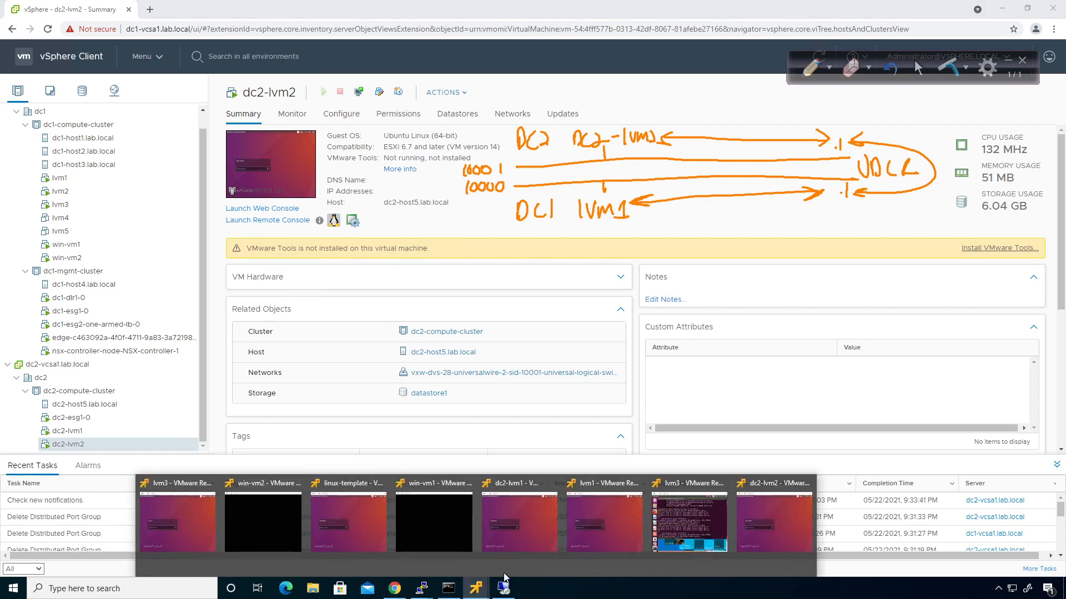
mouse_move(505, 557)
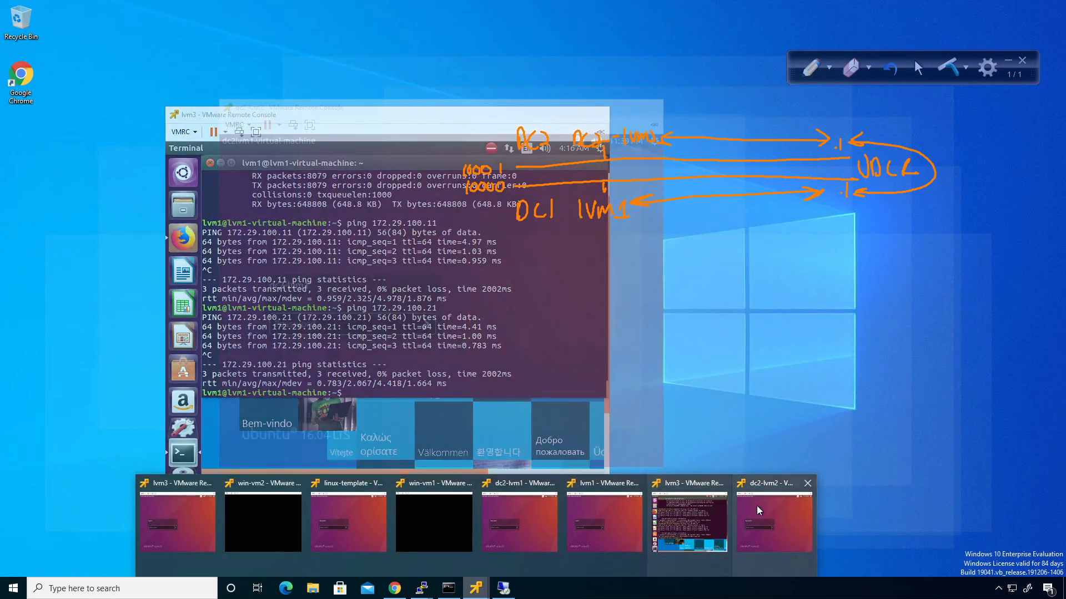
left_click(769, 519)
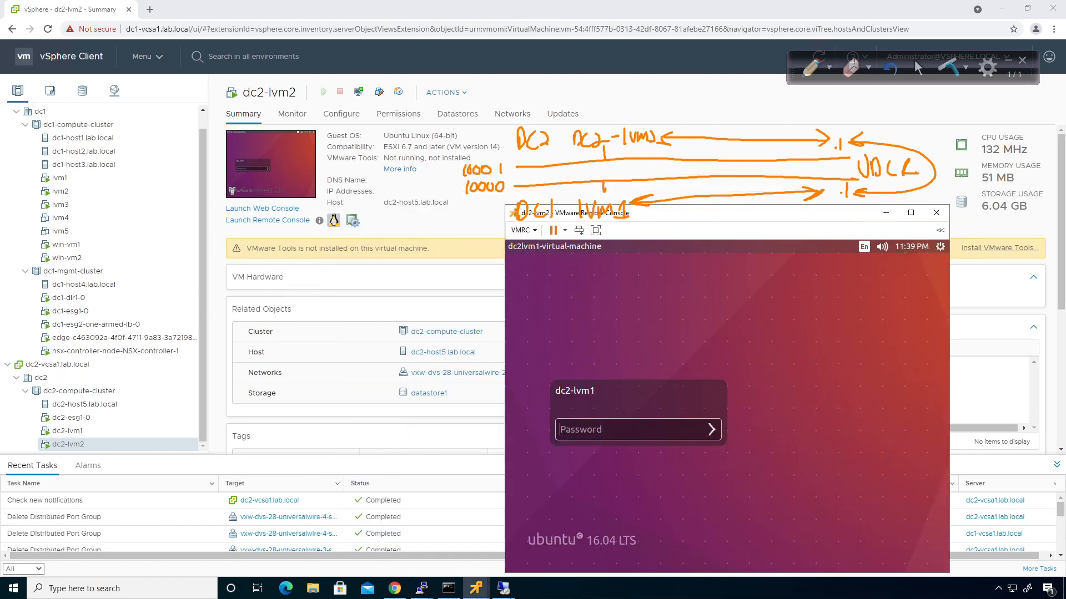
left_click(476, 592)
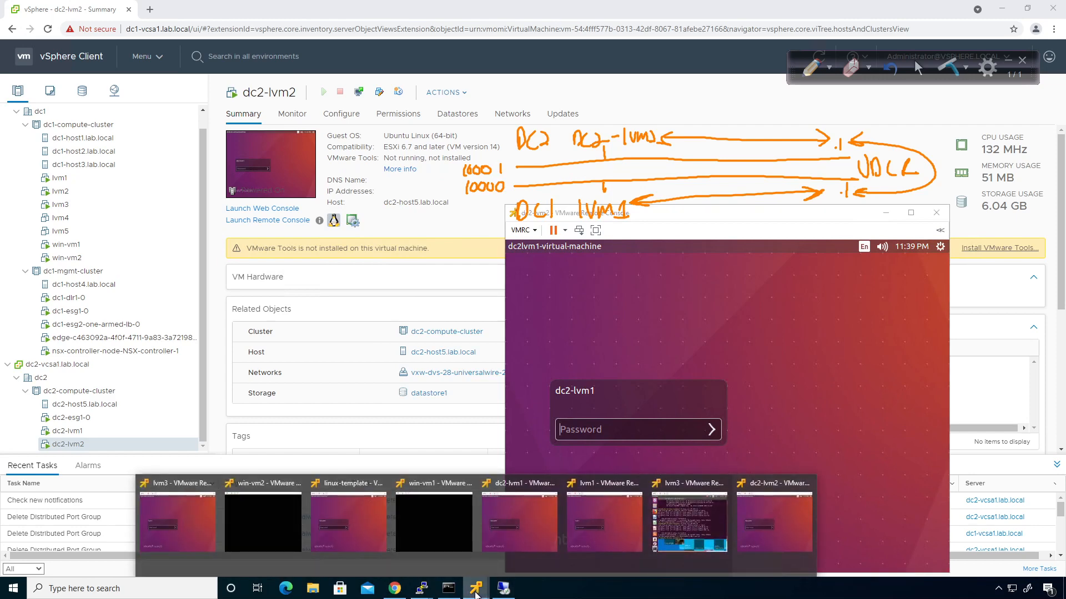
left_click(591, 533)
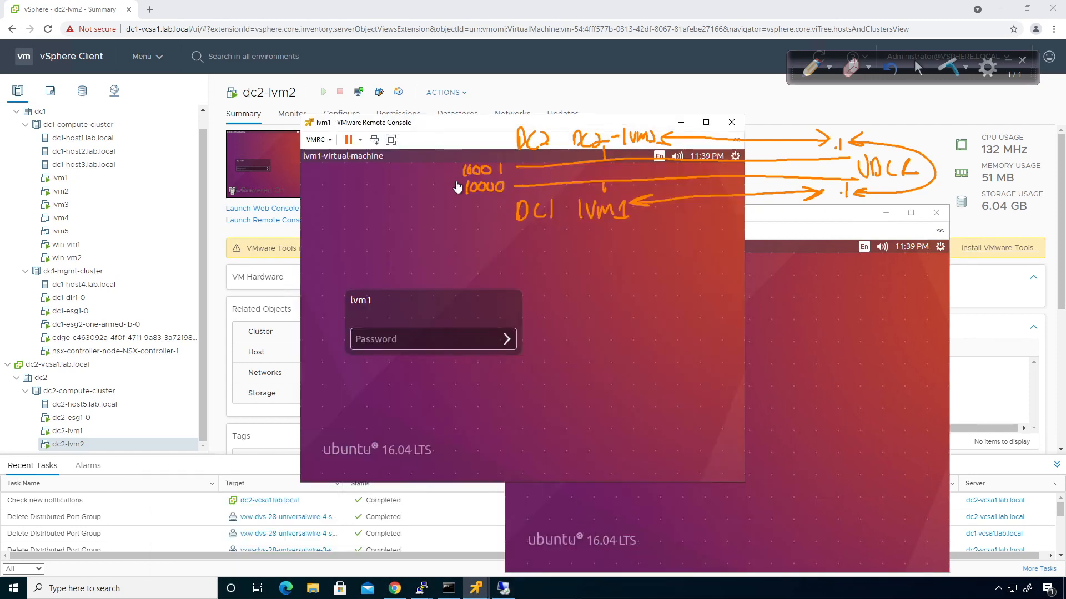
Place lvm1 beside the dc2 console and log in to both VMs with the account password
left_click_drag(433, 119, 208, 212)
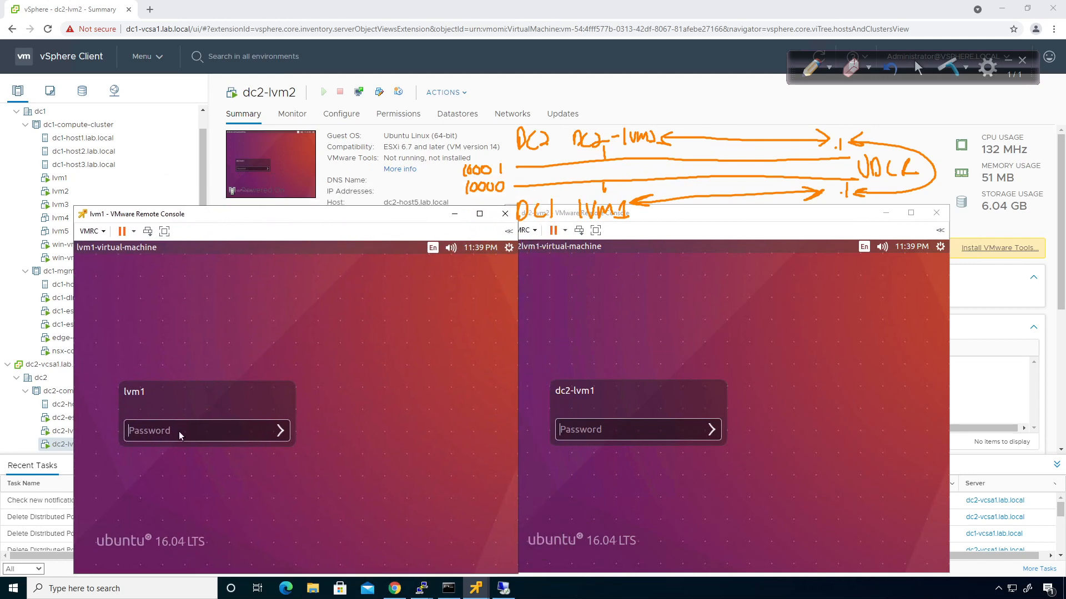
type("12345678")
key("Return")
left_click(589, 438)
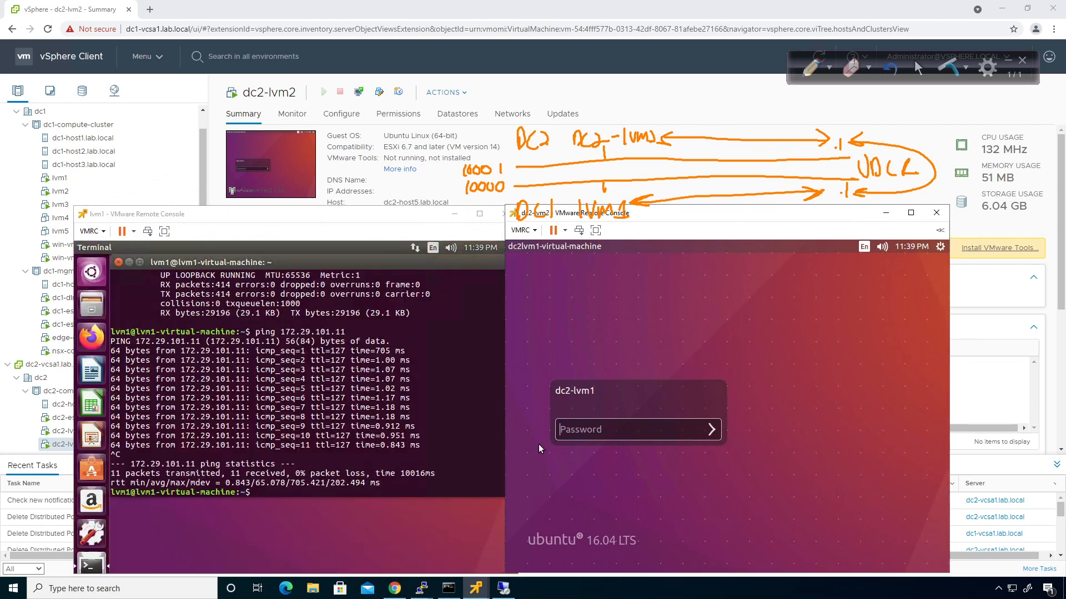
type("12345678")
key("Return")
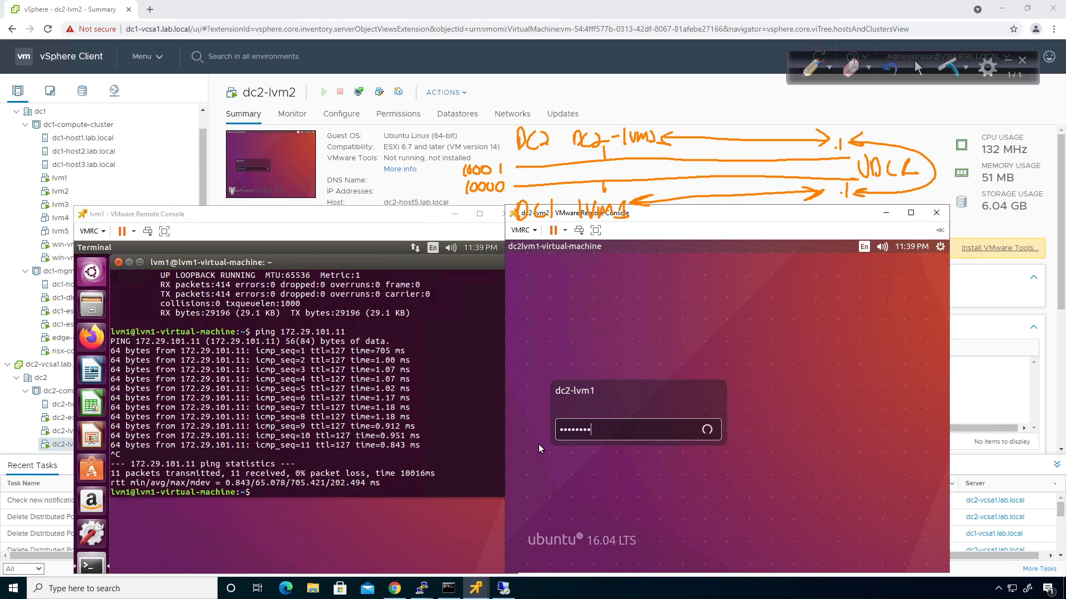
Run ifconfig on lvm1 and on the dc2 VM to show their addresses
left_click(419, 409)
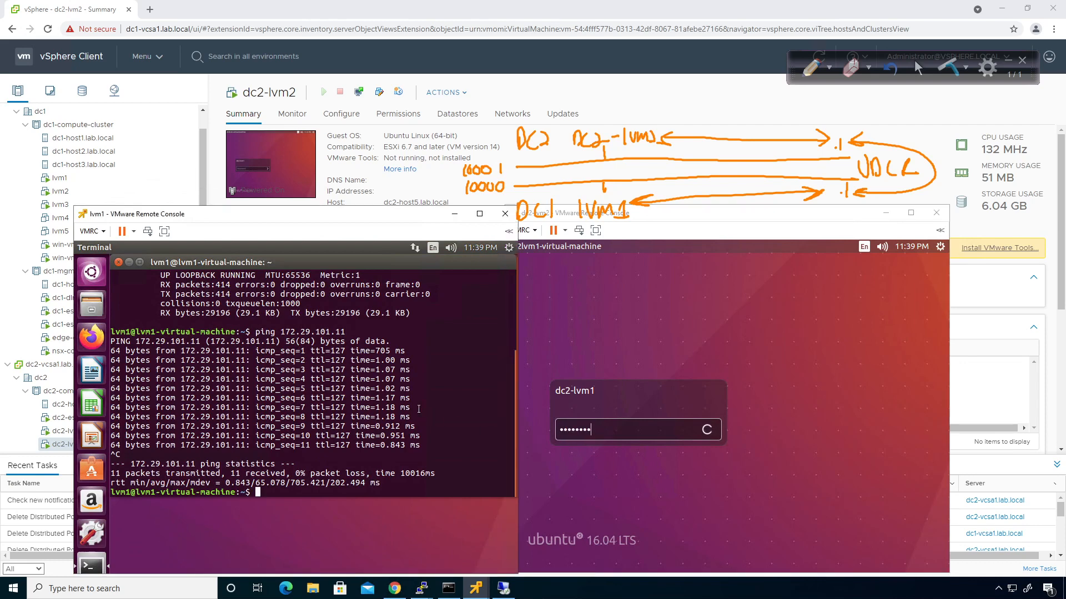
type("ifconfig")
key("Return")
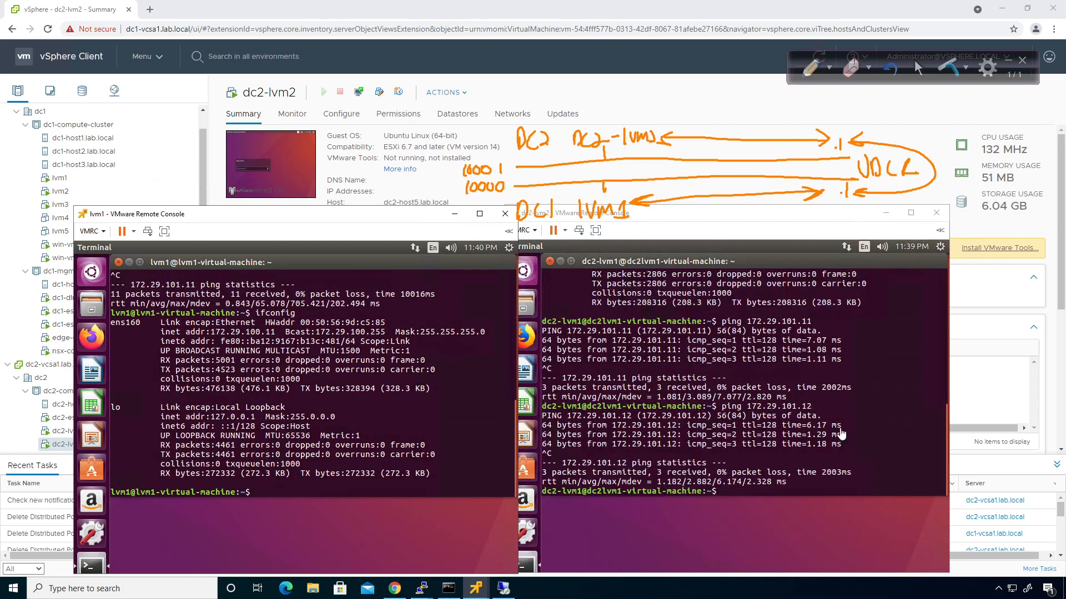
left_click(666, 527)
key("Up")
key("Up")
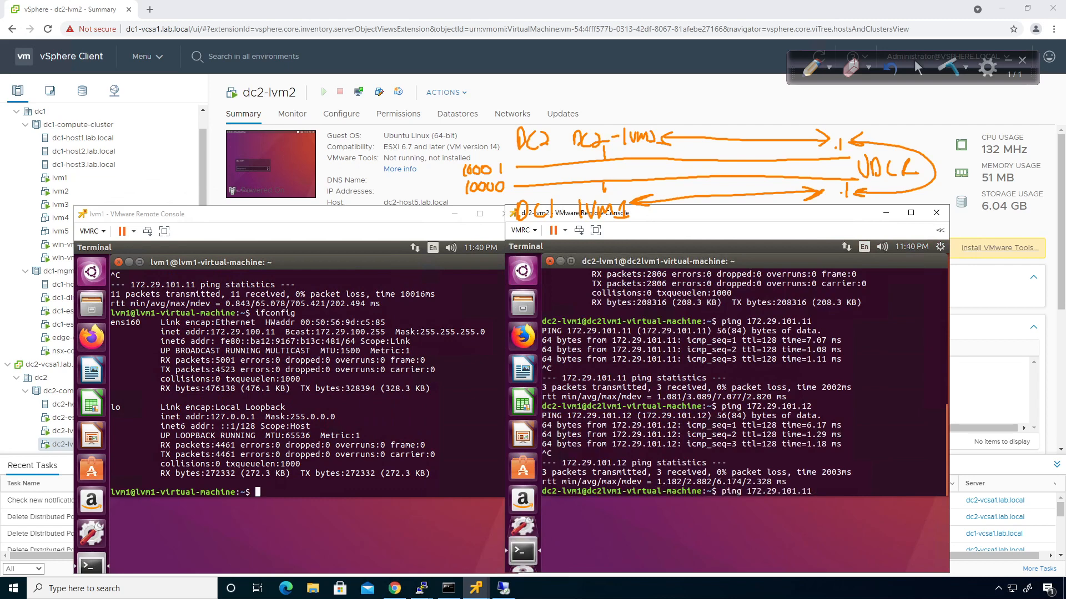
key("Up")
key("Return")
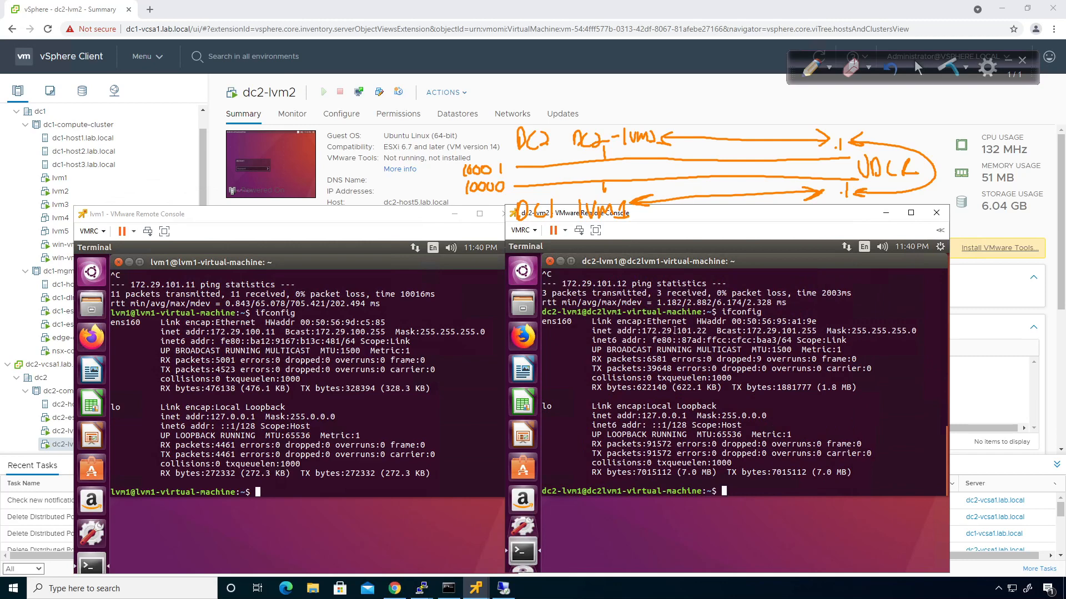
Ping 172.29.100.11 from the dc2 VM, then stop it with Ctrl+C to see statistics
type("ping 172.29.100.11")
key("Return")
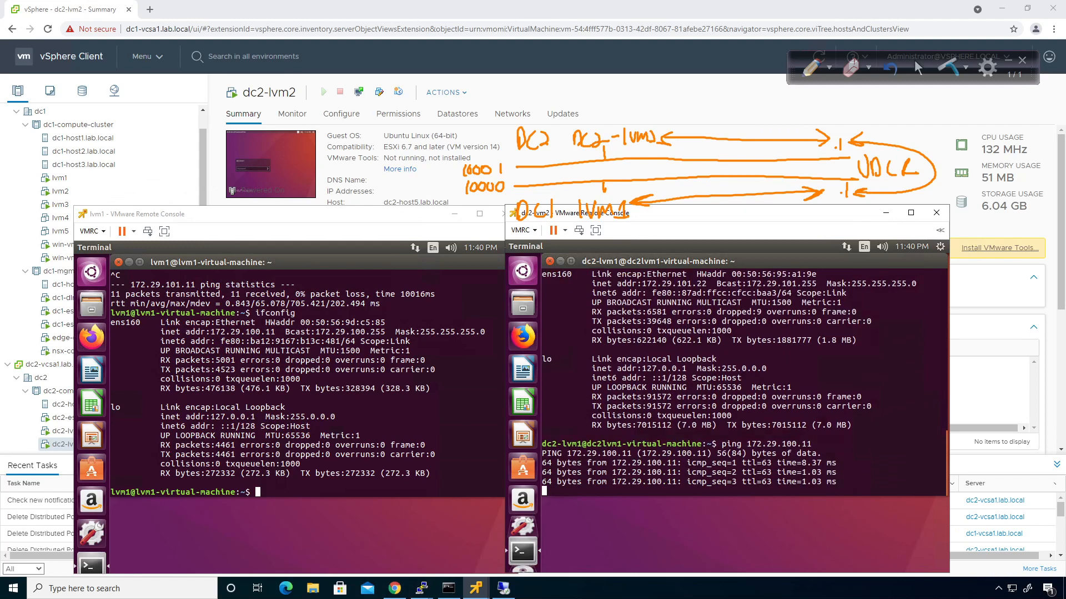
key("ctrl+c")
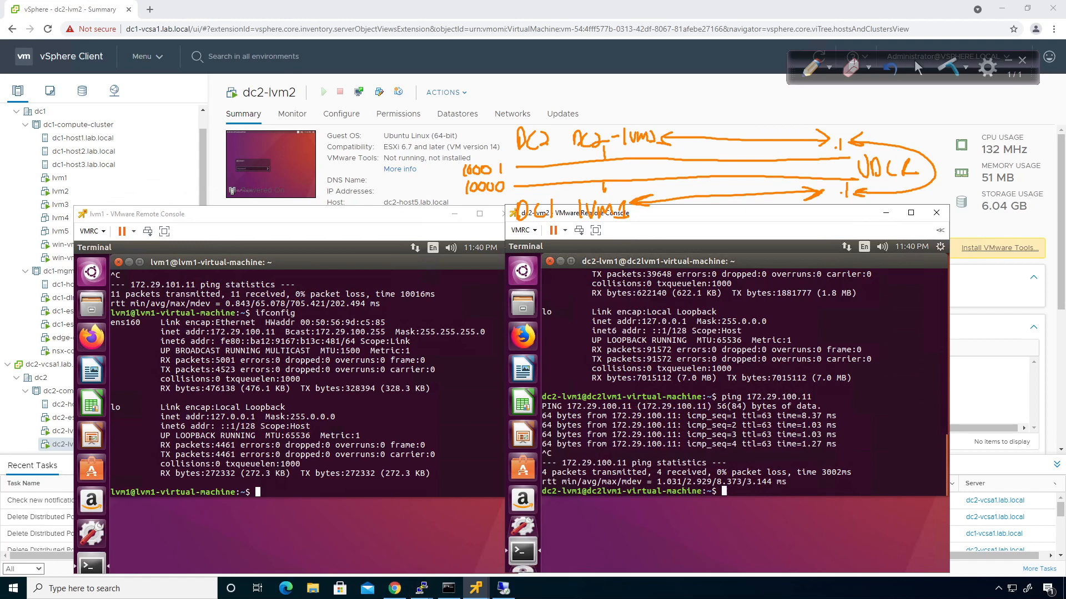
type("--")
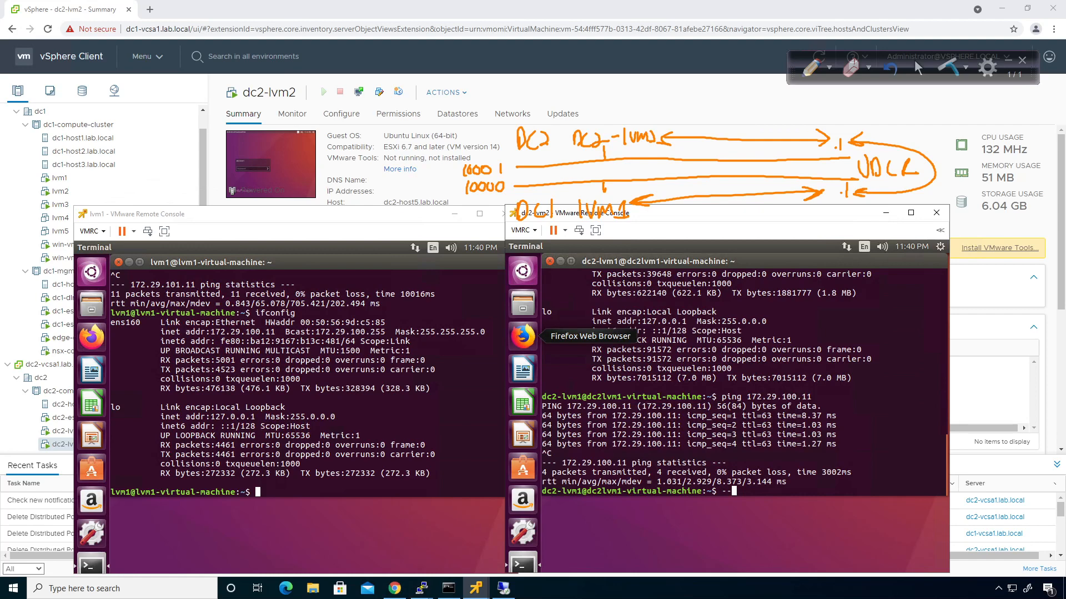
Erase the sketch, hide the console windows, and go to Networking and Security
left_click(948, 66)
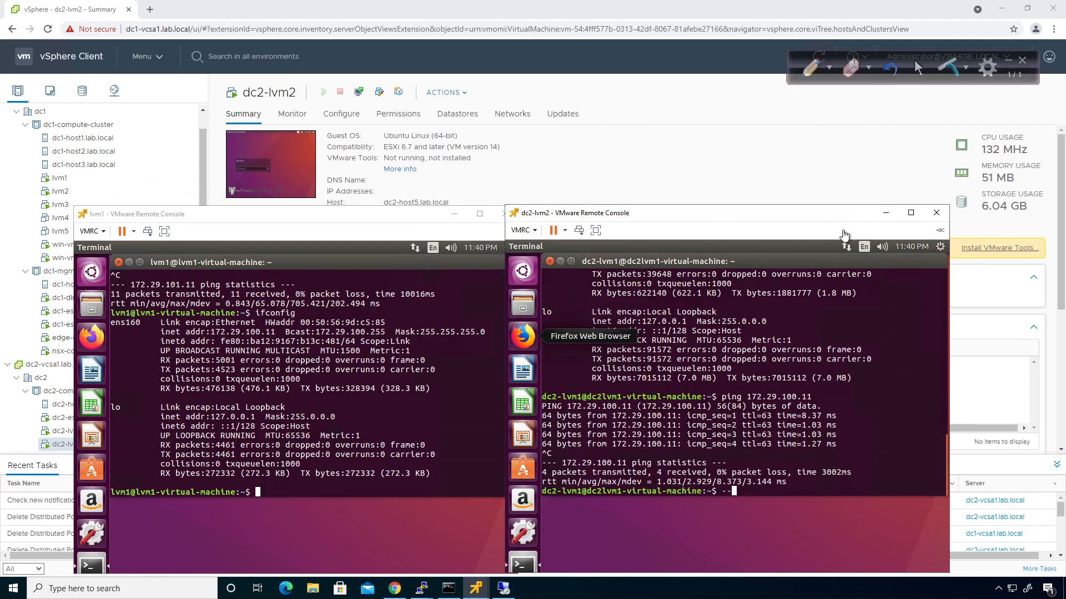
left_click(887, 214)
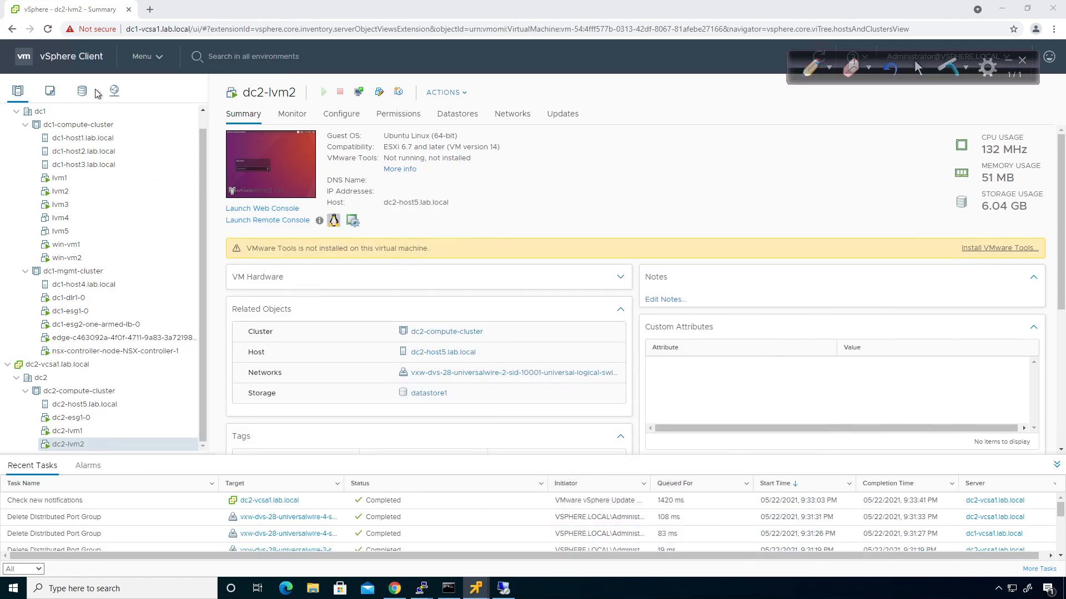
left_click(153, 57)
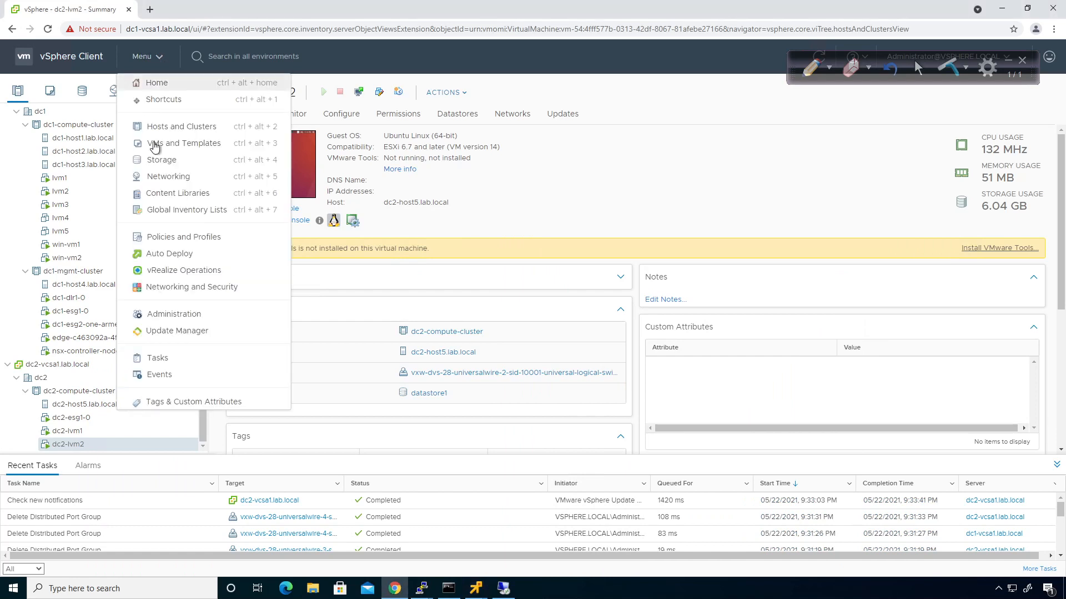
left_click(165, 288)
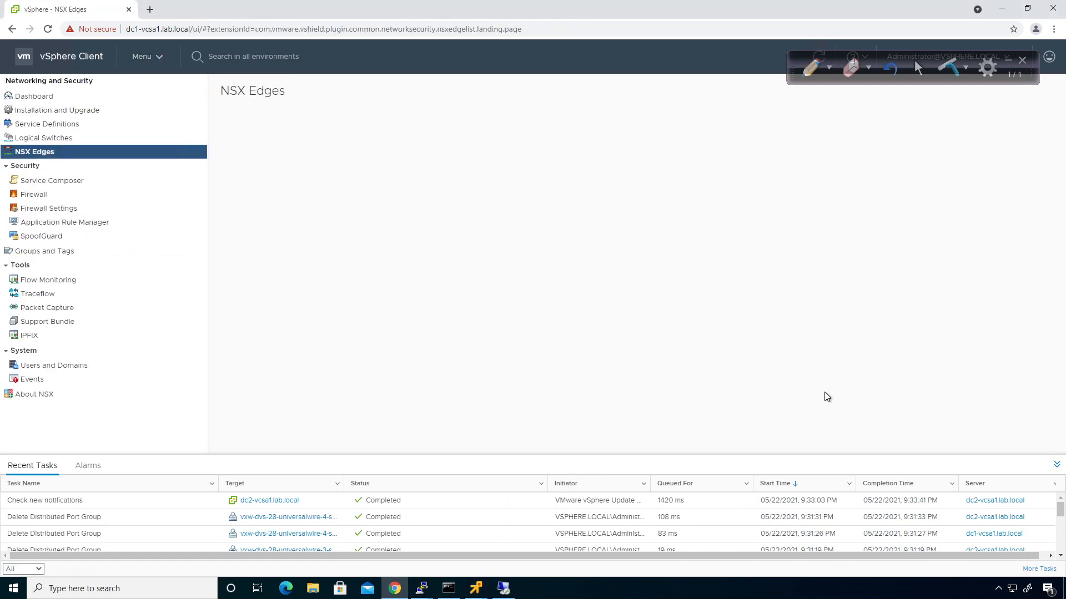
Collapse recent tasks and sketch DC1, DC2 and a CSR linked down to an ESG1
left_click(1053, 465)
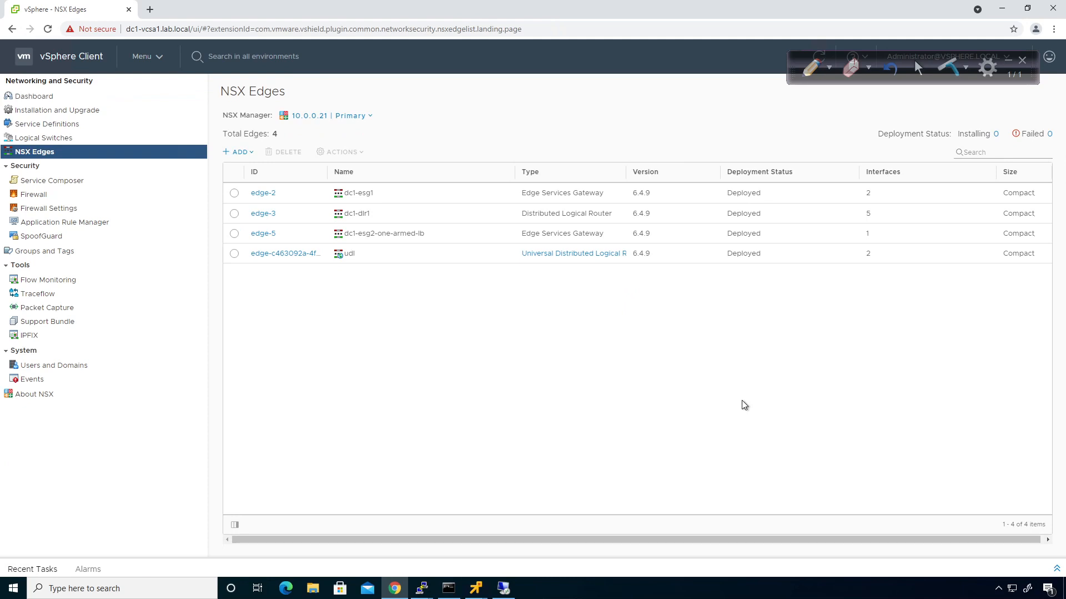
left_click(810, 68)
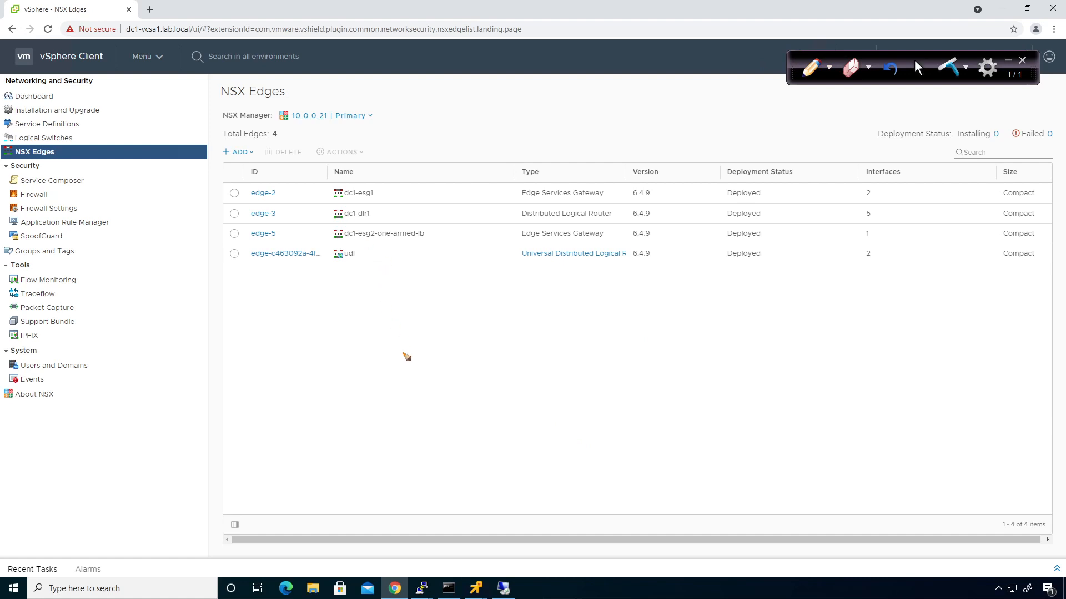
mouse_move(253, 288)
left_mouse_down()
mouse_move(255, 311)
mouse_move(295, 310)
left_mouse_up()
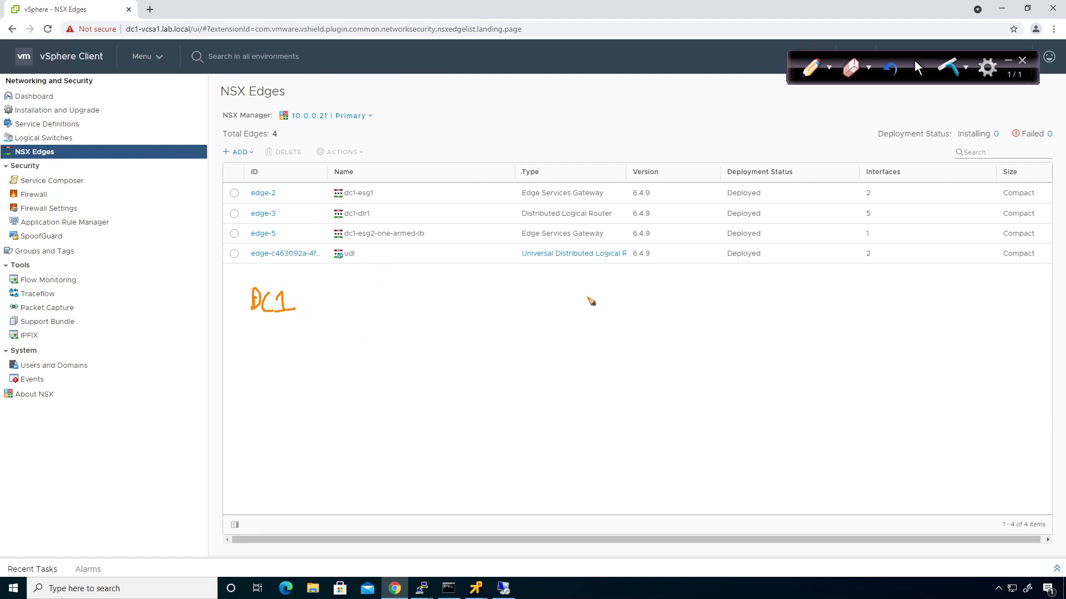
mouse_move(590, 293)
left_mouse_down()
mouse_move(593, 309)
mouse_move(632, 306)
left_mouse_up()
left_click_drag(410, 329, 413, 346)
left_click_drag(428, 329, 417, 345)
mouse_move(436, 326)
left_mouse_down()
mouse_move(436, 345)
mouse_move(454, 344)
mouse_move(351, 375)
mouse_move(324, 402)
mouse_move(322, 390)
mouse_move(351, 381)
mouse_move(368, 397)
left_mouse_up()
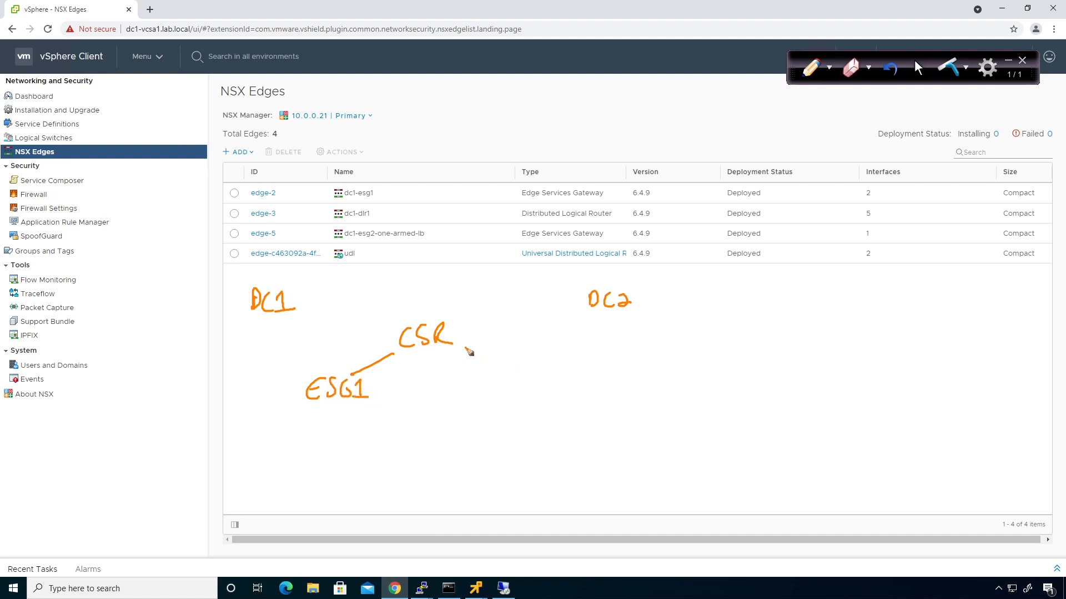
mouse_move(465, 348)
left_mouse_down()
mouse_move(499, 364)
mouse_move(499, 392)
mouse_move(532, 383)
mouse_move(550, 392)
left_mouse_up()
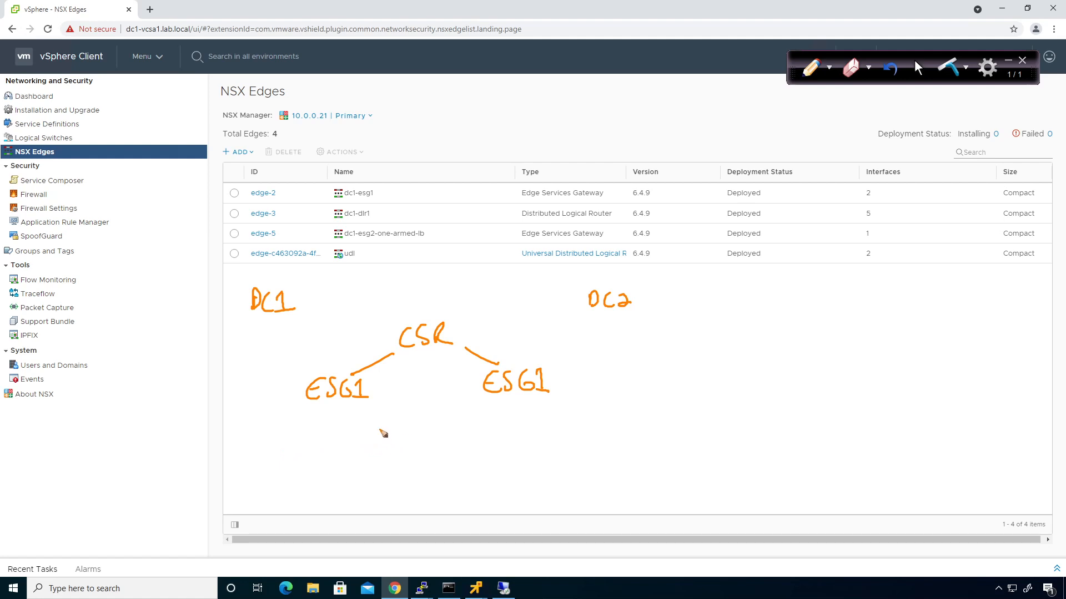
Draw the left ESG1–UDLR link and label it dc1-trans with subnet 12.0
mouse_move(380, 429)
left_mouse_down()
mouse_move(406, 441)
mouse_move(462, 439)
left_mouse_up()
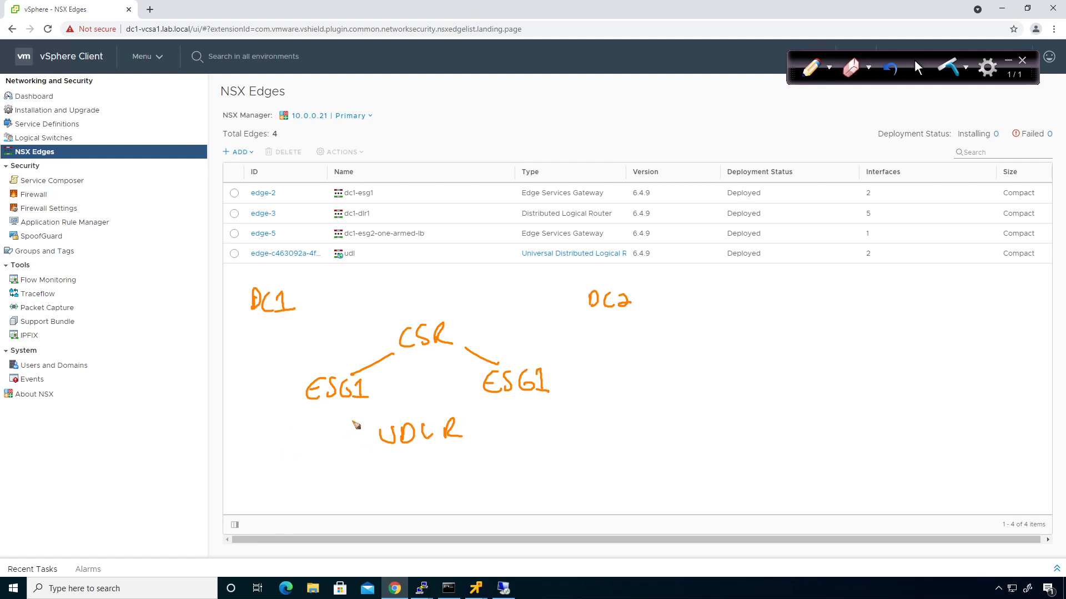
left_click_drag(338, 402, 385, 425)
mouse_move(277, 437)
left_mouse_down()
mouse_move(270, 448)
mouse_move(314, 448)
mouse_move(352, 419)
left_mouse_up()
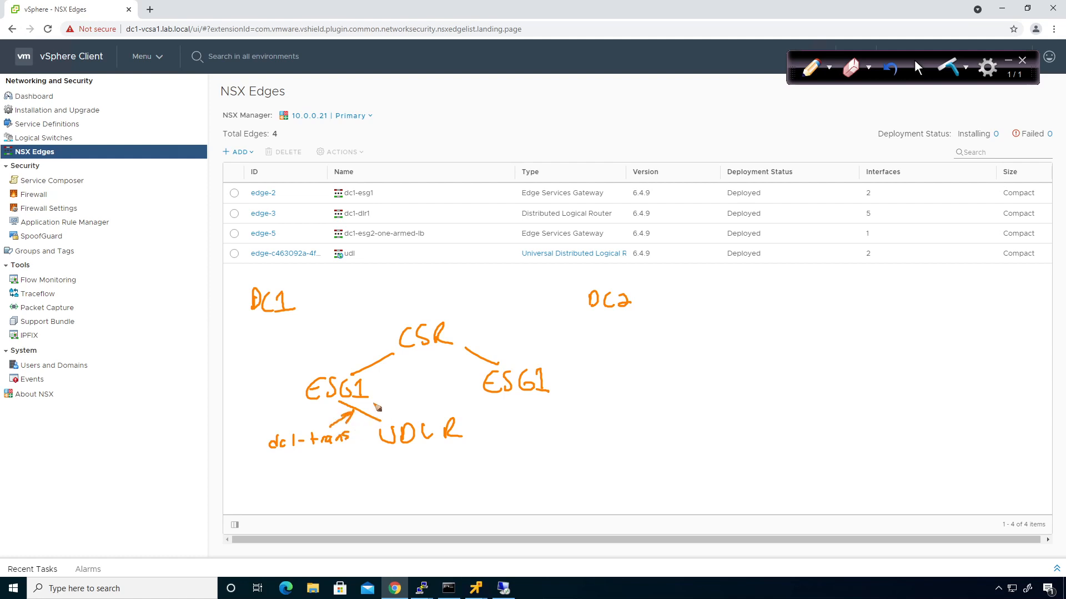
mouse_move(381, 404)
left_mouse_down()
mouse_move(481, 392)
mouse_move(488, 432)
mouse_move(553, 428)
left_mouse_up()
Finish the 12.0 and 13.0 subnet labels and note OSPF on the sketch
left_click(394, 405)
mouse_move(476, 405)
left_mouse_down()
mouse_move(484, 409)
mouse_move(443, 401)
mouse_move(458, 392)
left_mouse_up()
left_click(450, 401)
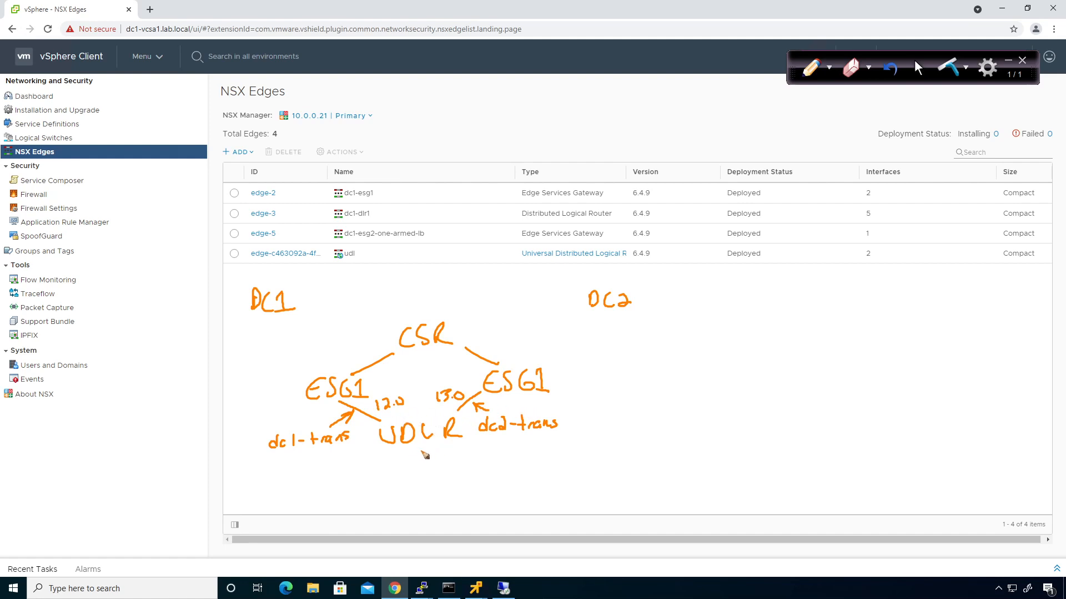
mouse_move(603, 414)
left_mouse_down()
mouse_move(608, 429)
mouse_move(628, 416)
mouse_move(633, 428)
mouse_move(641, 410)
mouse_move(639, 419)
left_mouse_up()
Add UDLR branches labelled 10000 and 10001, then clear the whole drawing
mouse_move(394, 448)
left_mouse_down()
mouse_move(379, 470)
mouse_move(392, 473)
mouse_move(350, 488)
mouse_move(358, 478)
mouse_move(382, 480)
left_mouse_up()
mouse_move(442, 448)
left_mouse_down()
mouse_move(456, 462)
mouse_move(446, 487)
mouse_move(477, 475)
left_mouse_up()
left_click_drag(486, 469, 486, 483)
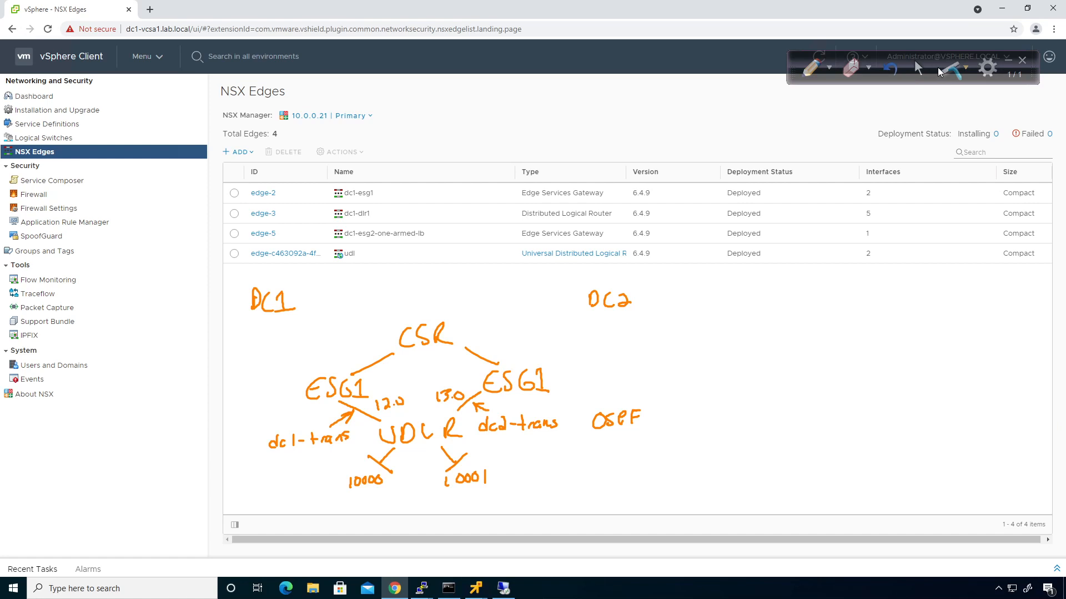
left_click(942, 71)
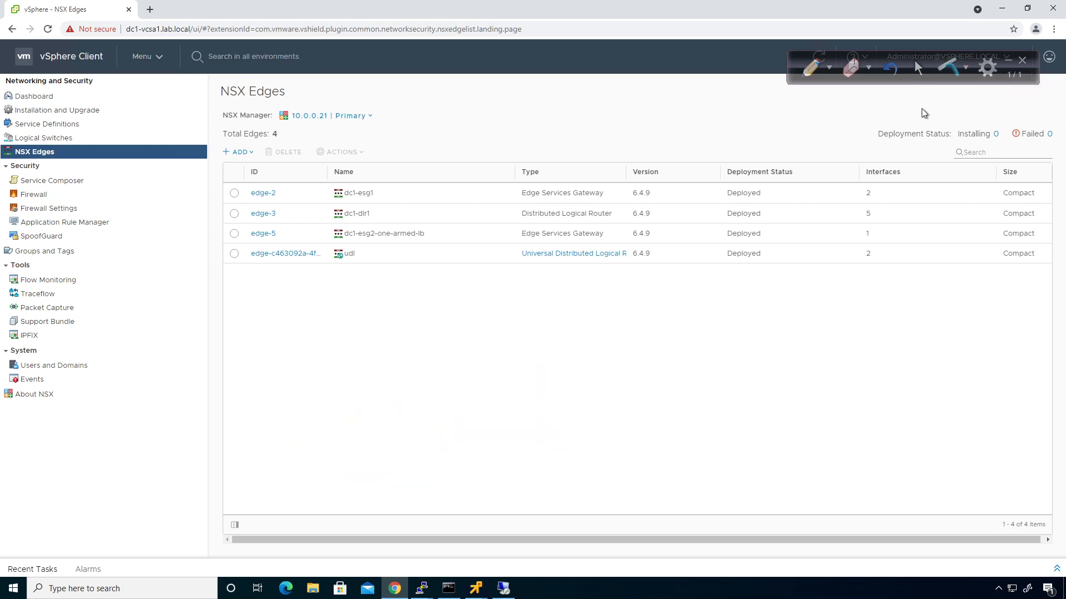
Create logical switch dc1-transit in universal-transport-zone
left_click(62, 137)
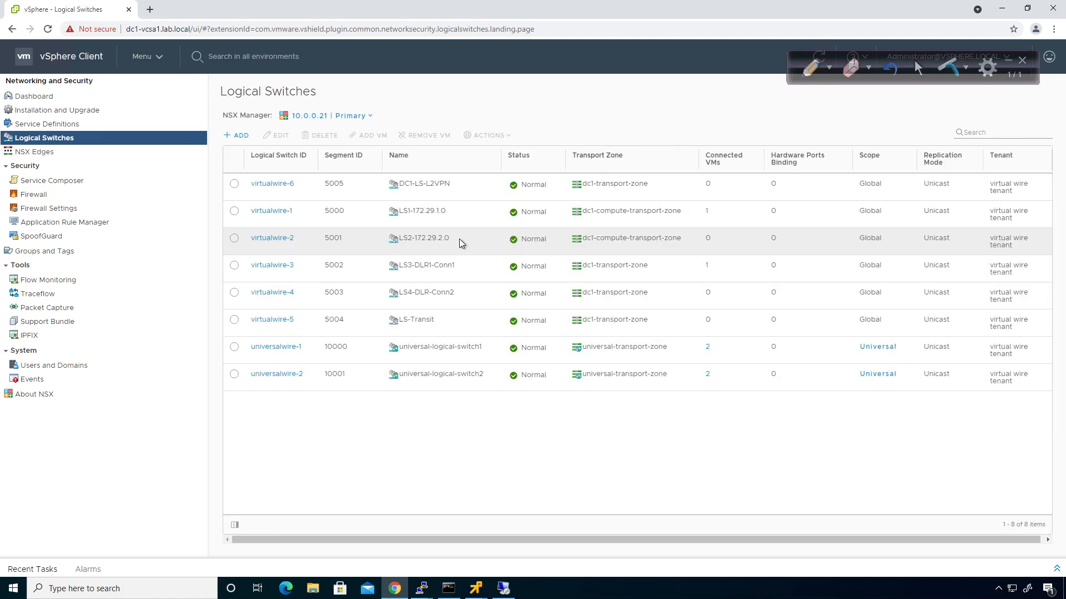
left_click(241, 137)
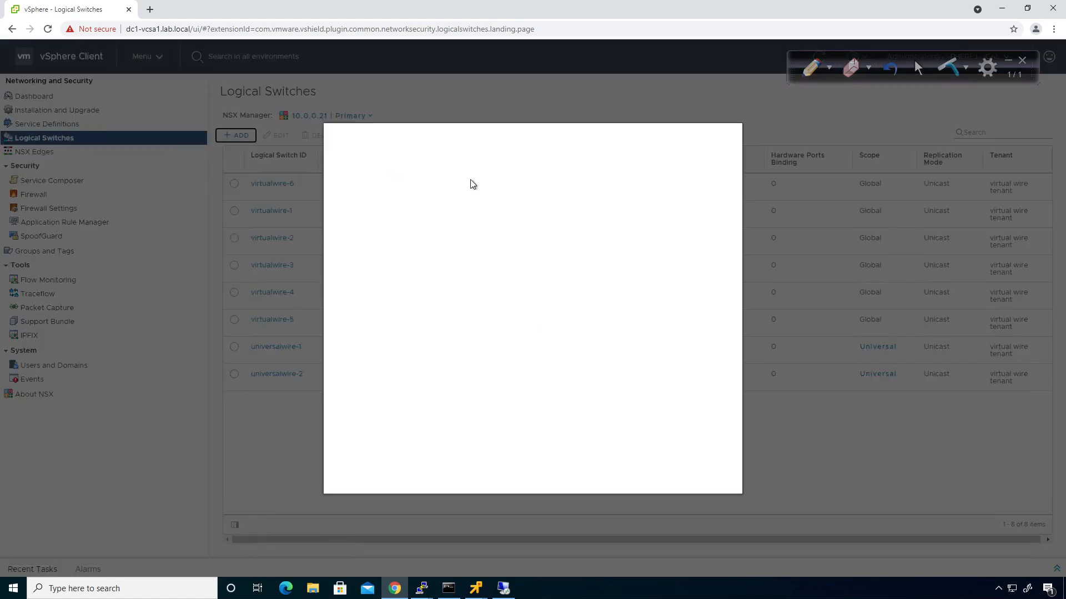
type("dc1-transit")
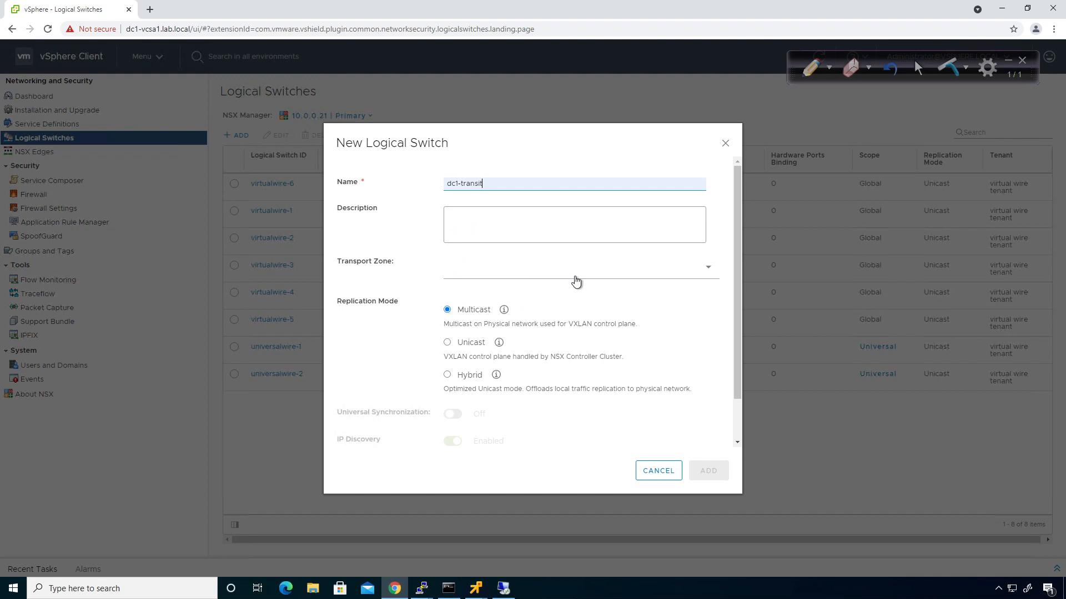
left_click(575, 276)
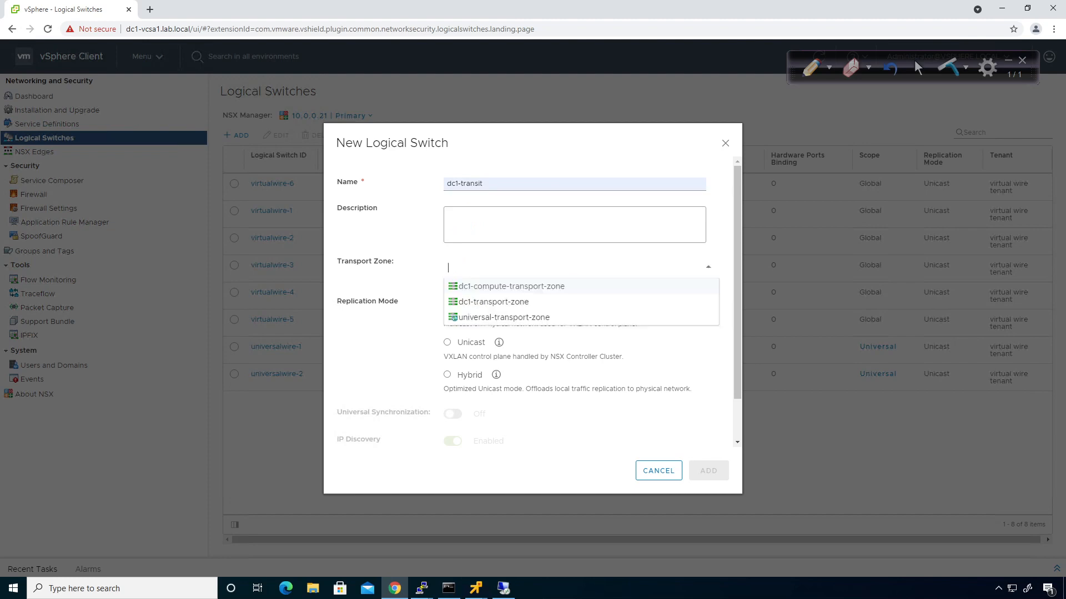
left_click(530, 319)
left_click(701, 471)
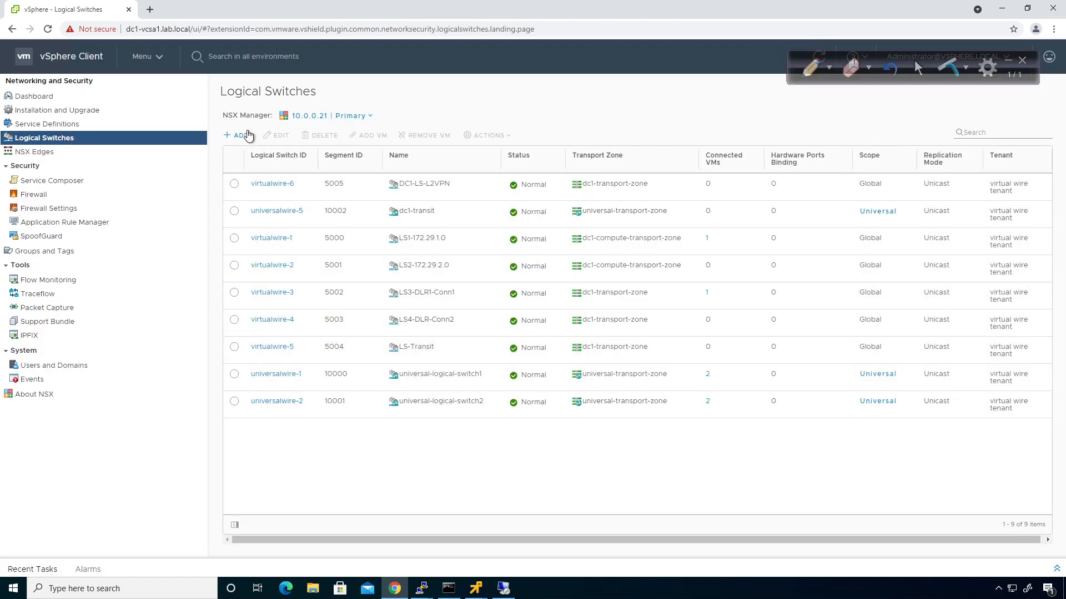
Create logical switch dc2-transit in universal-transport-zone as well
left_click(246, 135)
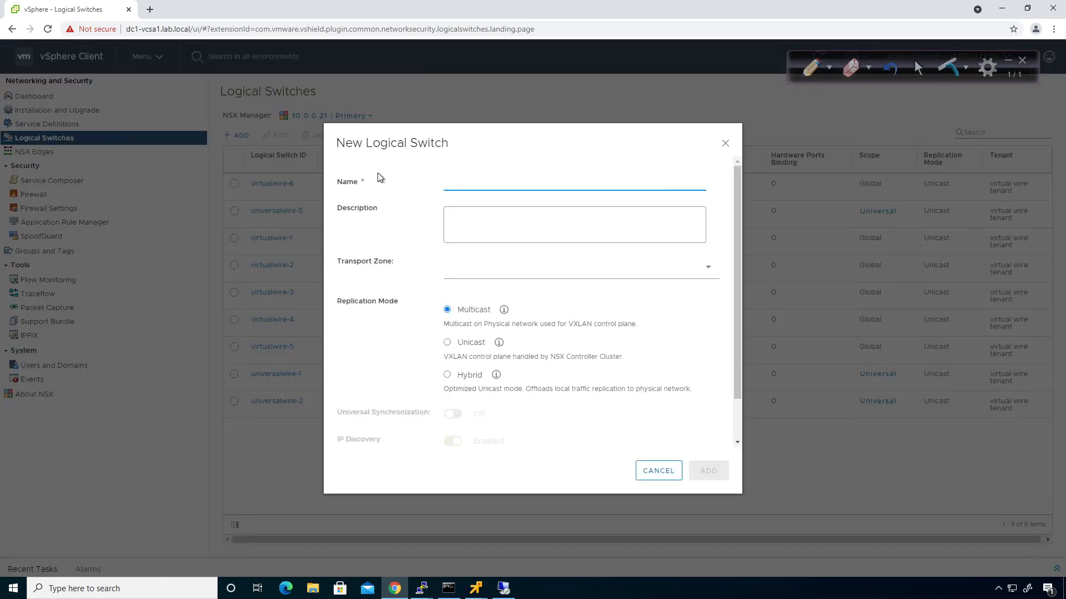
type("dc2-tr")
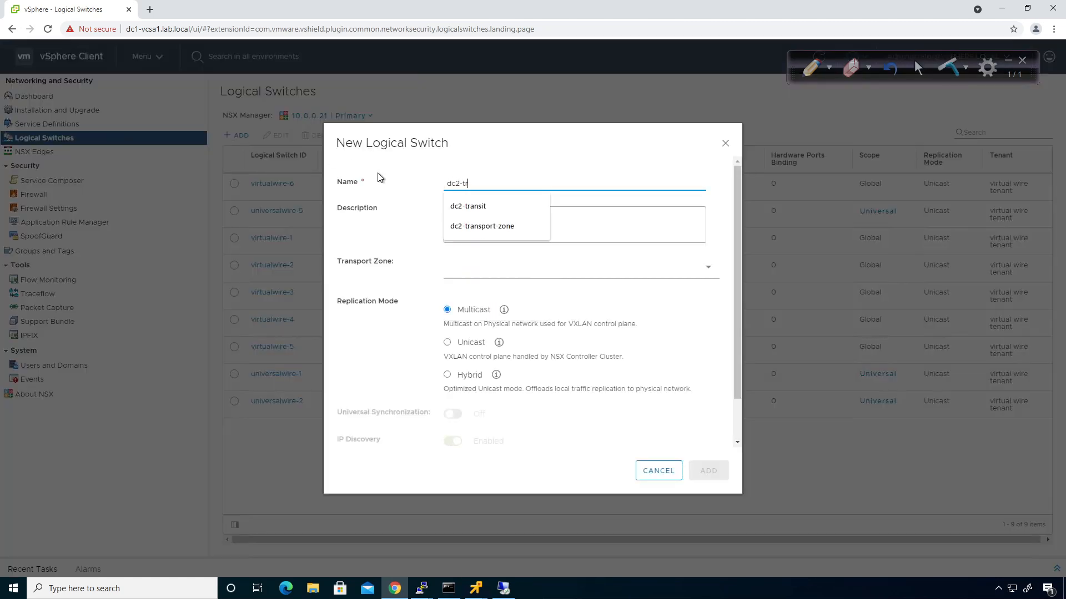
left_click(466, 206)
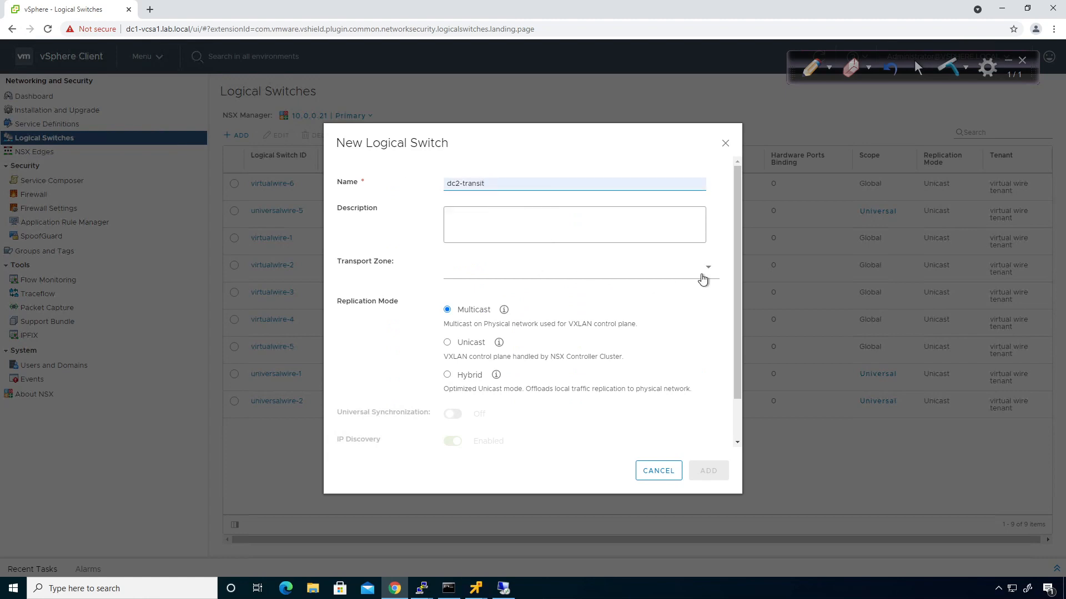
left_click(703, 278)
left_click(574, 319)
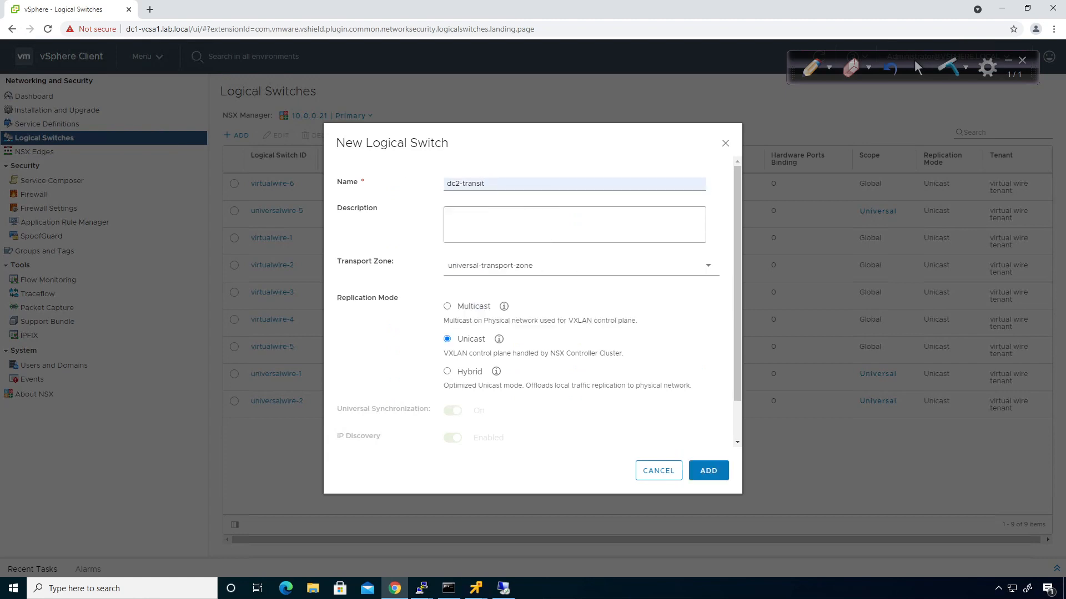
left_click(721, 471)
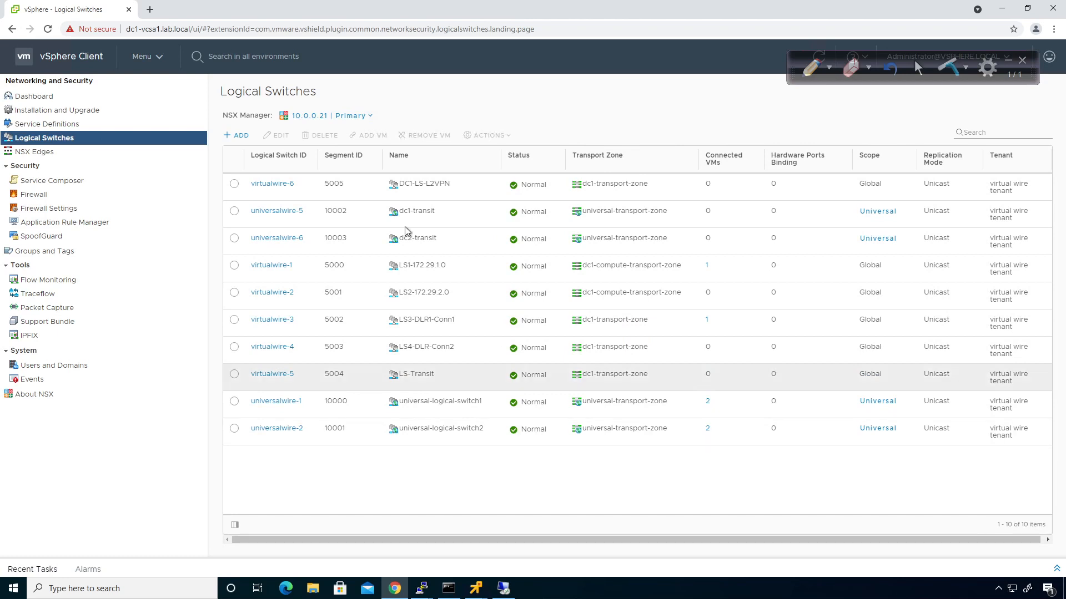
Open the udl router's Interfaces configuration from the NSX Edges list
left_click(60, 151)
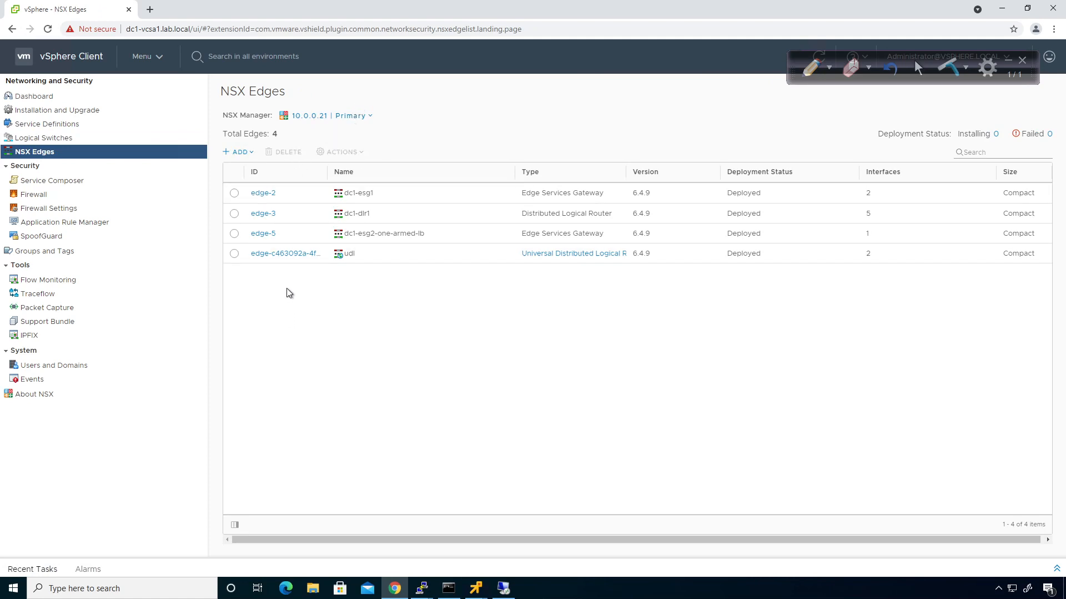
left_click(283, 256)
left_click(299, 147)
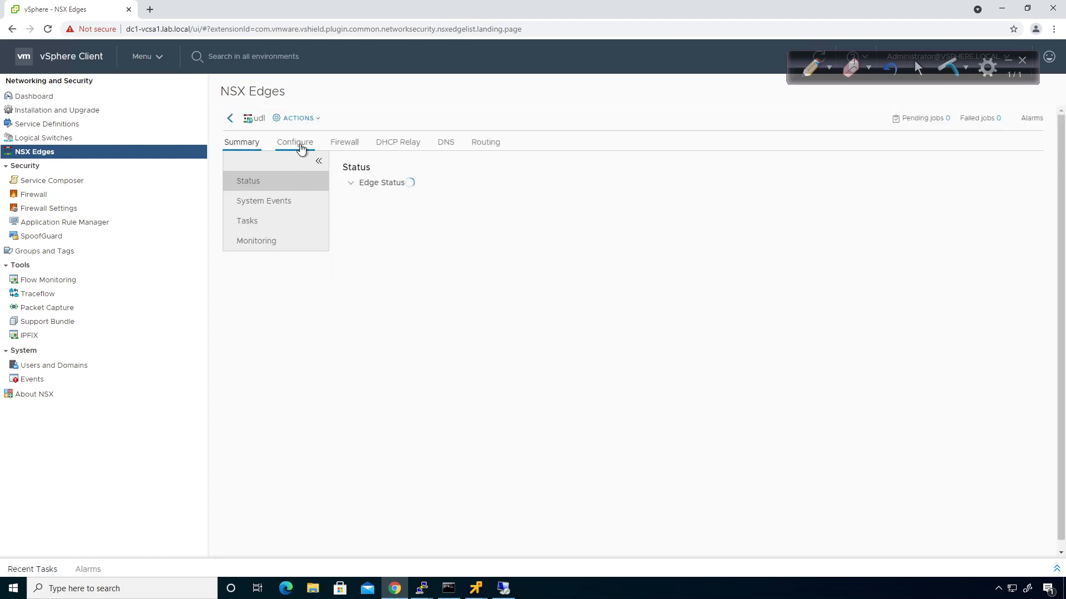
left_click(262, 223)
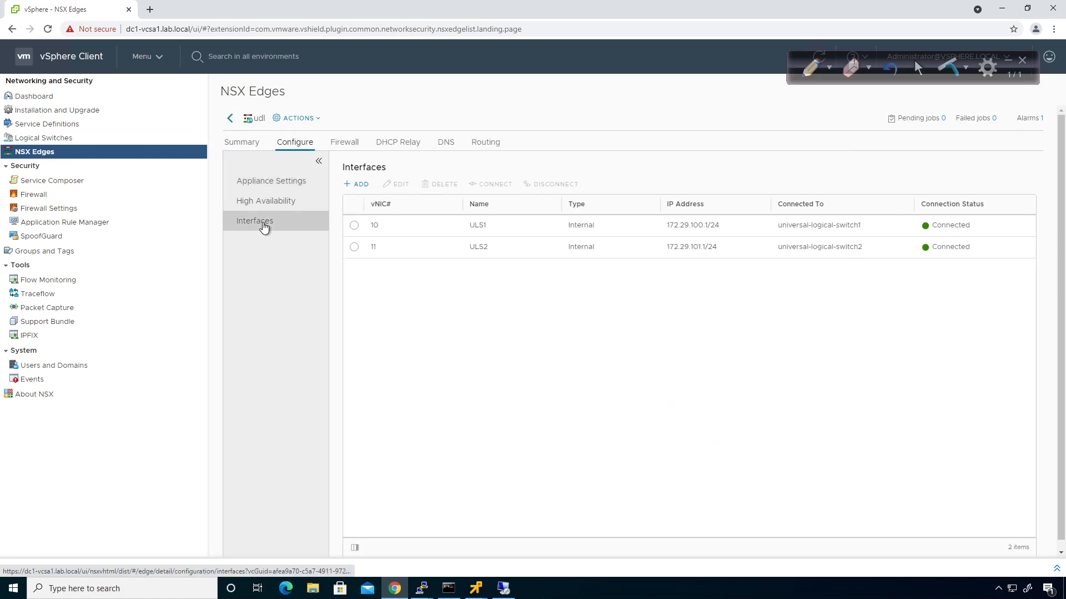
Add an interface named dc1-transit connected to the dc1-transit logical switch
left_click(360, 184)
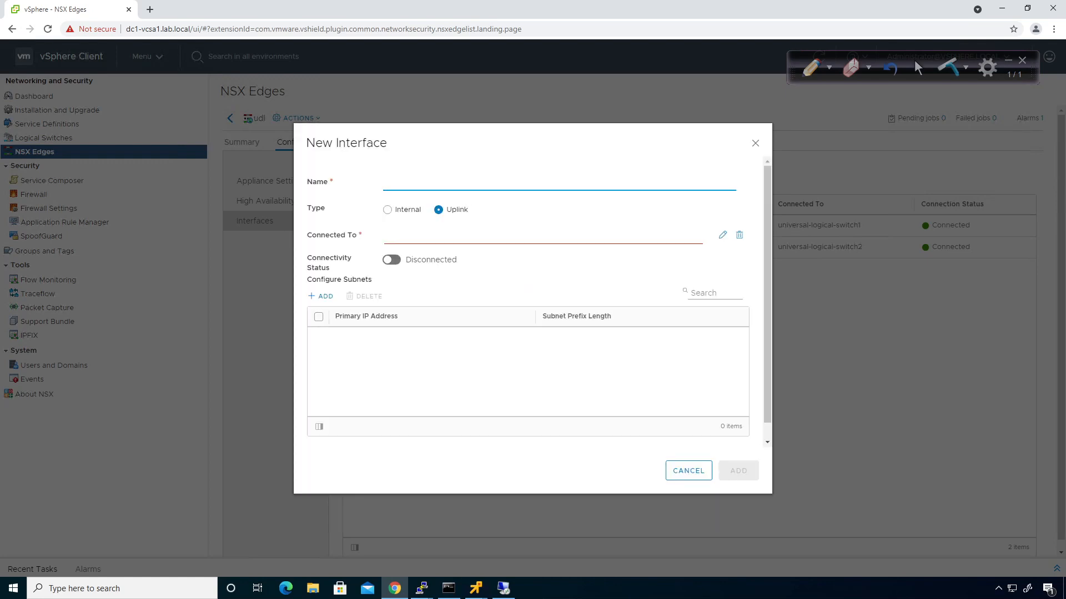
left_click(386, 184)
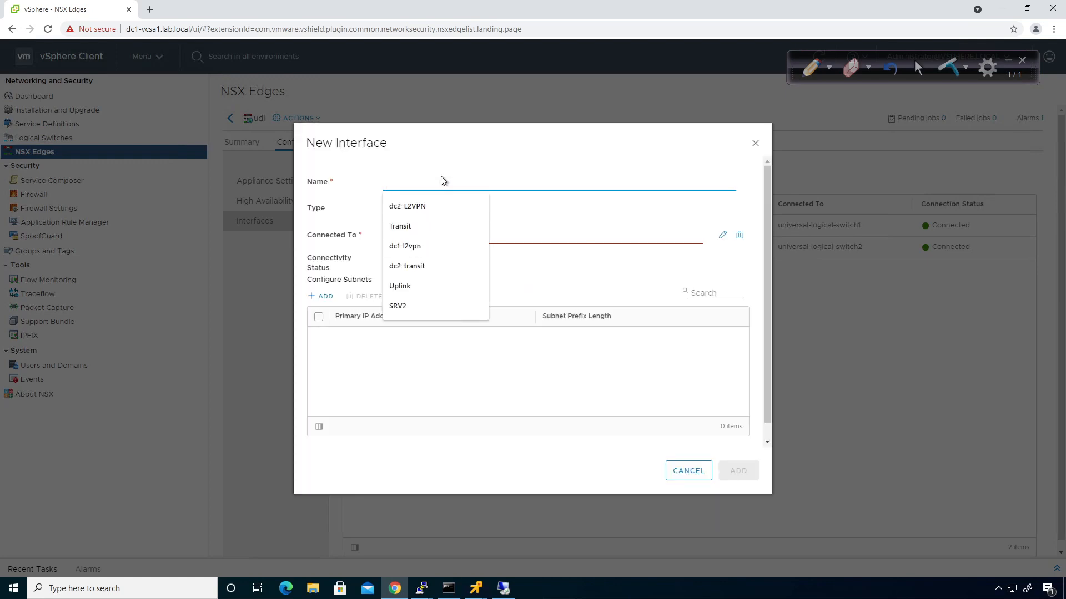
type("dc1-transit")
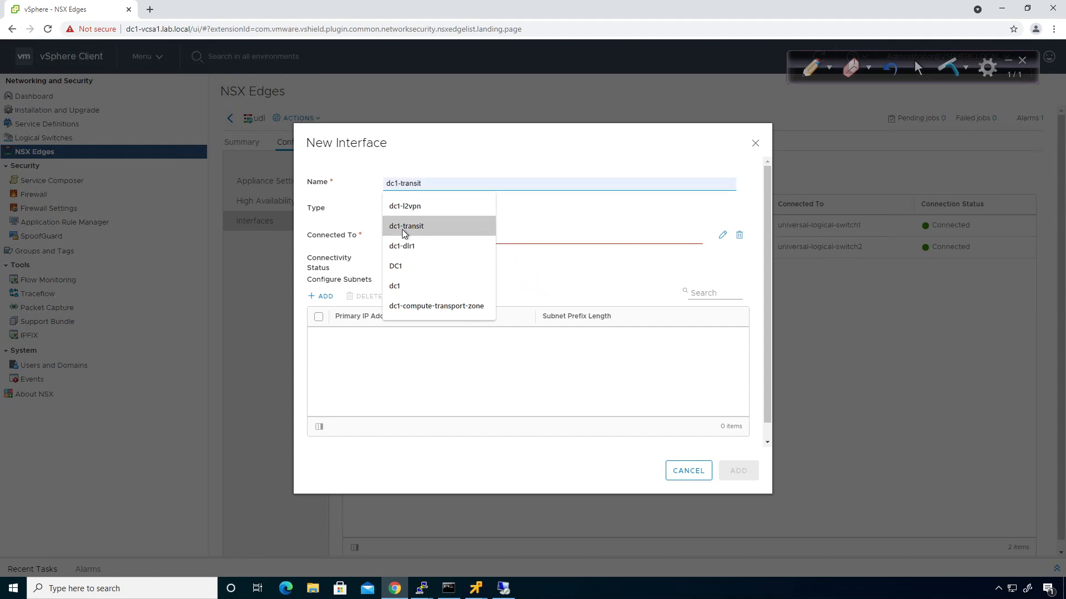
left_click(402, 229)
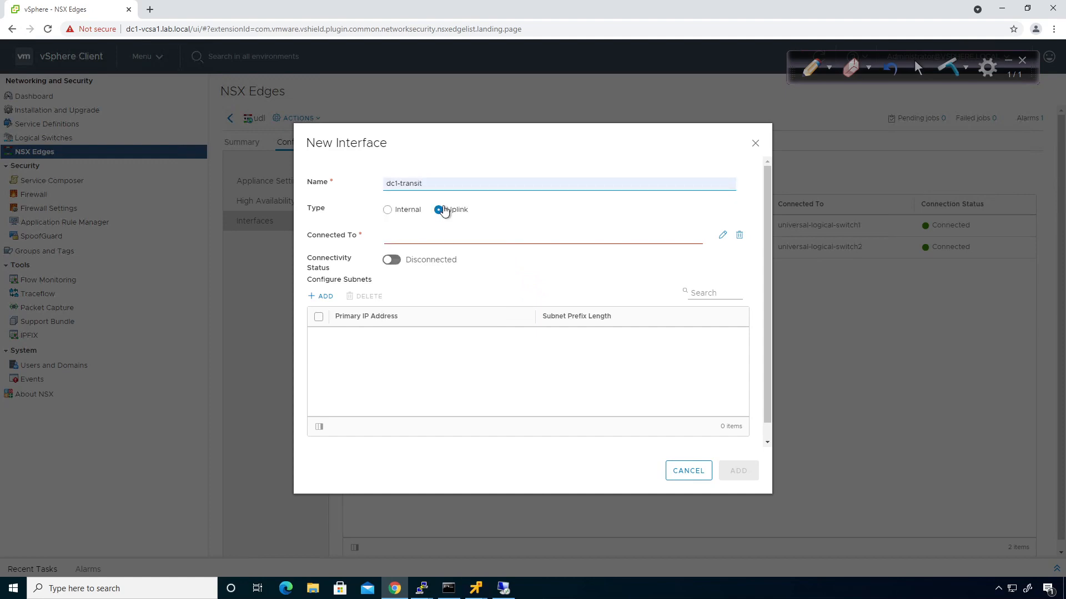
left_click(724, 238)
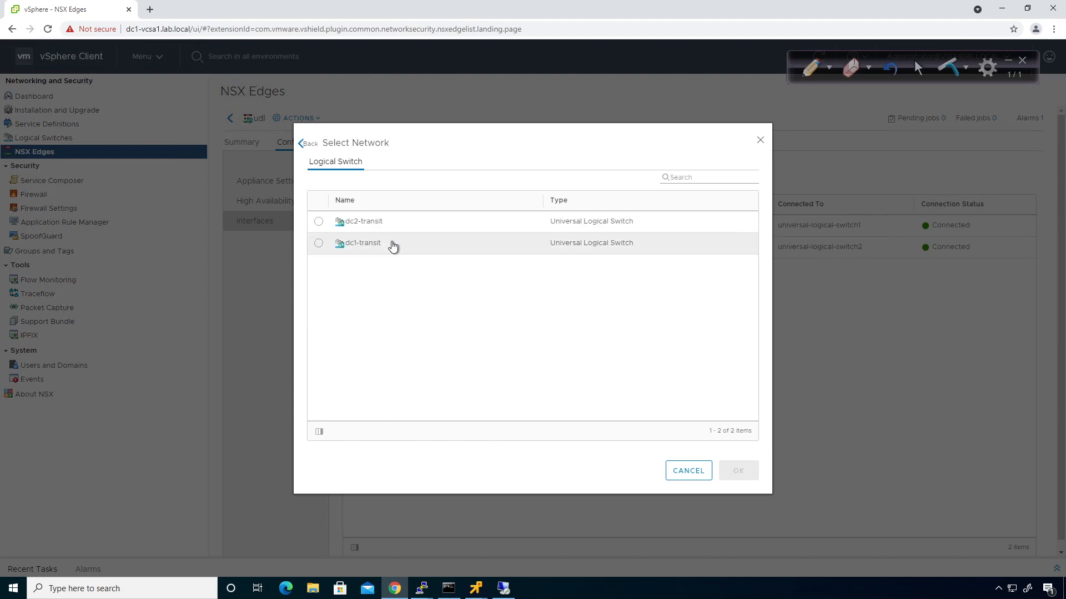
left_click(318, 243)
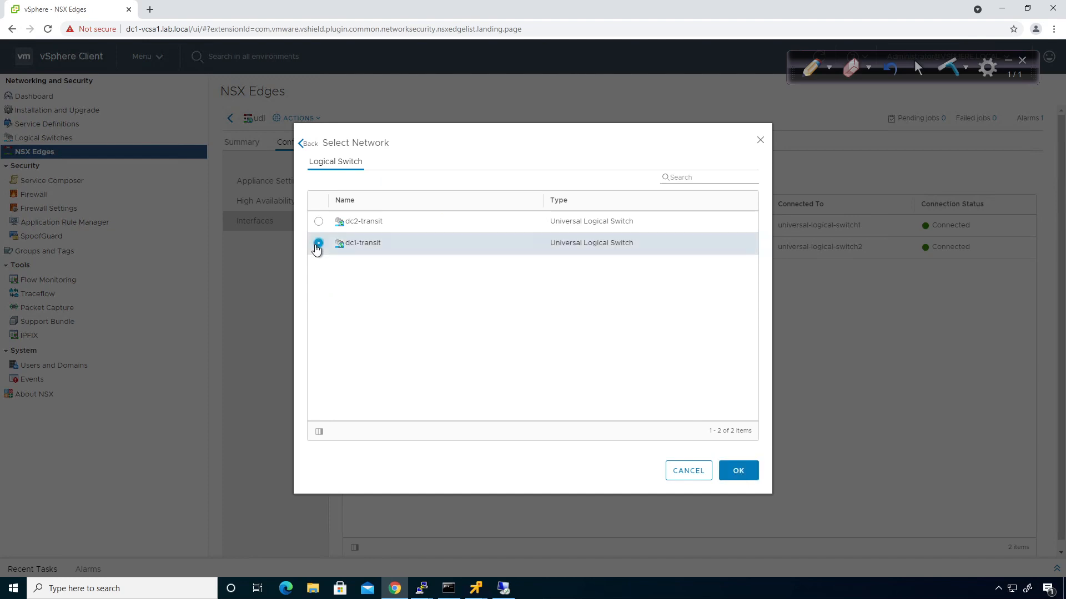
left_click(740, 471)
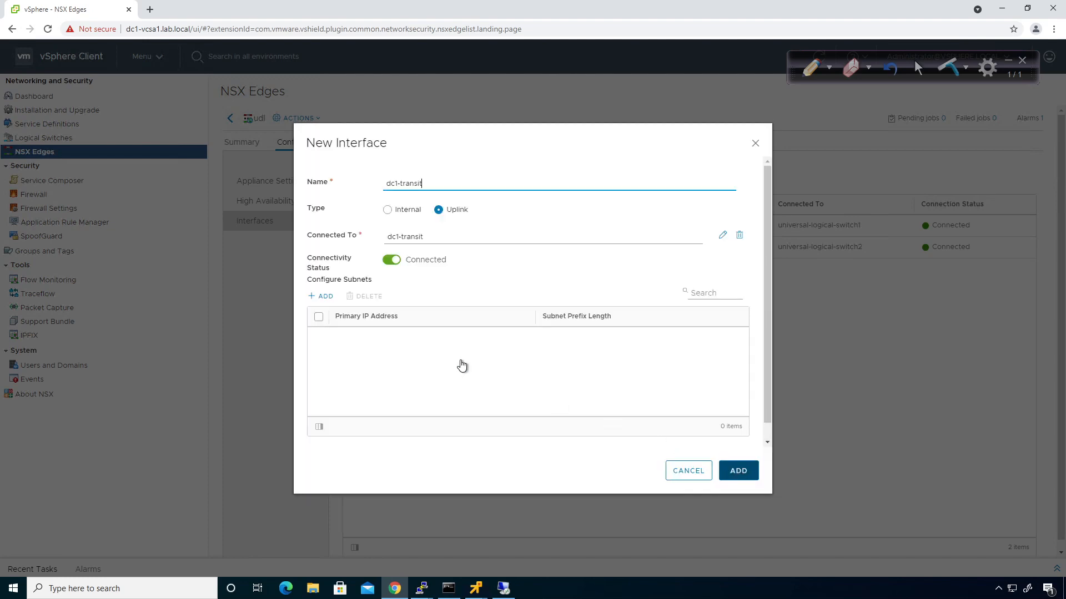
Give the dc1-transit uplink subnet 172.29.12.2/24 and save it
left_click(324, 297)
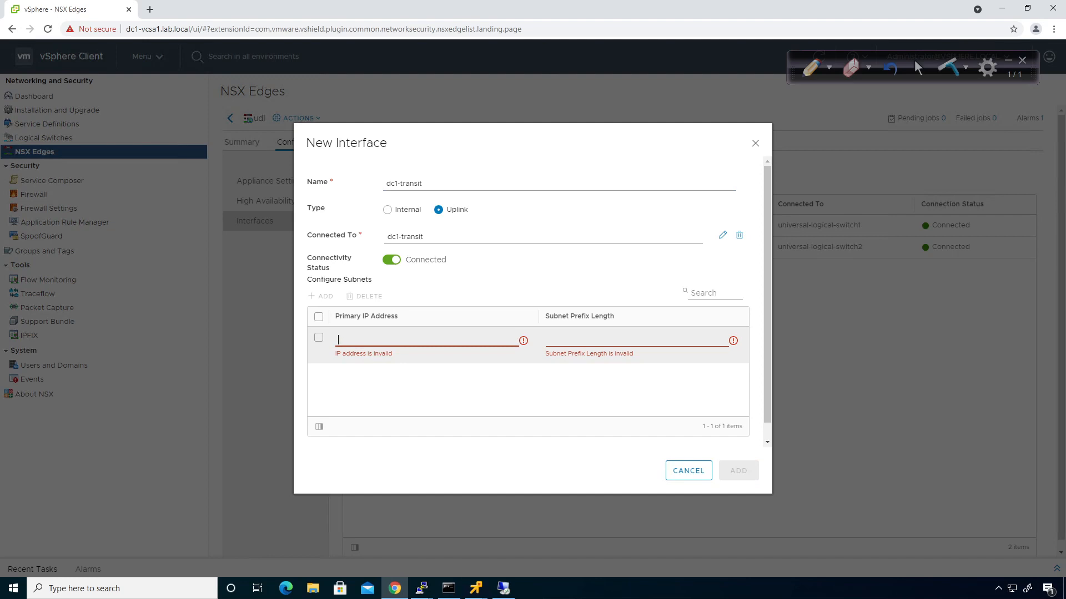
type("172.29.12.2/2")
key("BackSpace")
key("BackSpace")
key("Tab")
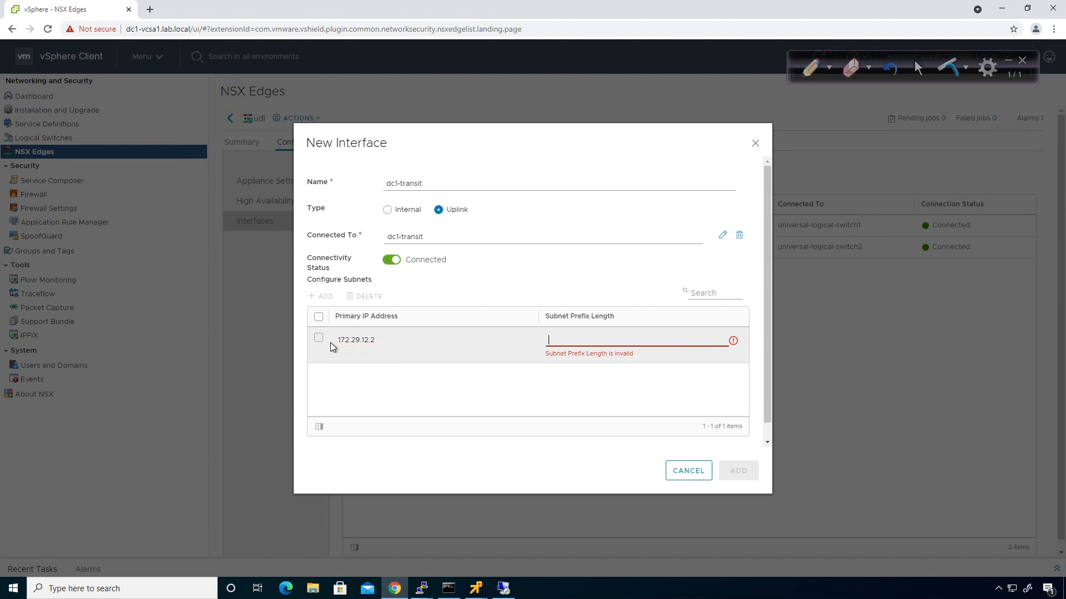
type("24")
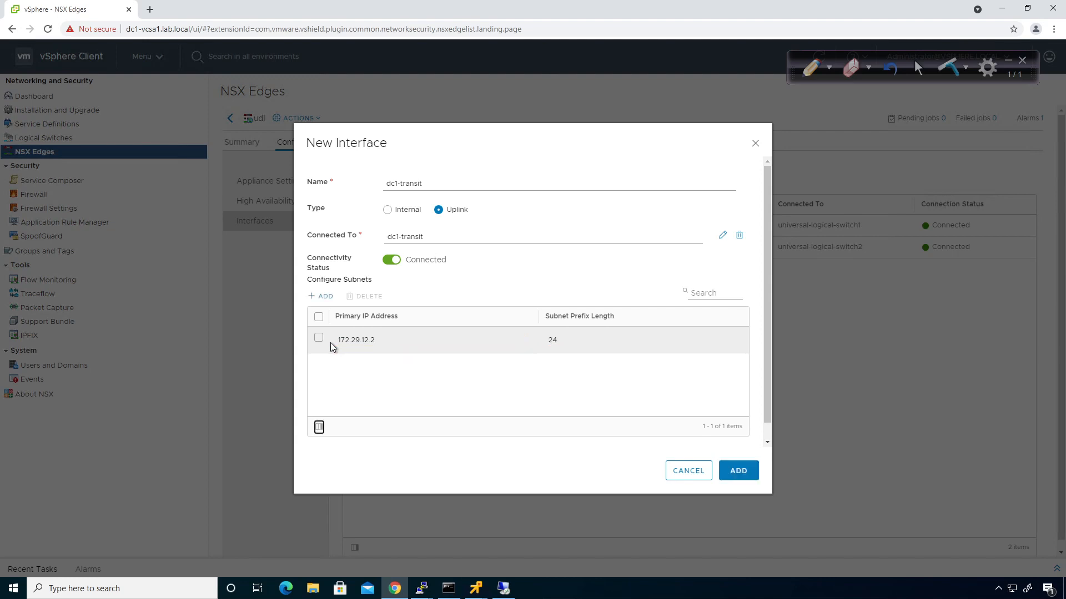
left_click(737, 471)
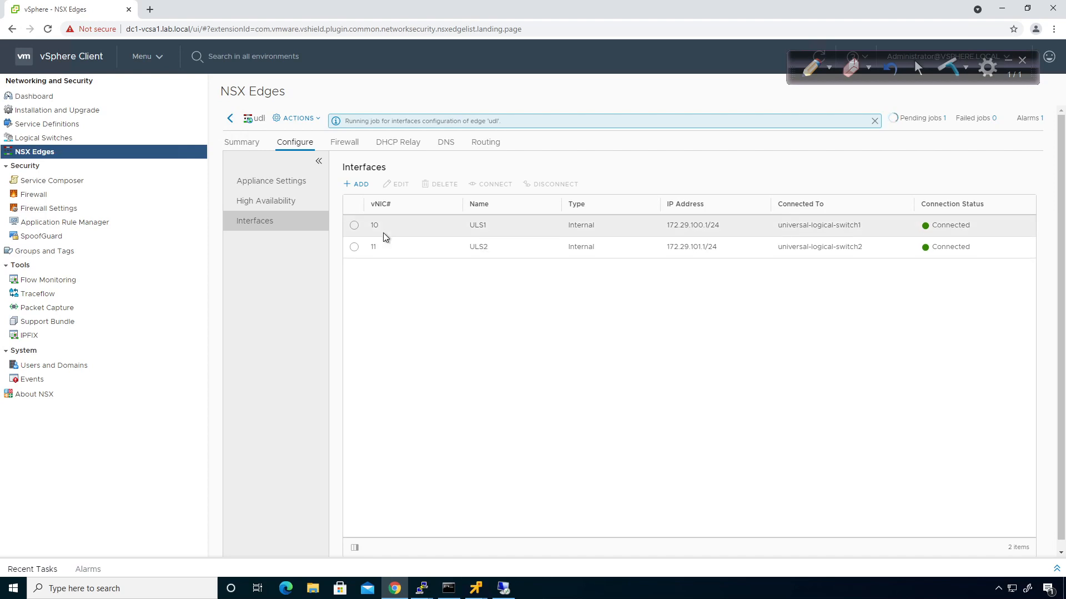
left_click(360, 186)
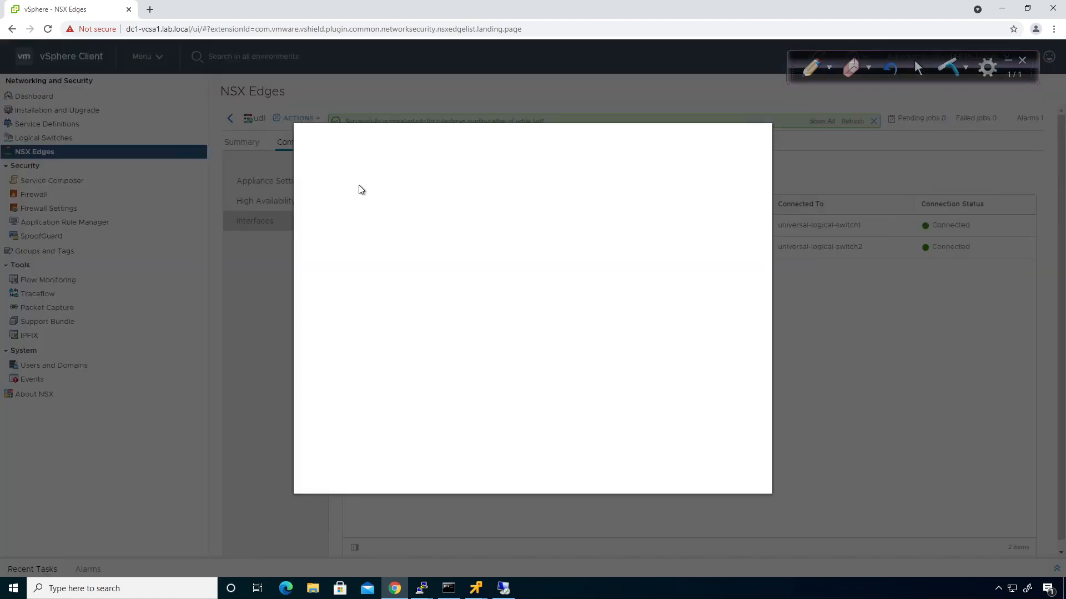
Add uplink dc2-transit on the dc2-transit switch at 172.29.13.2/24, then return to NSX Edges
left_click(390, 185)
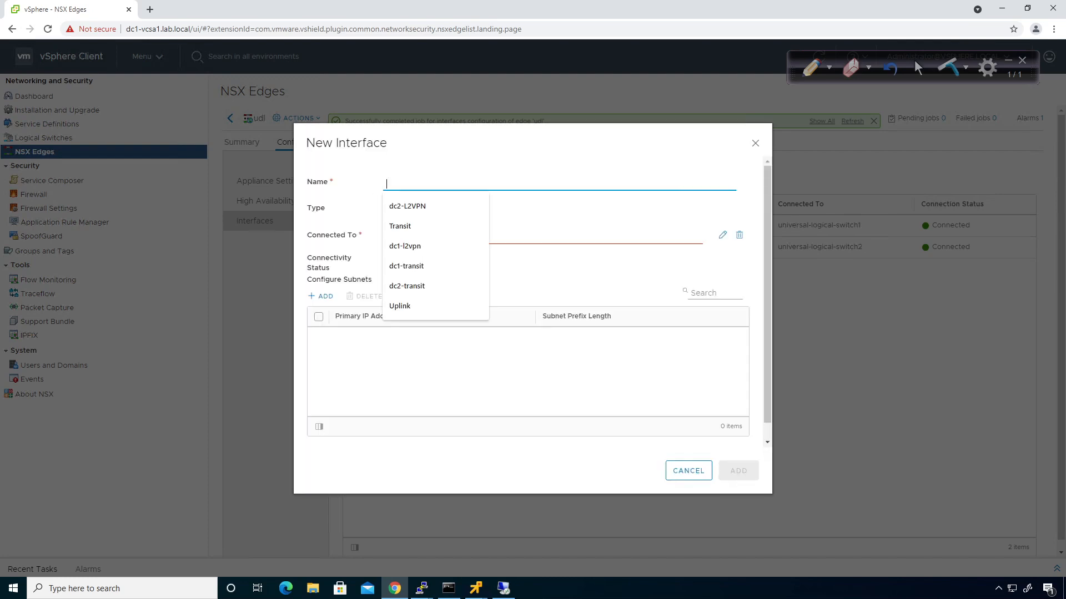
left_click(406, 286)
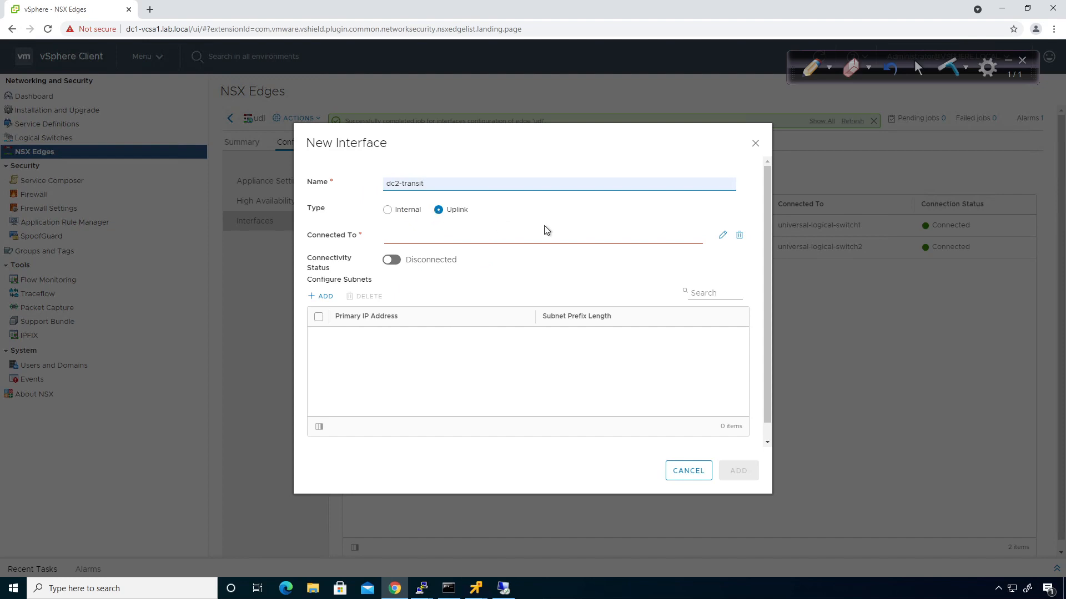
left_click(722, 239)
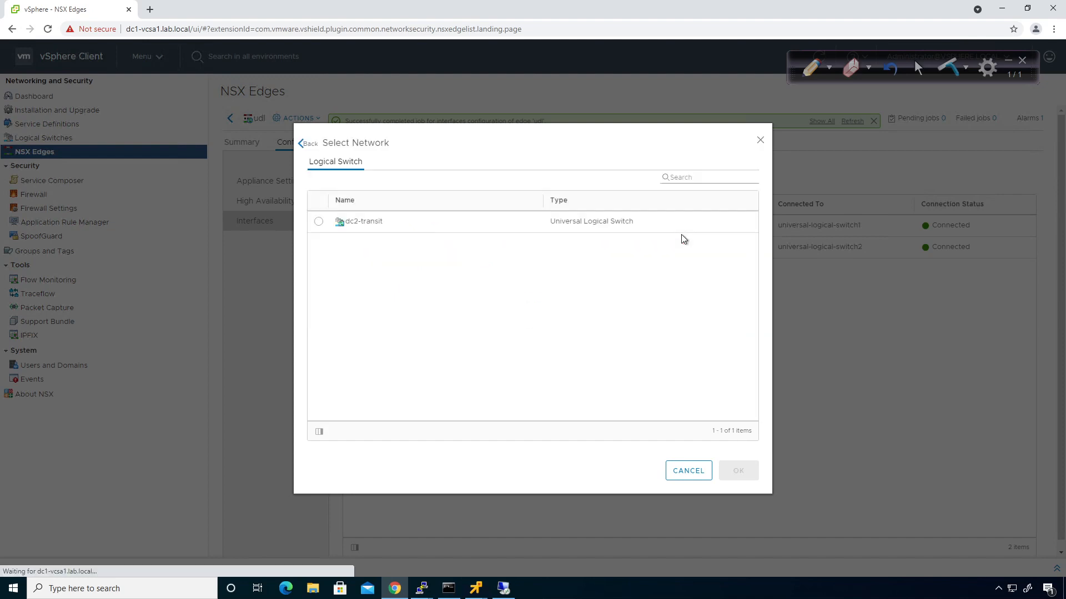
left_click(319, 222)
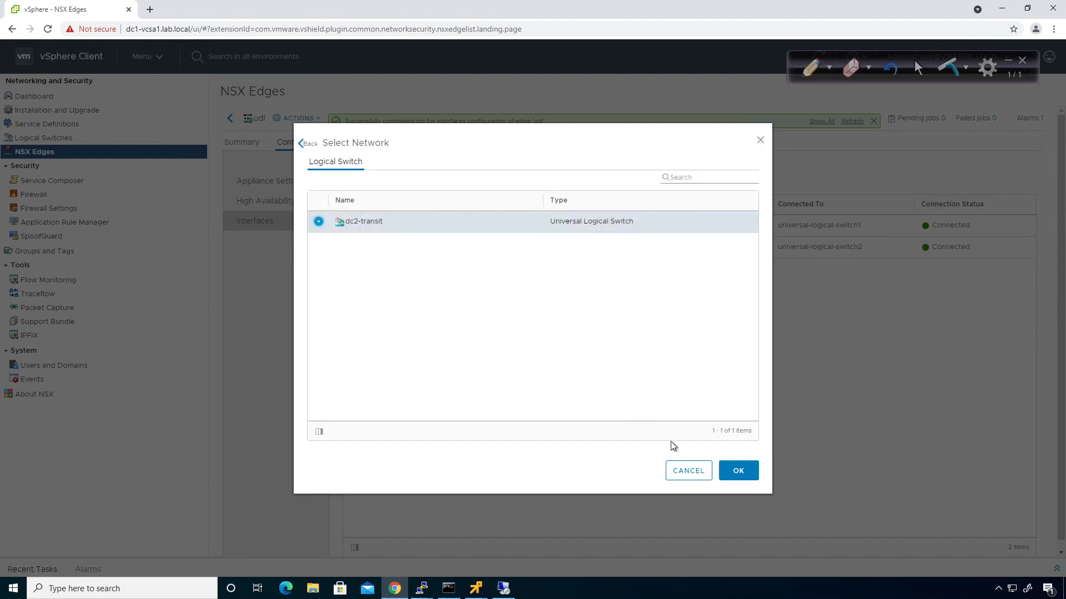
left_click(735, 470)
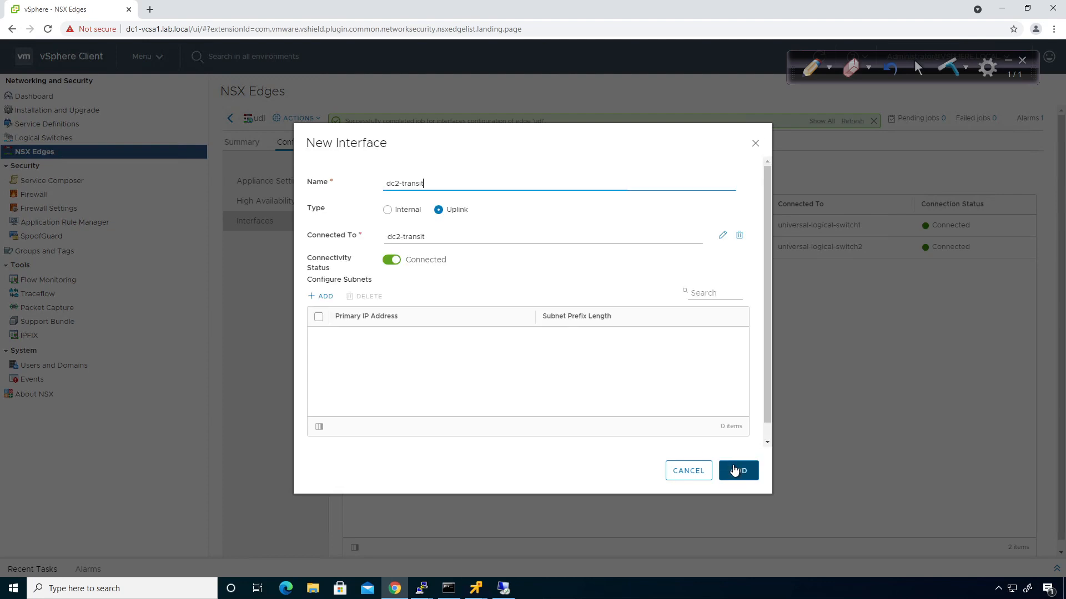
left_click(323, 297)
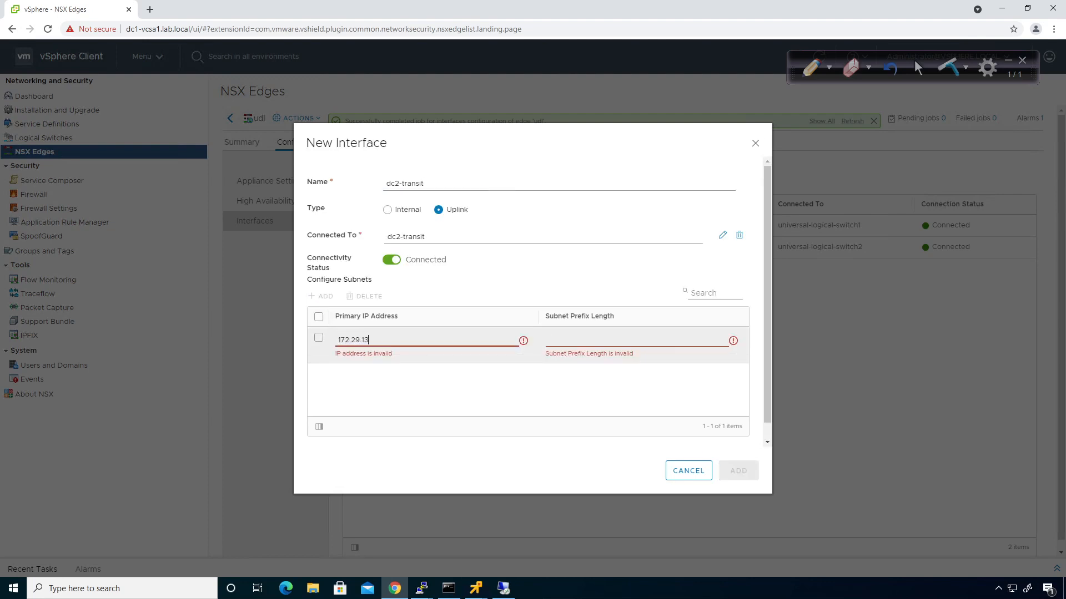
type("172.29.13.2")
key("Tab")
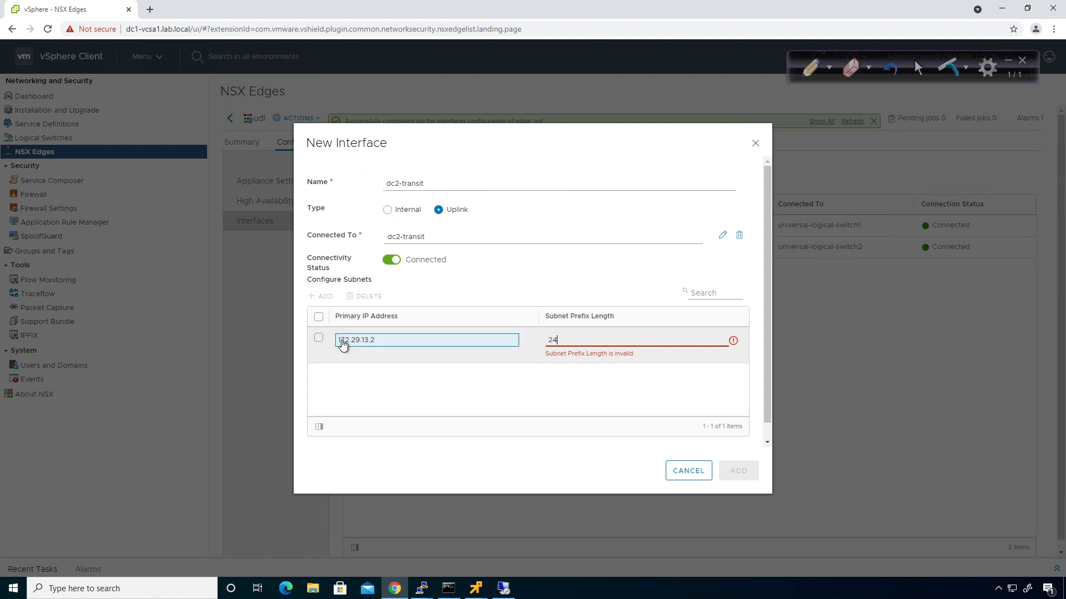
left_click(738, 470)
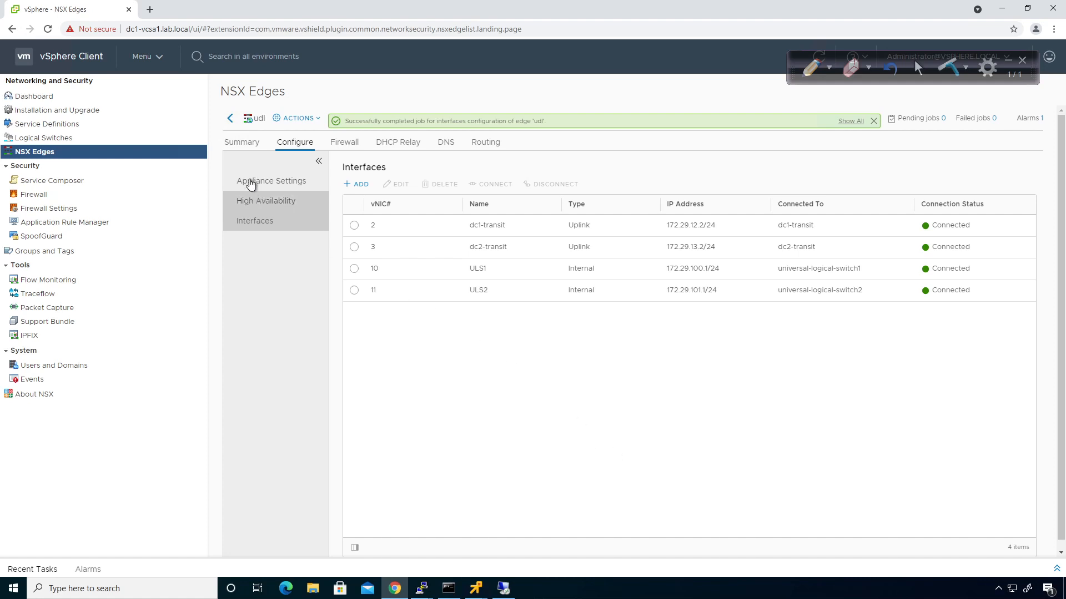
left_click(228, 121)
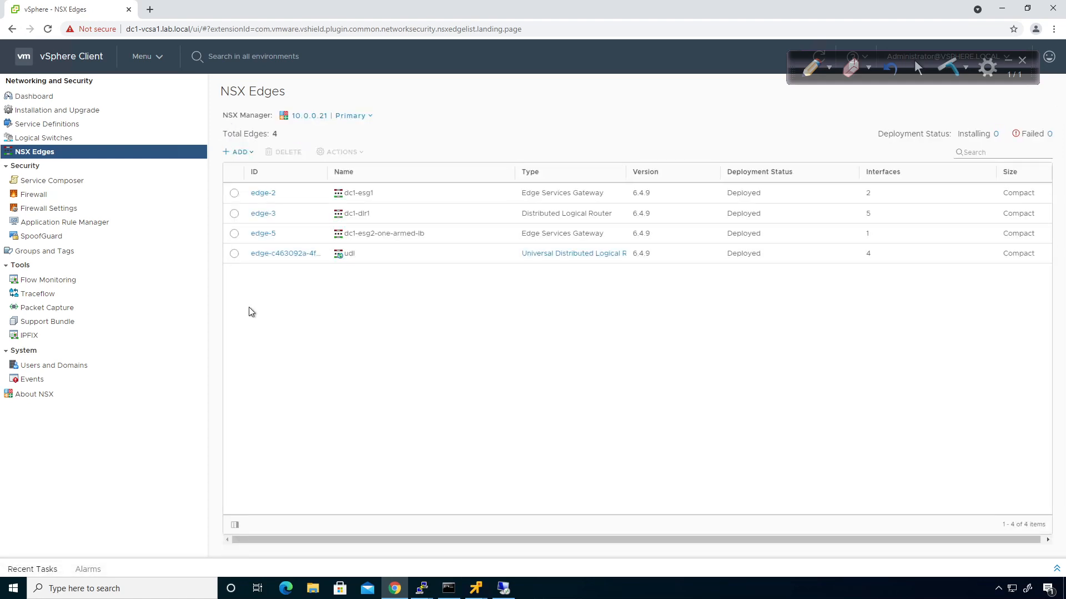
Rename the udl edge to udlr1 through Actions > Rename
left_click(234, 253)
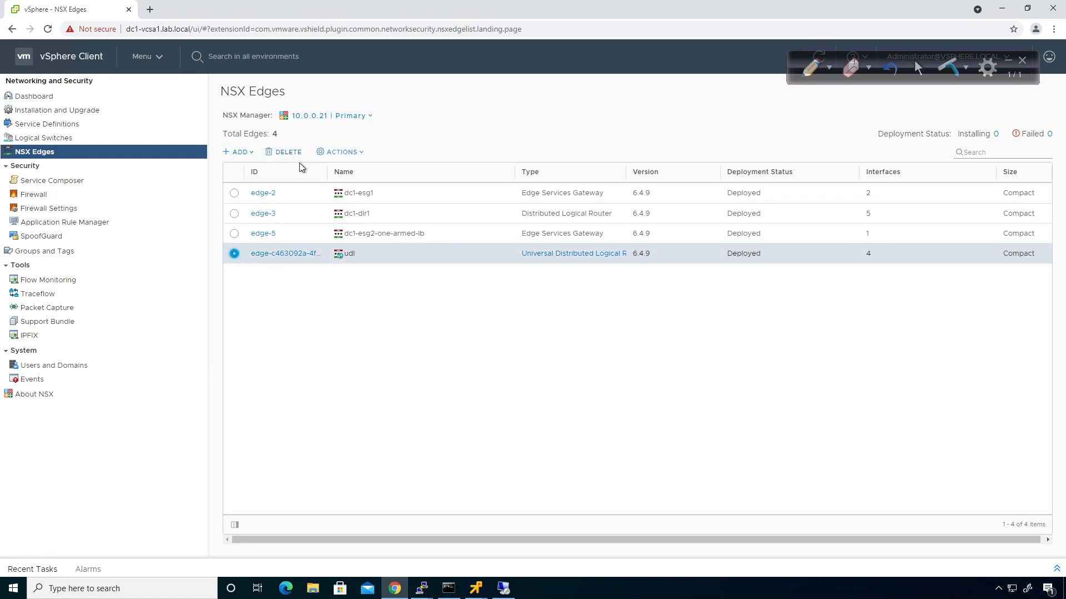
left_click(351, 152)
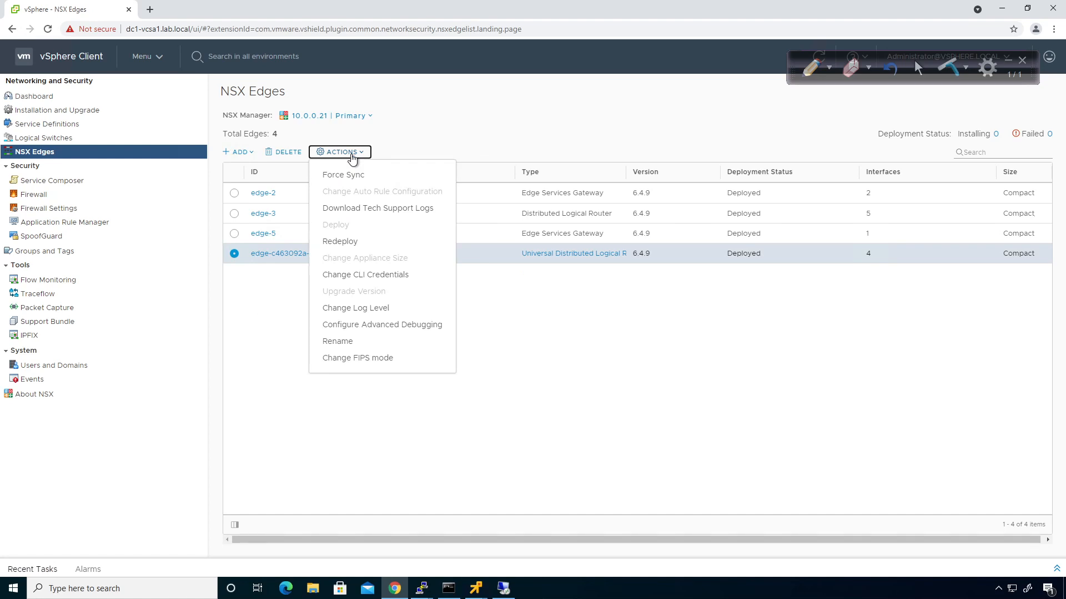
left_click(338, 342)
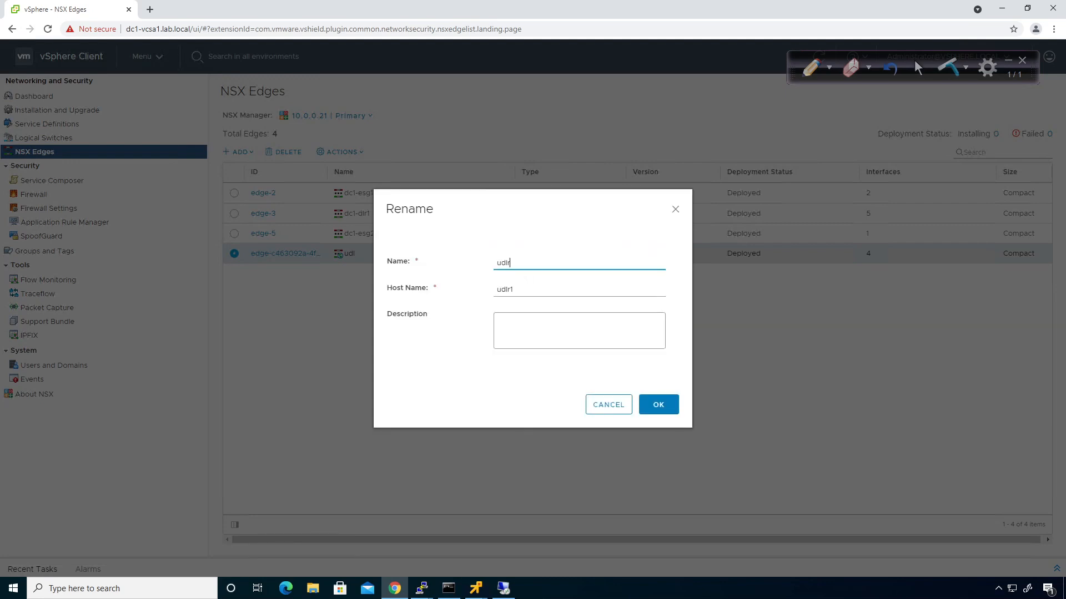
left_click(466, 324)
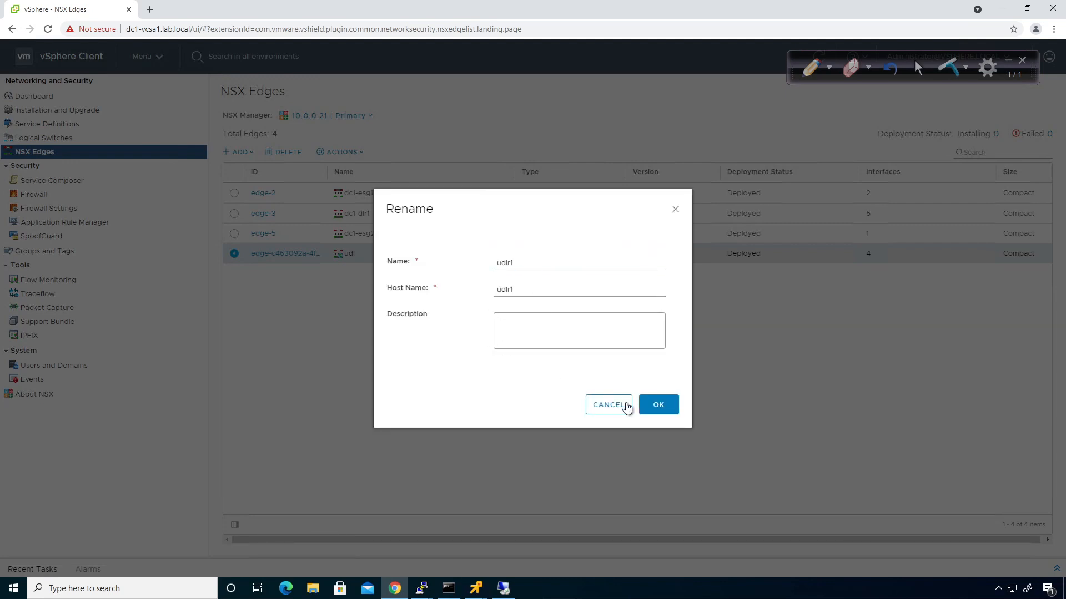
left_click(645, 406)
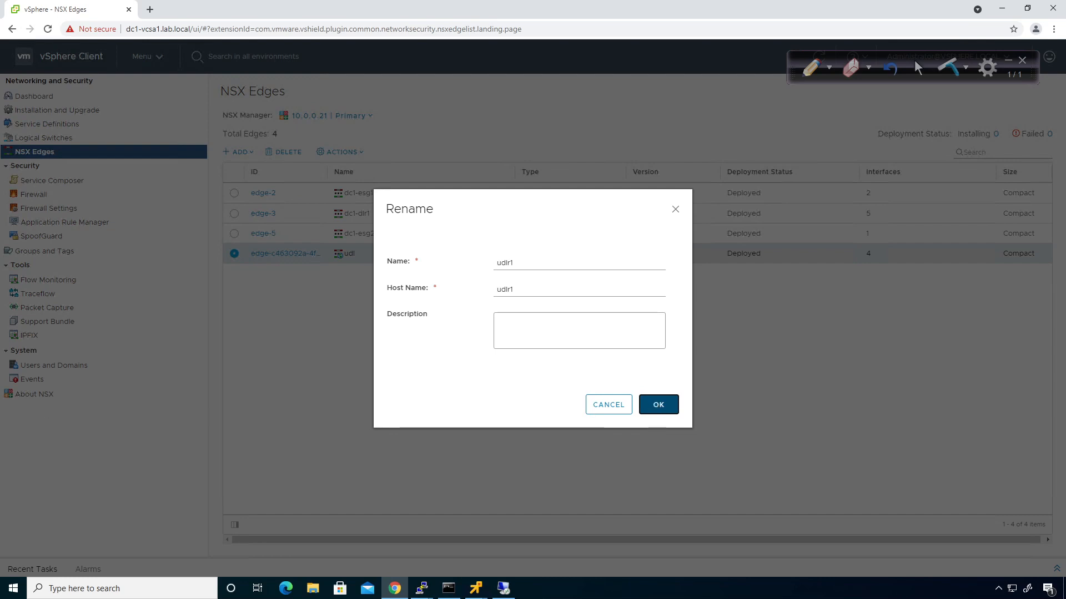
key("Return")
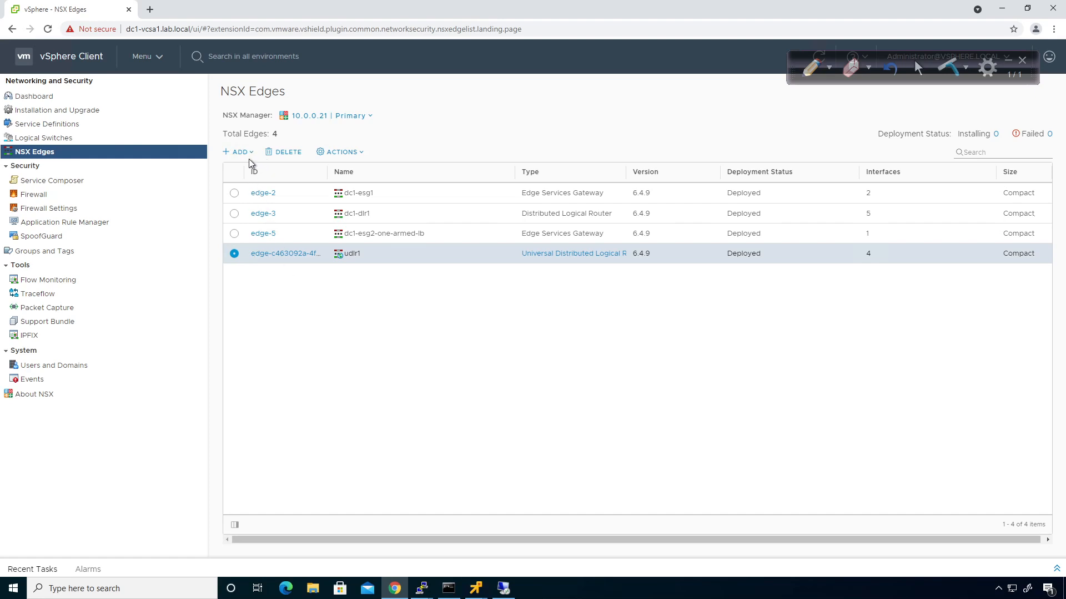
left_click(265, 193)
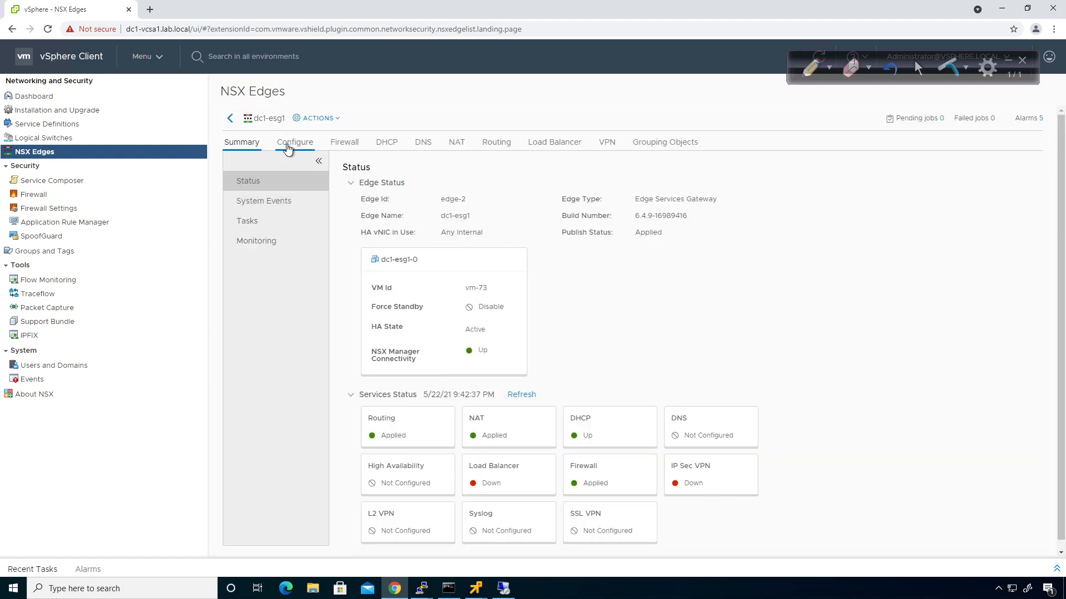
Open vnic2 on dc1-esg1's interface list and rename it dc1-transit
left_click(287, 146)
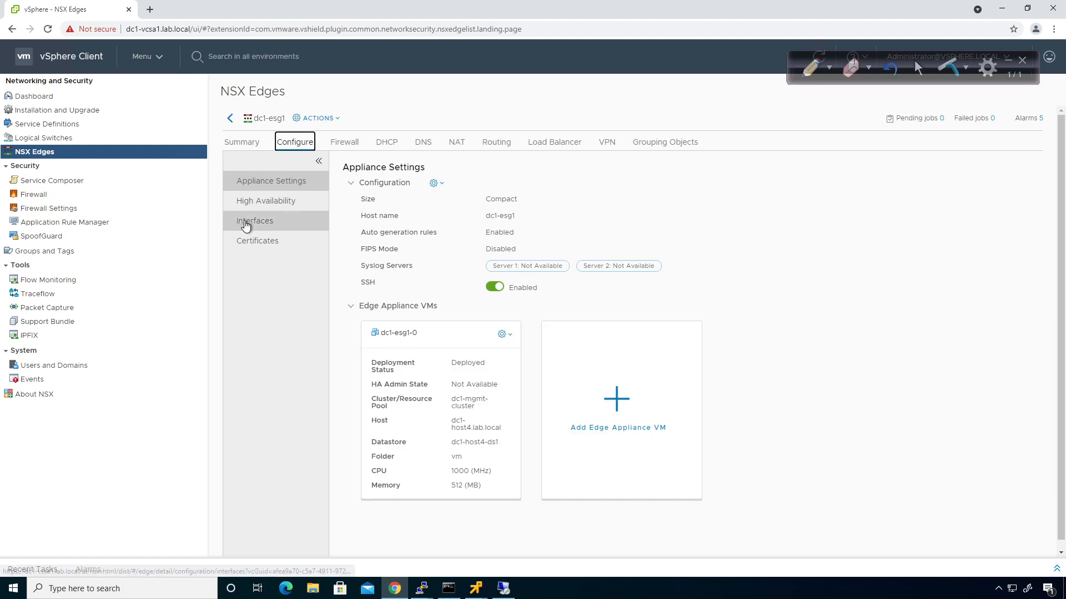
left_click(245, 221)
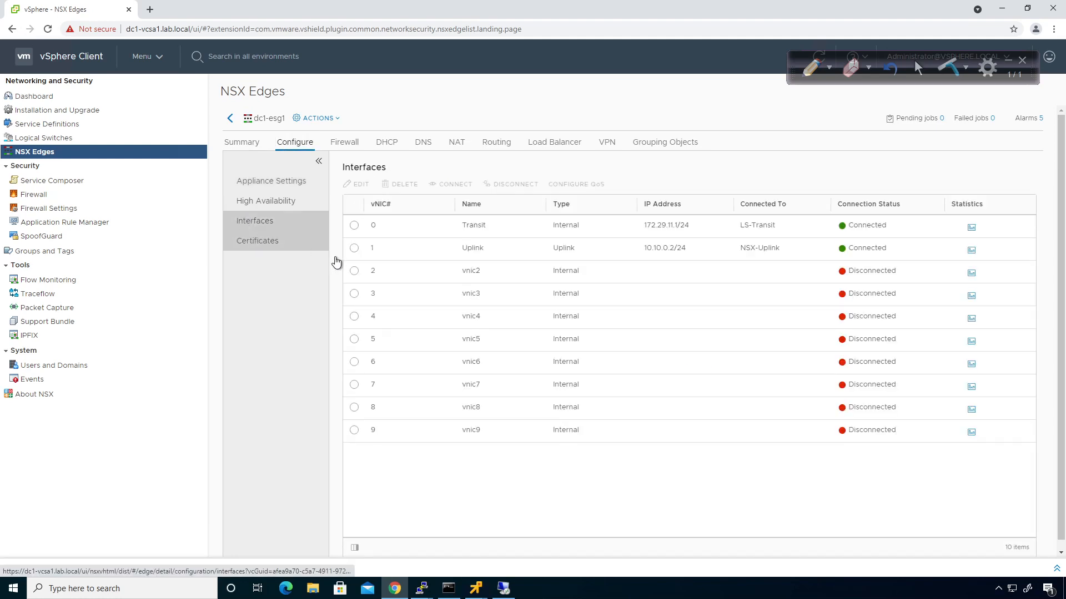
left_click(354, 271)
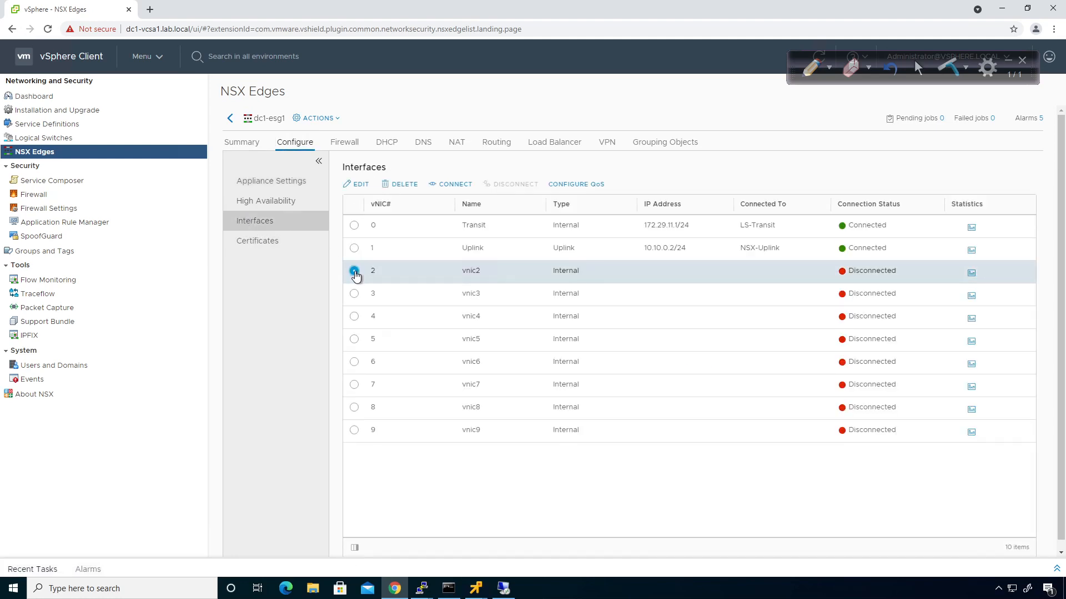
left_click(360, 185)
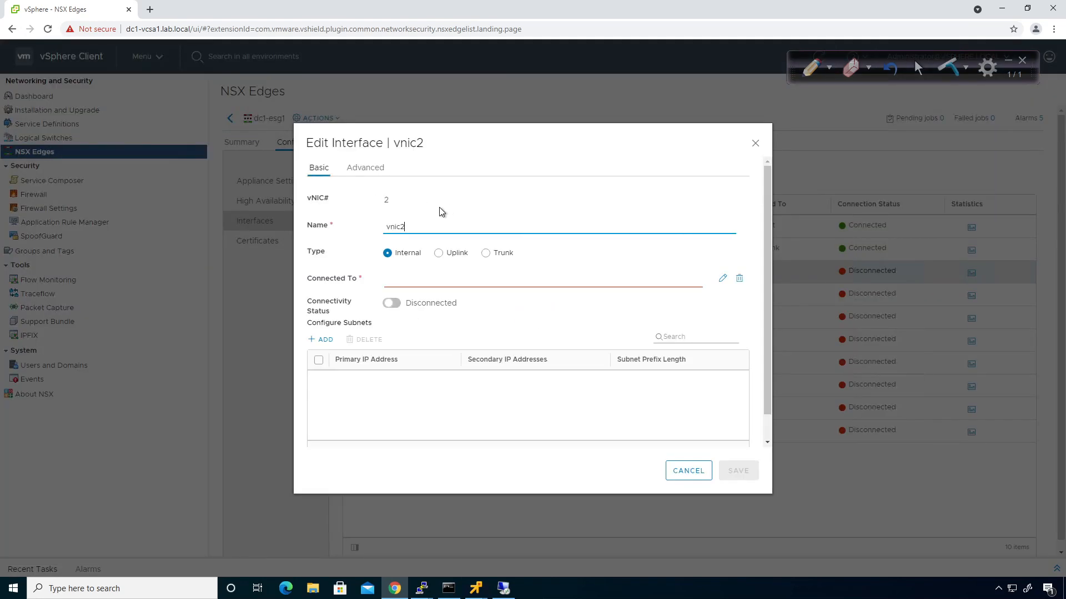
key("BackSpace")
key("BackSpace")
key("BackSpace")
key("BackSpace")
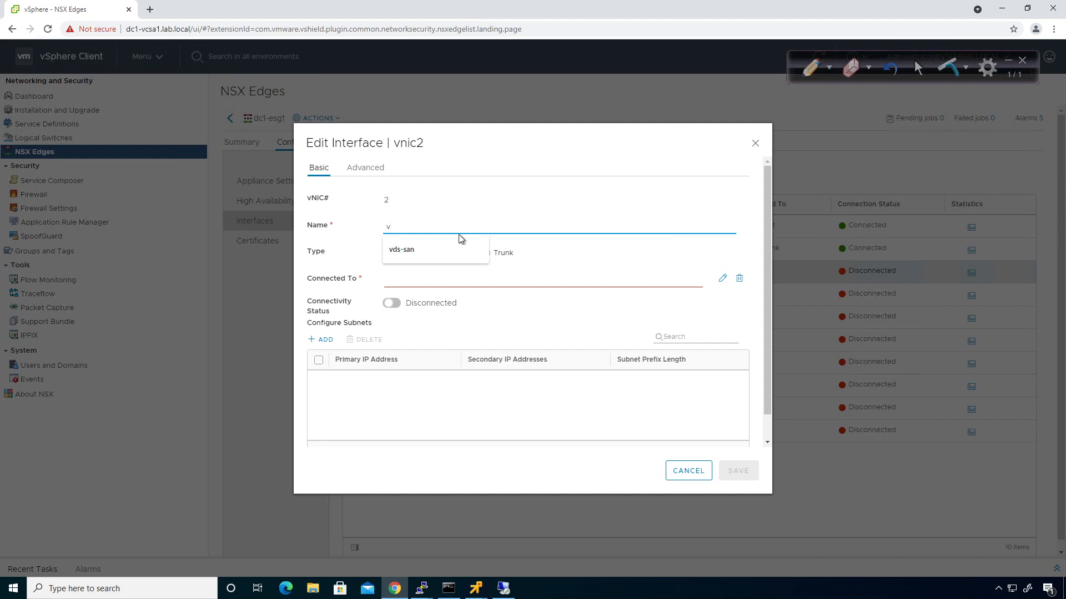
type("dc1-transit")
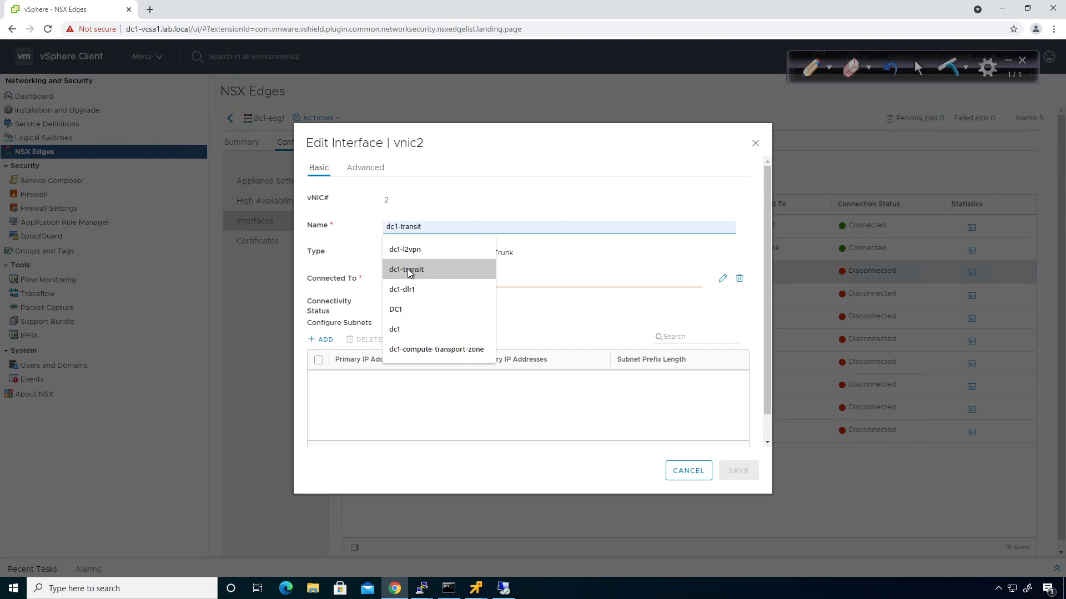
left_click(438, 269)
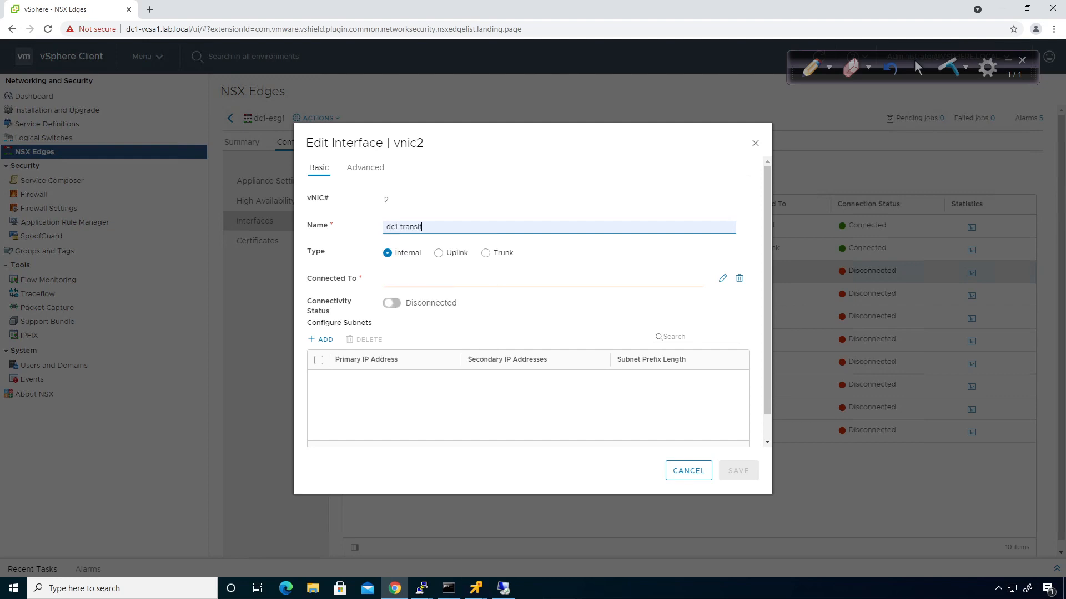
Connect vnic2 to the dc1-transit network, add subnet 172.29.12.1/24, and save
left_click(722, 279)
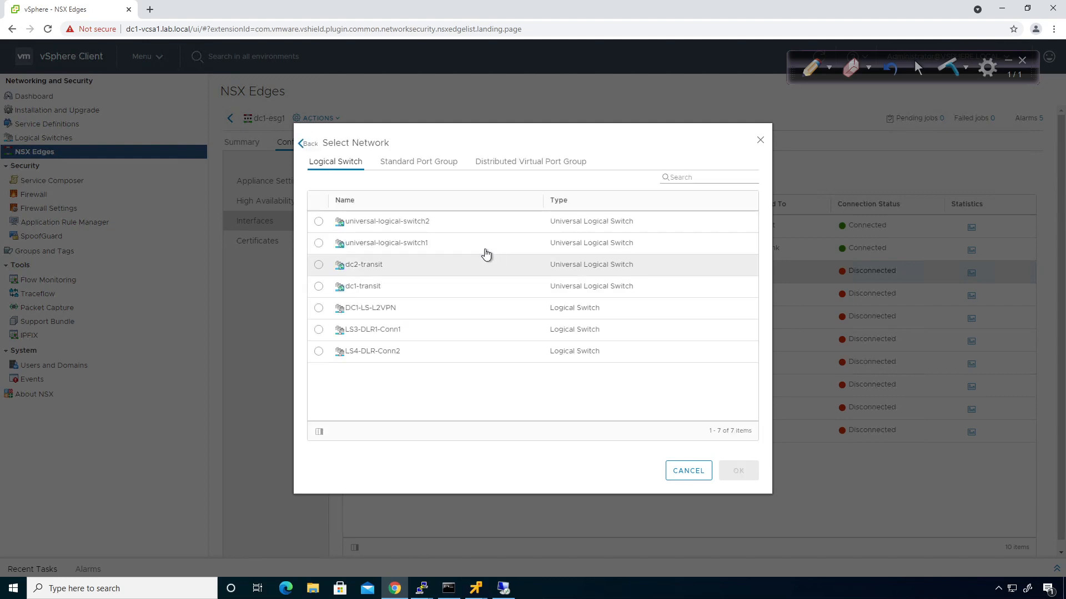
left_click(318, 287)
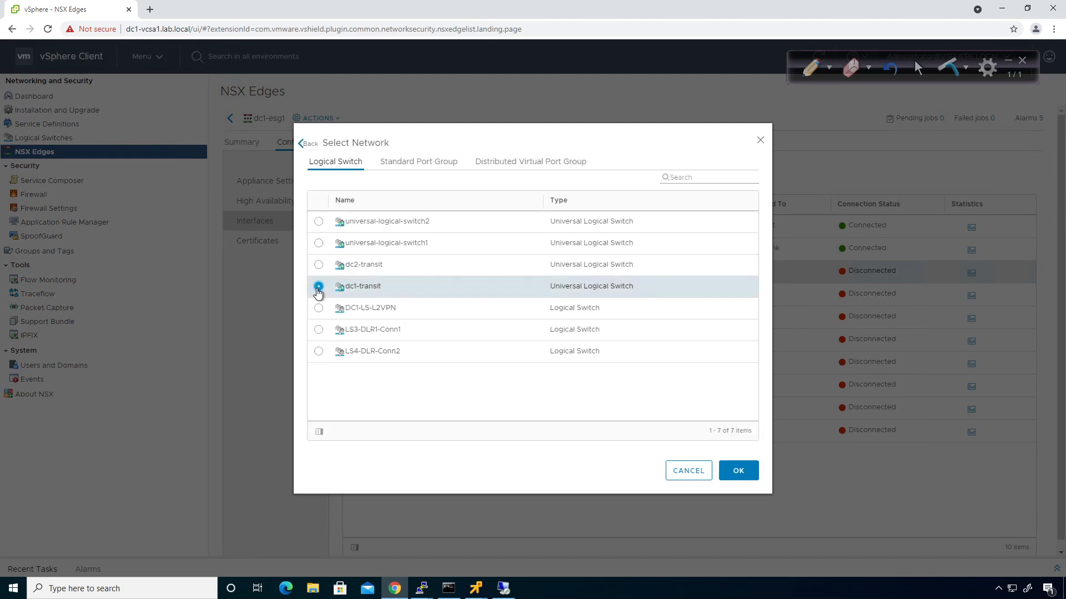
left_click(734, 472)
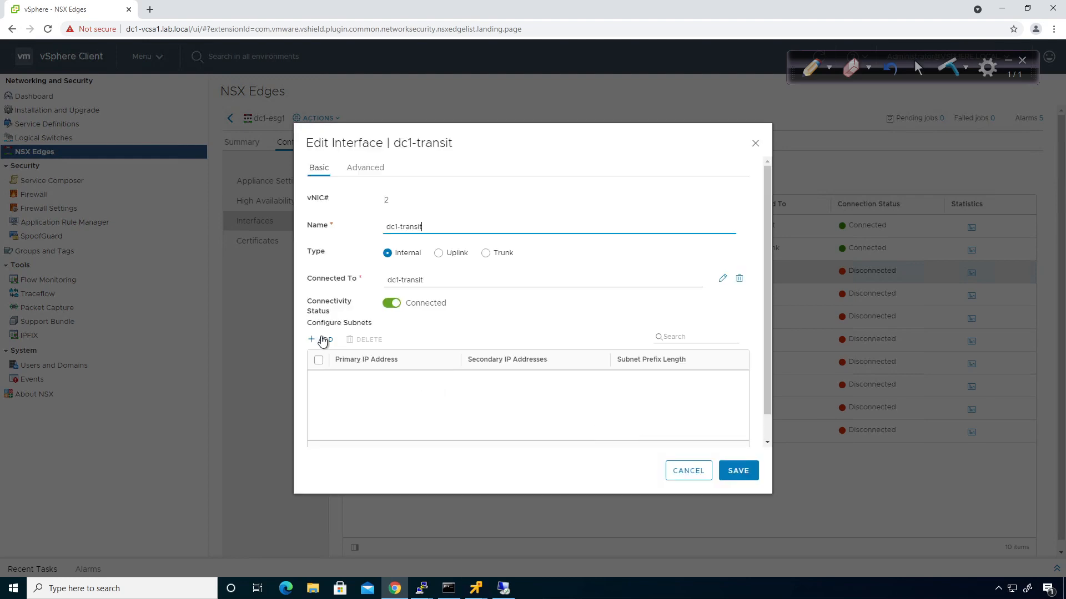
left_click(324, 340)
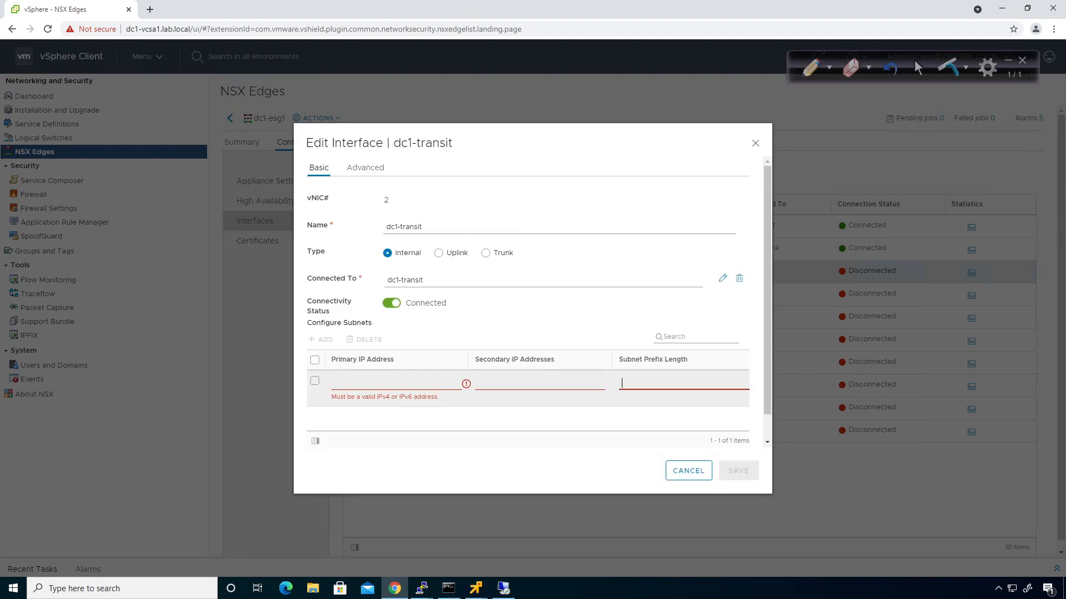
type("172")
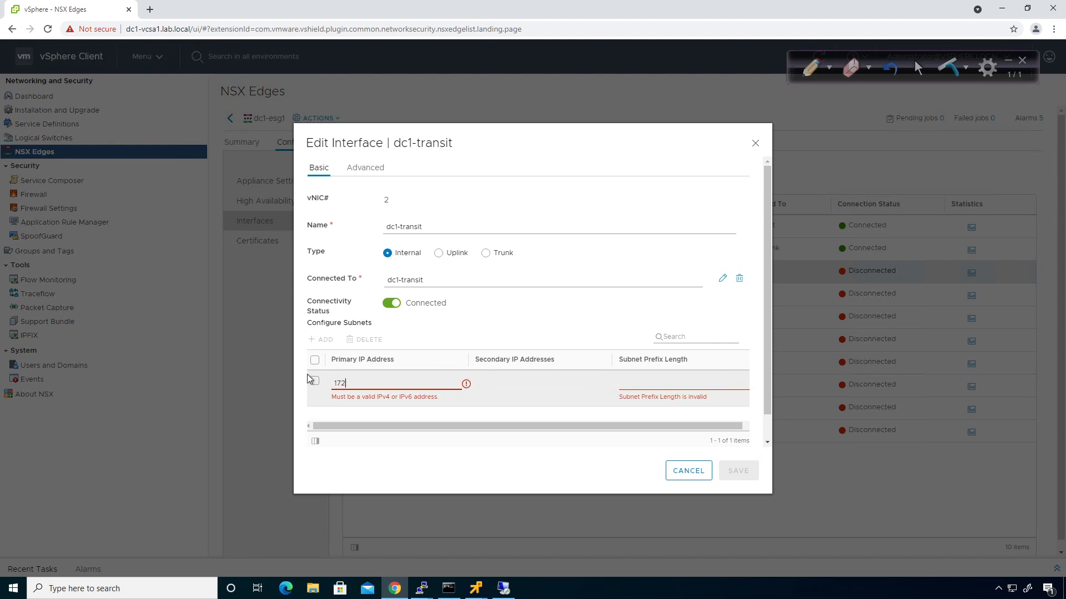
type(".29.12.1")
key("Tab")
type("24")
key("Tab")
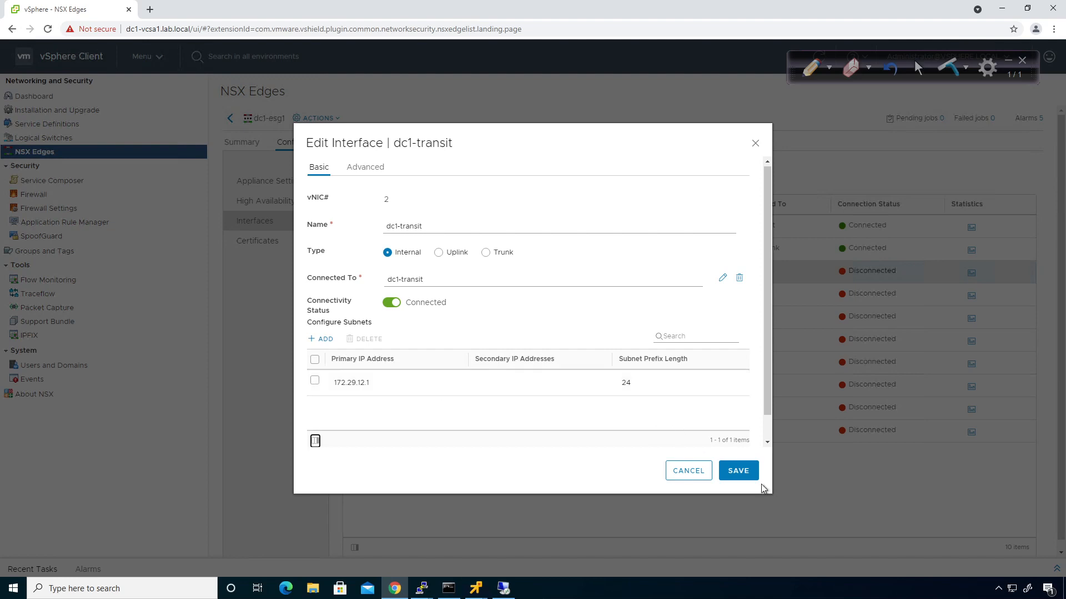
left_click(738, 471)
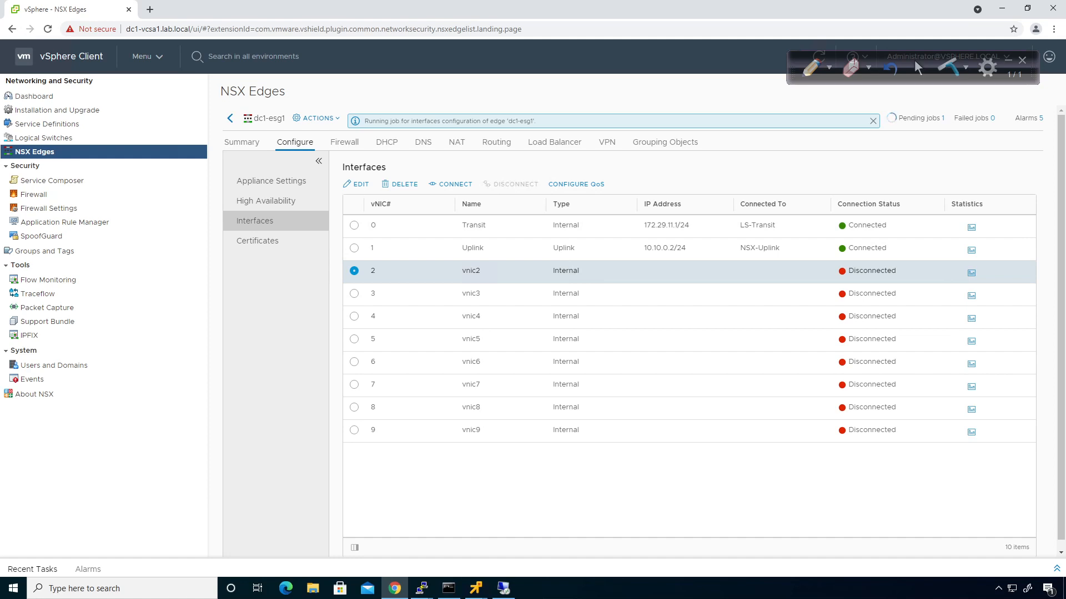
left_click(230, 118)
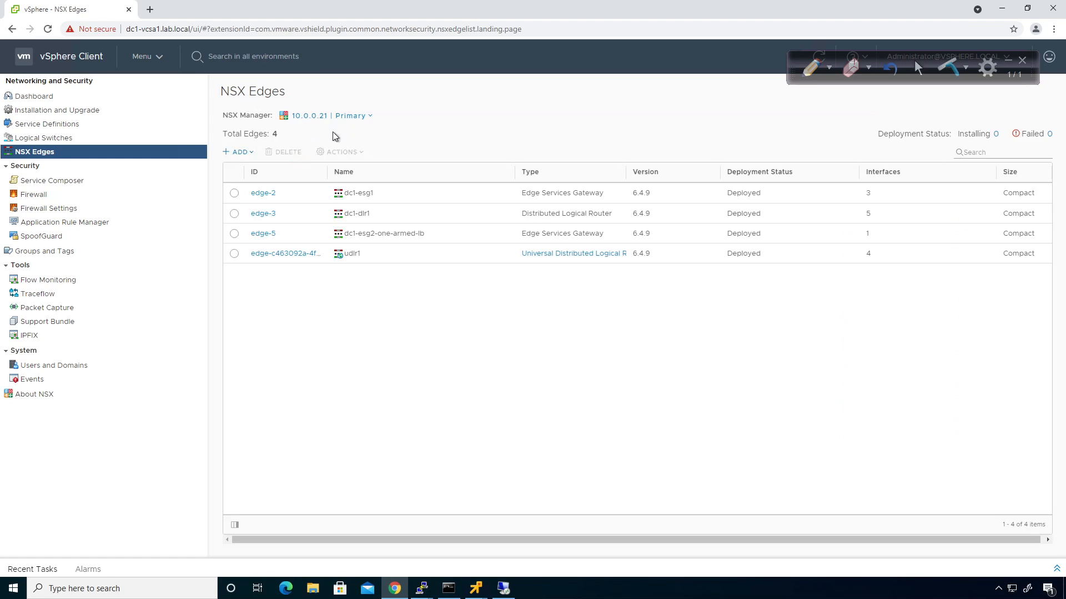
Switch to secondary NSX manager 10.0.0.31 and edit dc2-esg1's vnic2 interface
left_click(349, 116)
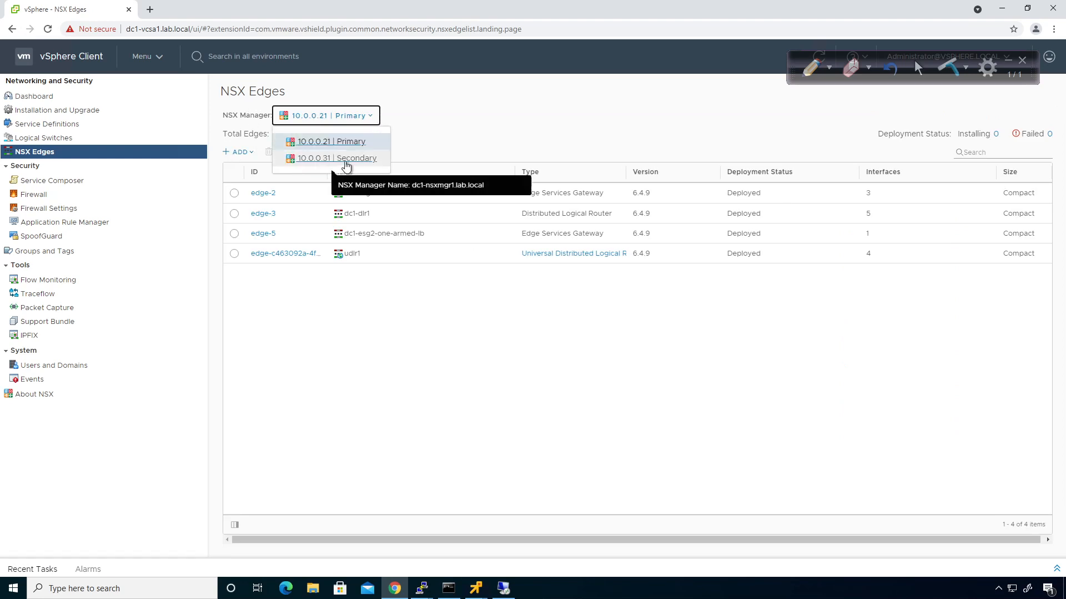
left_click(344, 161)
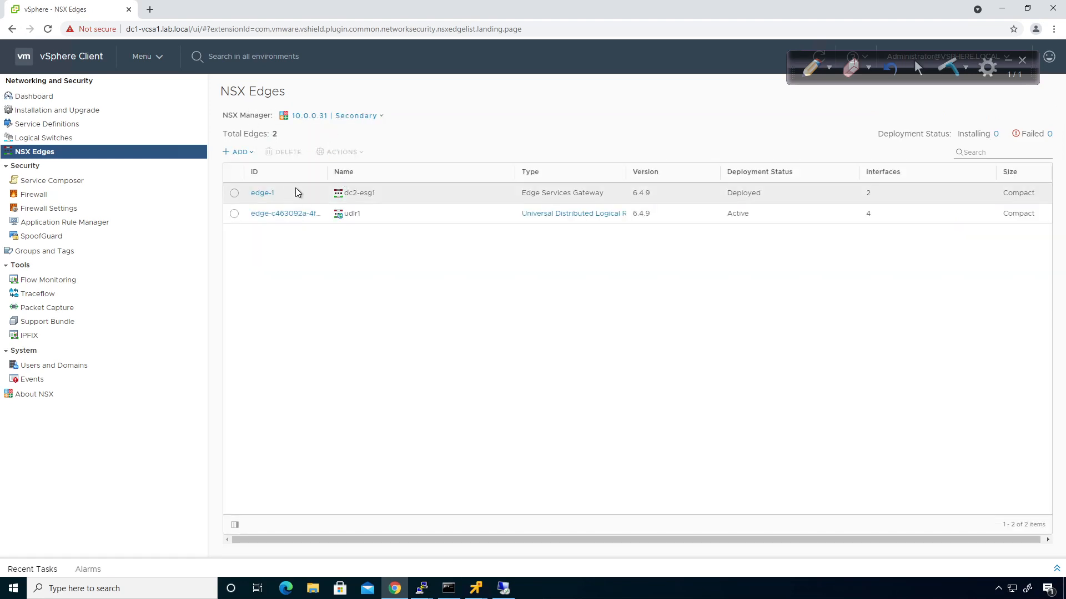
left_click(264, 195)
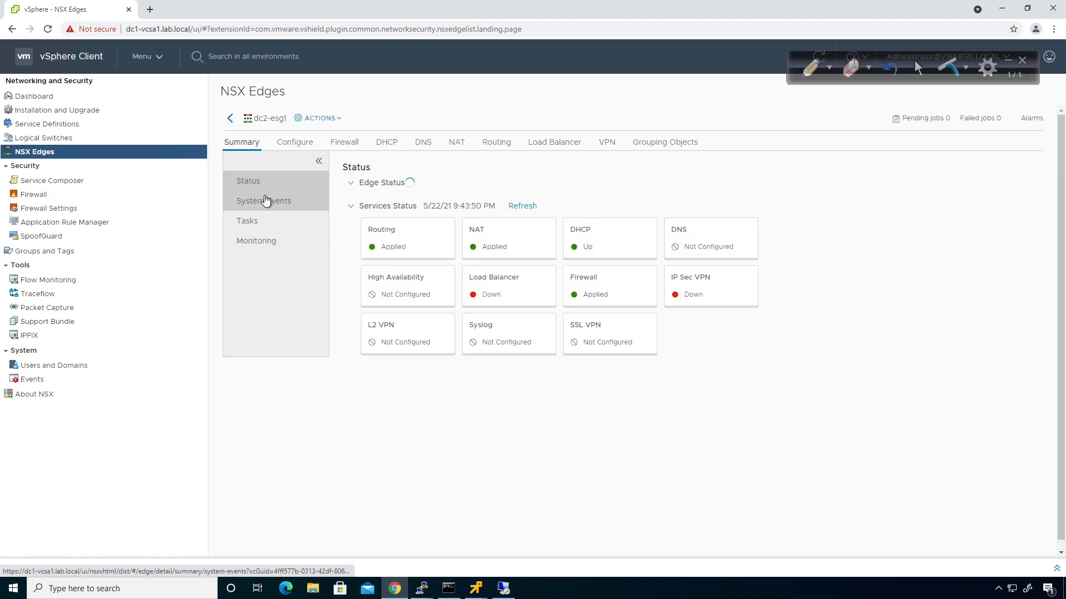
left_click(301, 146)
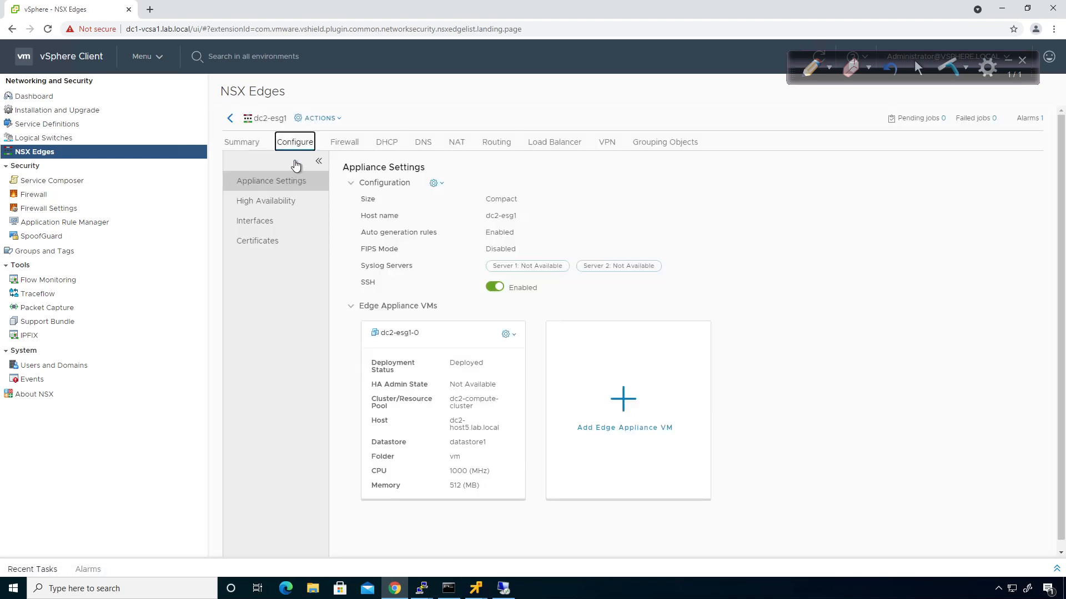
left_click(239, 222)
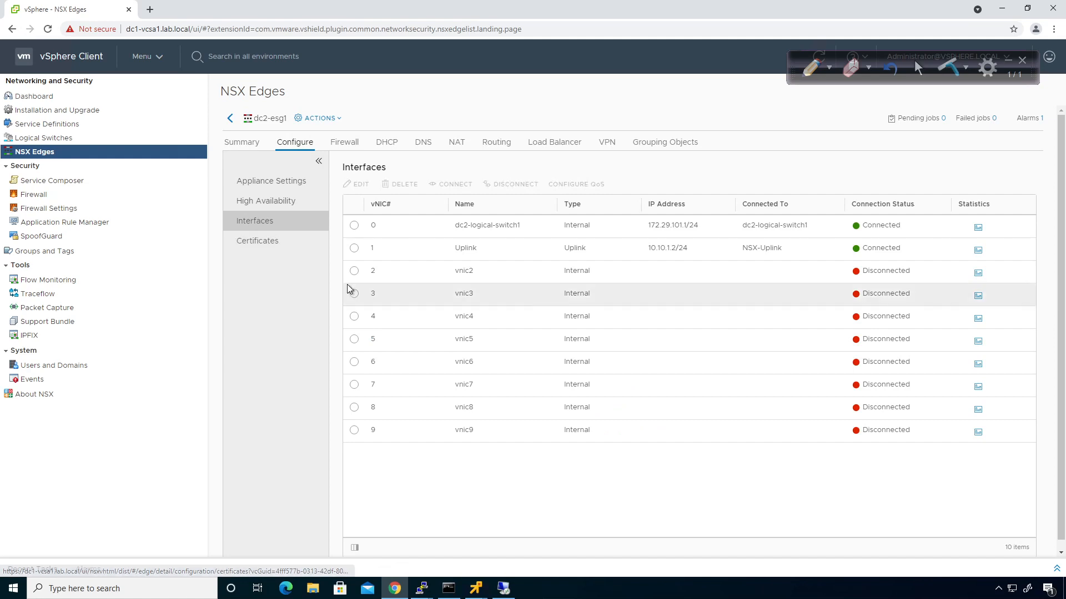
left_click(354, 272)
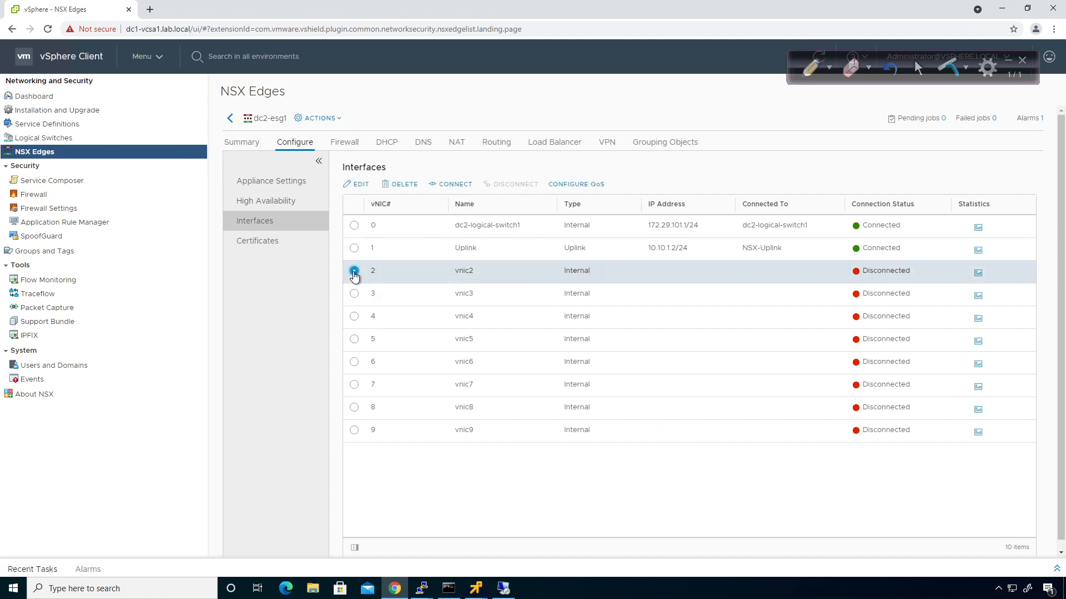
left_click(361, 185)
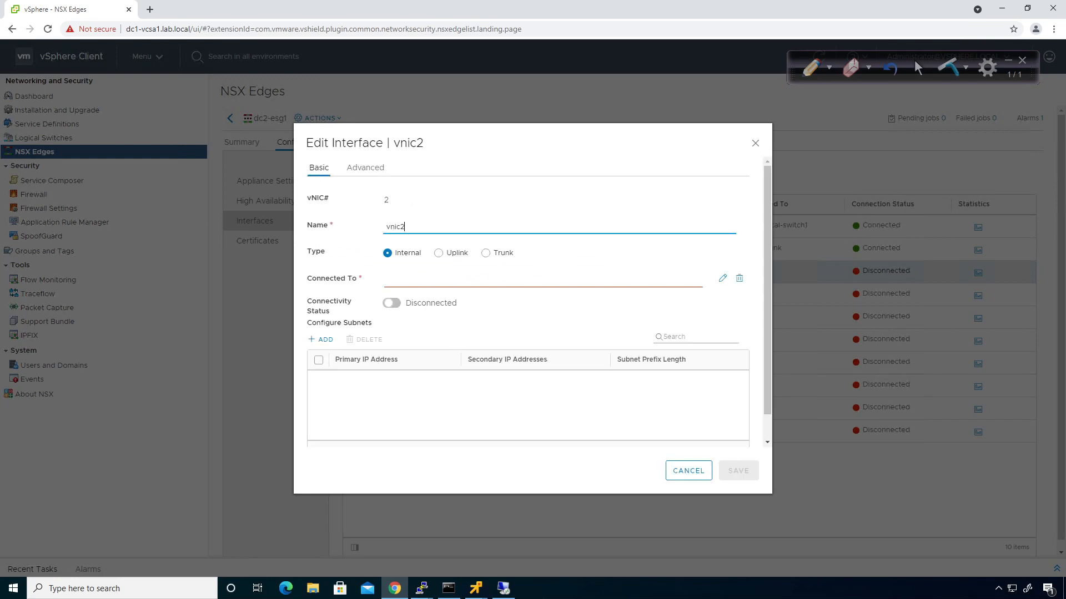
Rename vnic2 to dc2-transit and connect it to the dc2-transit logical switch
key("ctrl+a")
key("BackSpace")
type("dc2")
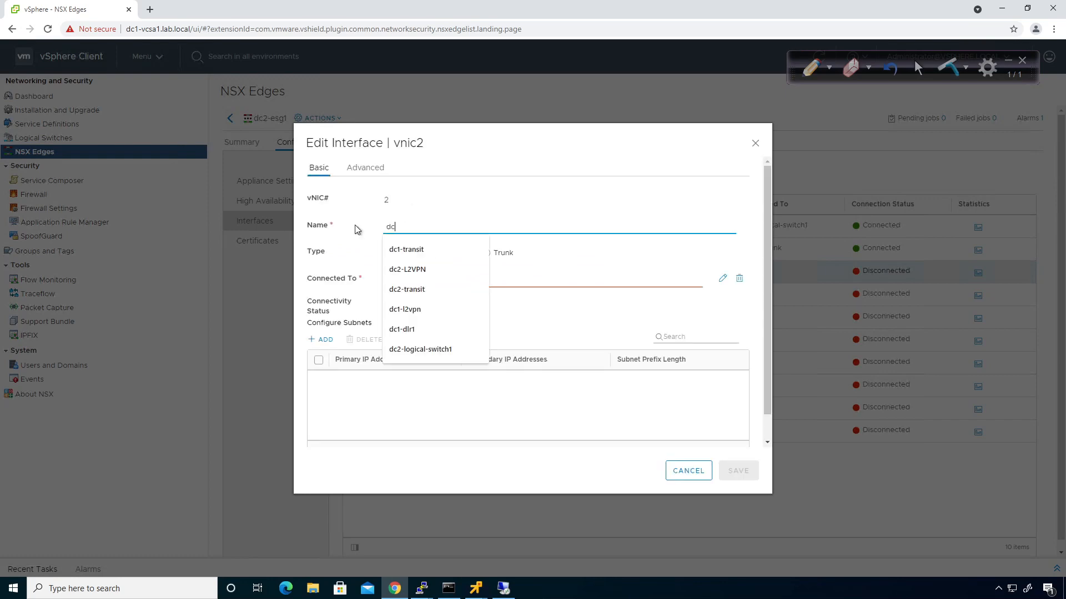
left_click(396, 270)
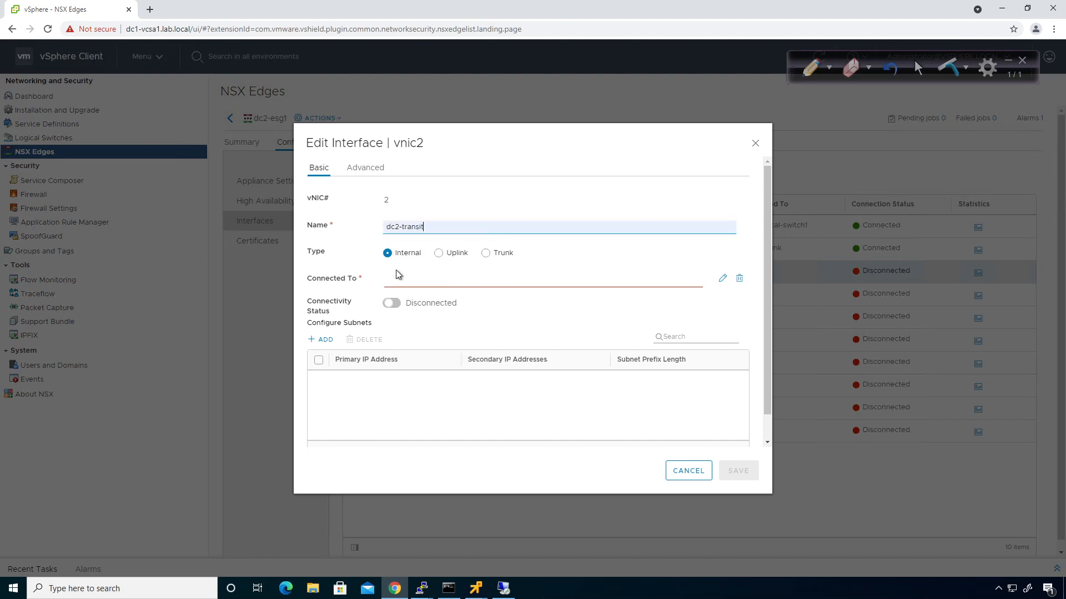
left_click(722, 278)
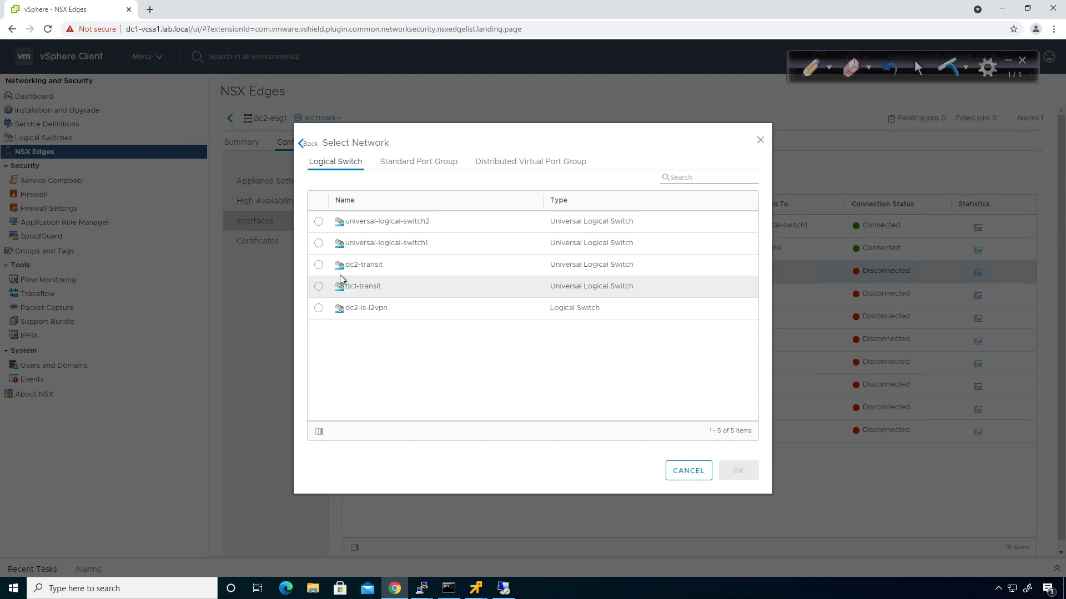
left_click(318, 269)
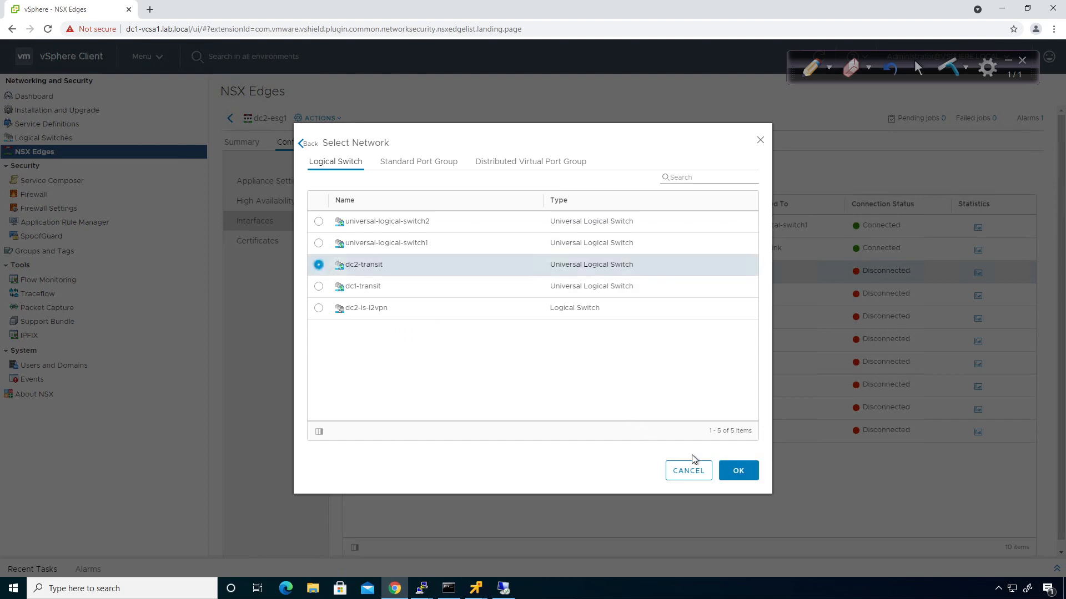
left_click(734, 471)
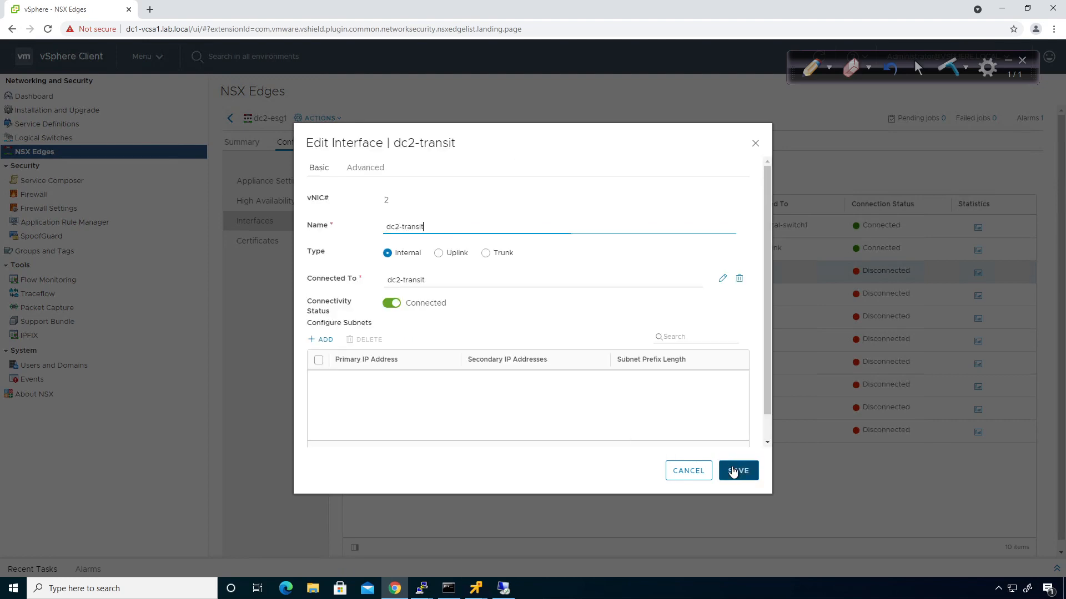
Add subnet 172.29.13.1/24 to the interface and save the changes
left_click(332, 340)
type("17")
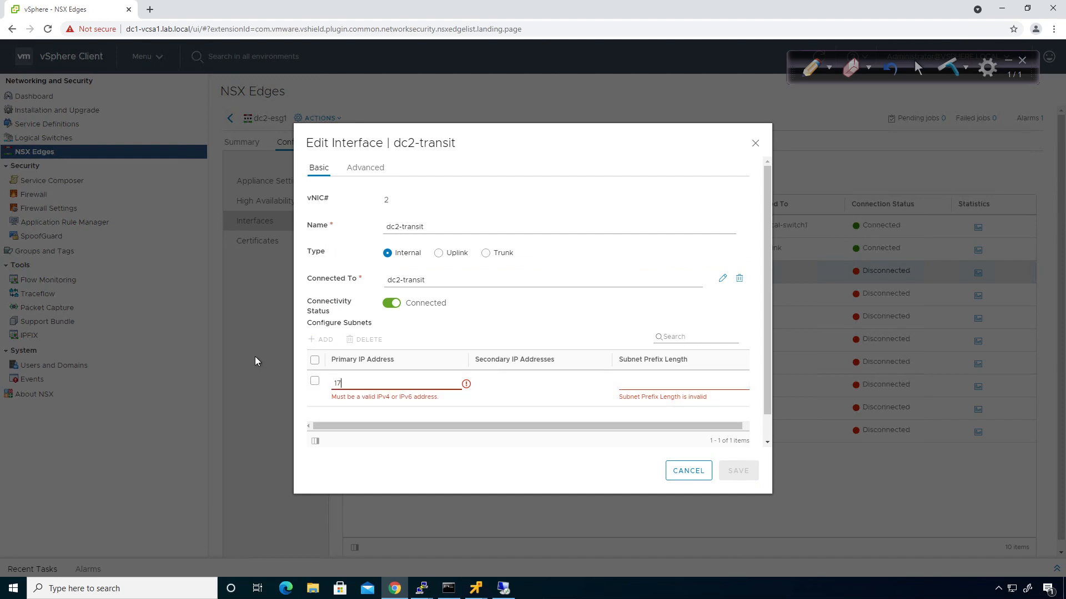
type("2.29.13.1")
key("Tab")
key("Tab")
type("24")
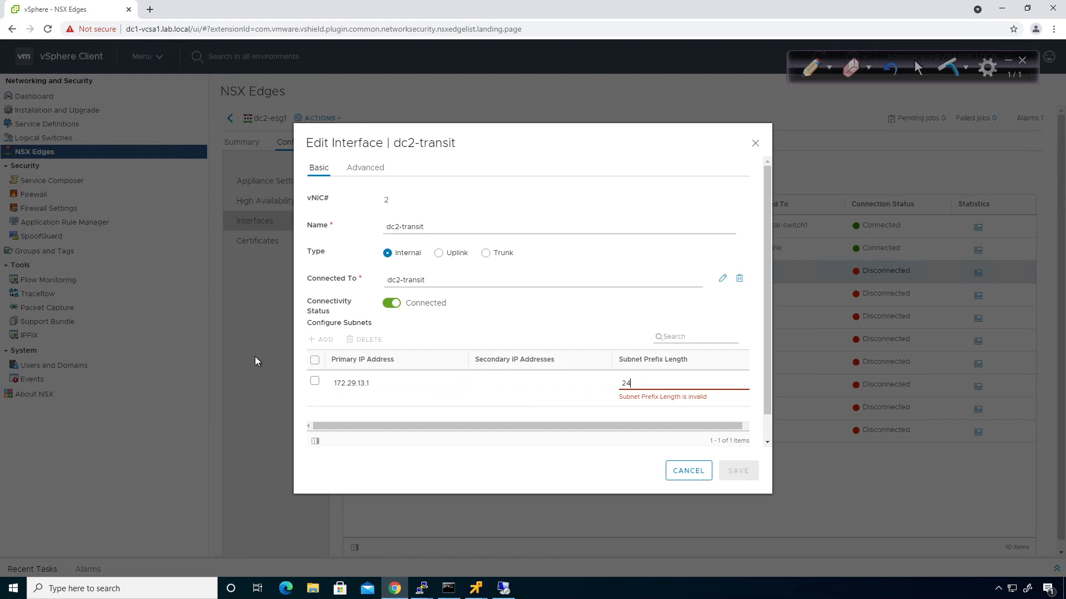
left_click(255, 356)
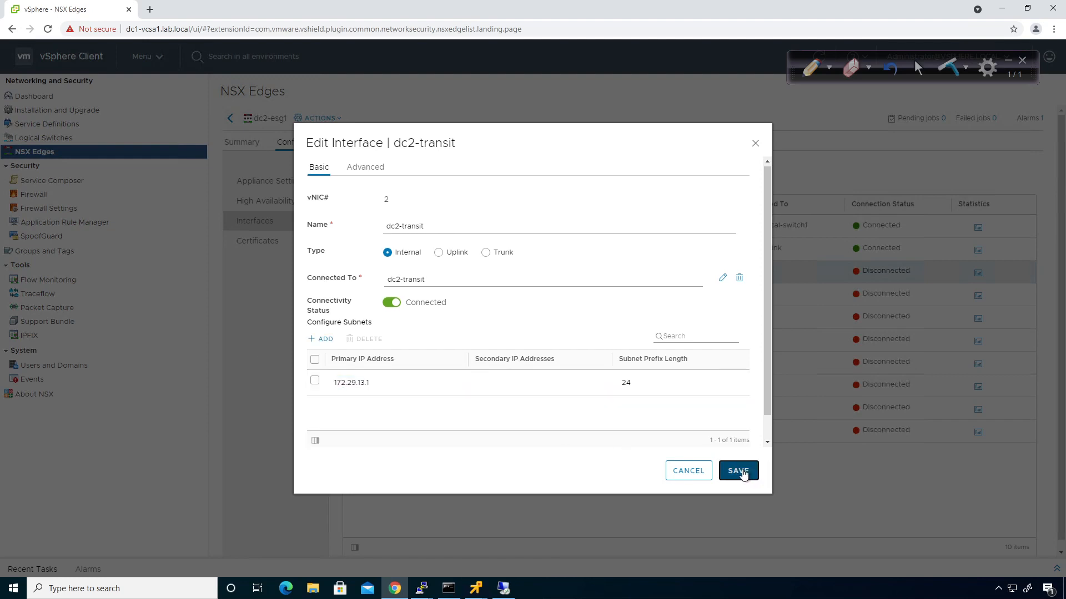
left_click(739, 470)
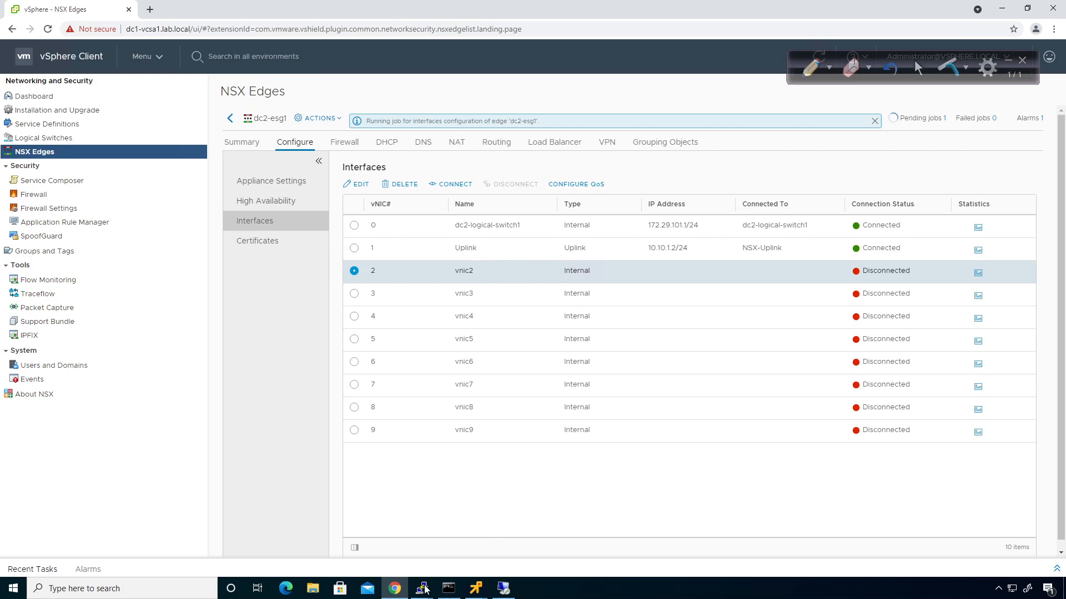
Run show interface on dc2-esg1 to confirm vNic_2 has address 172.29.13.1
mouse_move(421, 591)
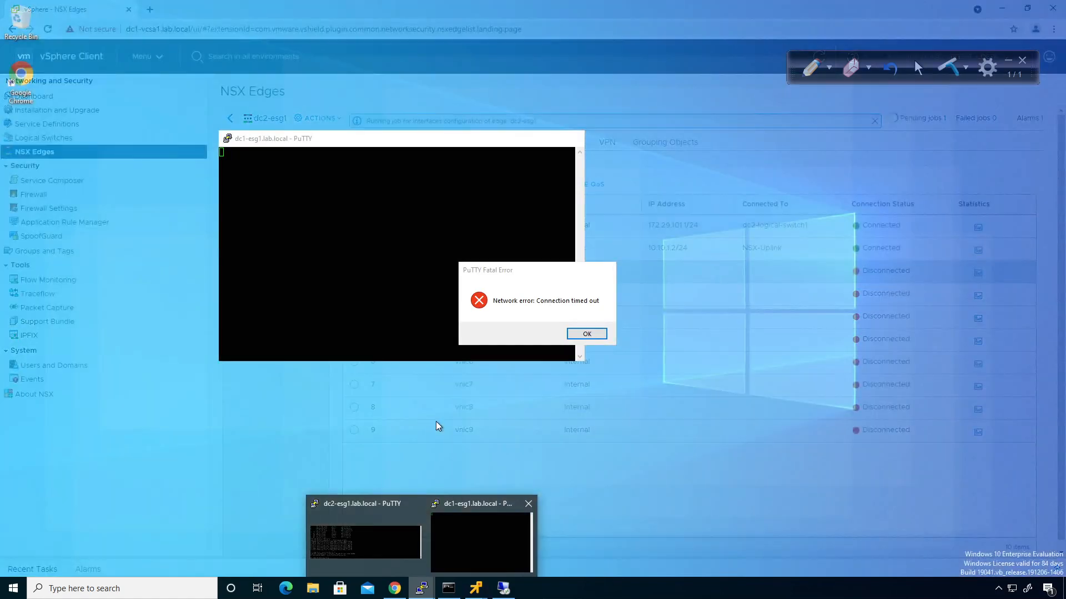
left_click(371, 531)
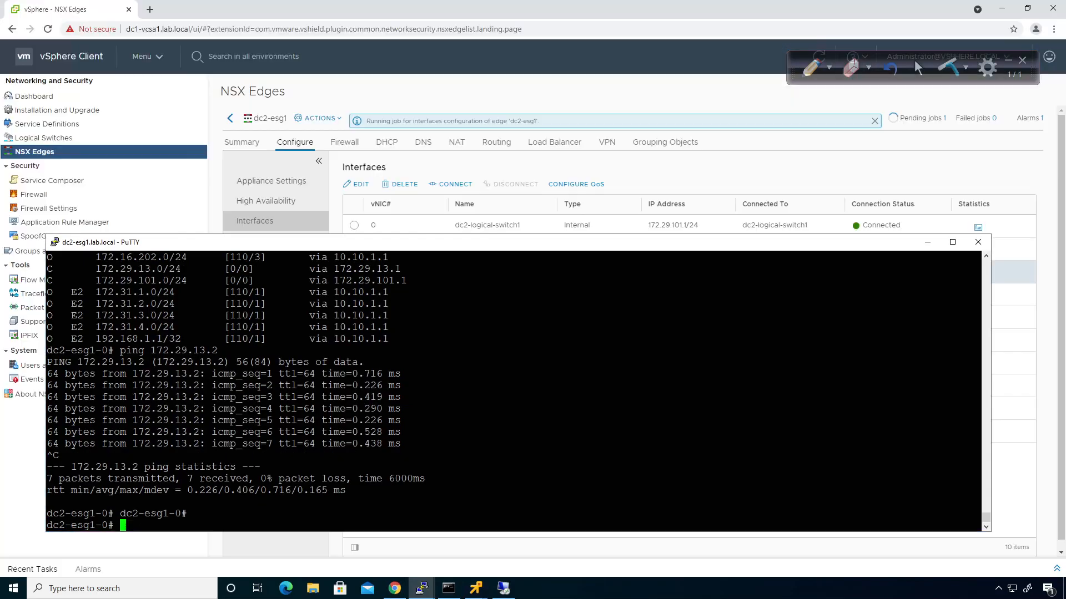
key("Return")
key("Return")
key("Return")
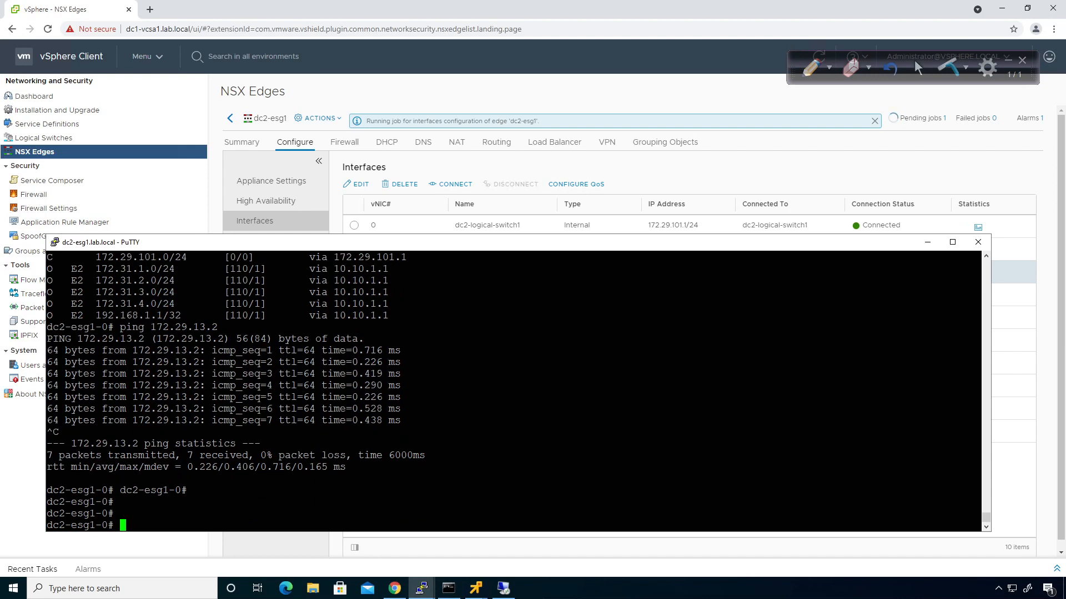
type("show interface")
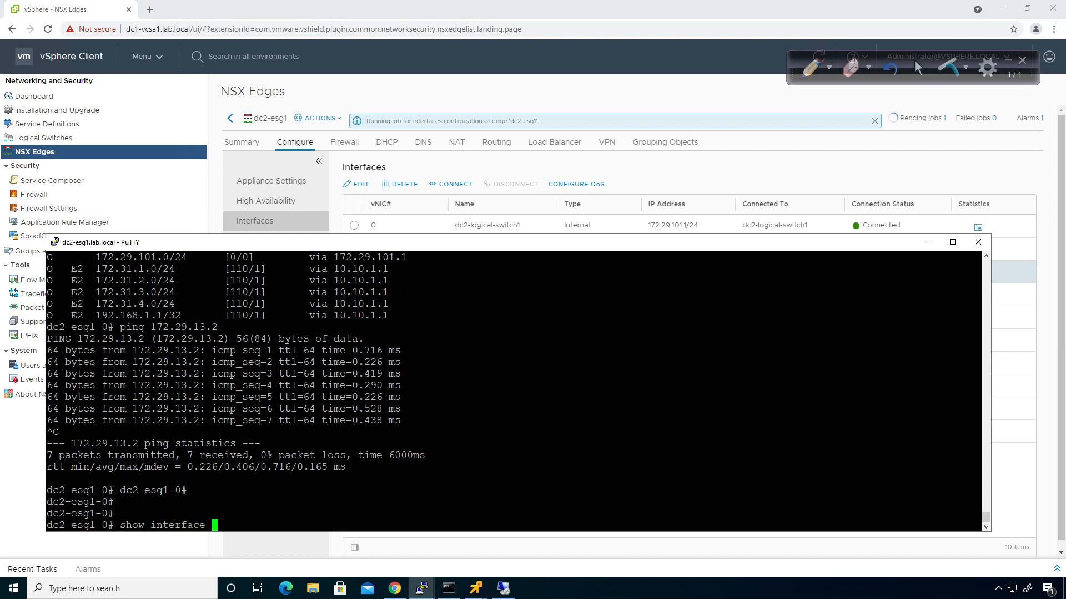
key("question")
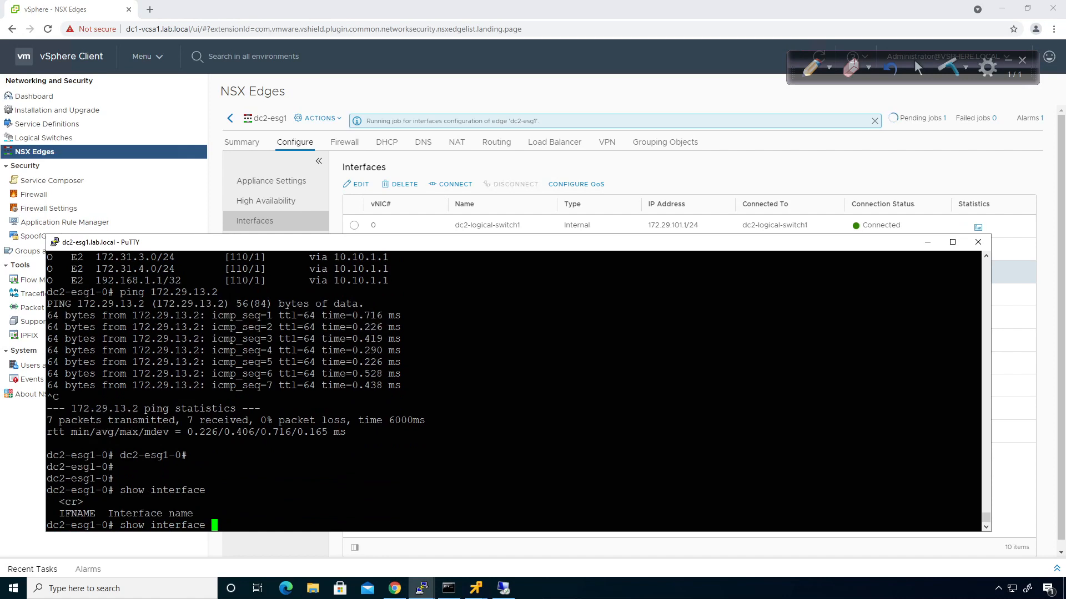
key("Return")
key("space")
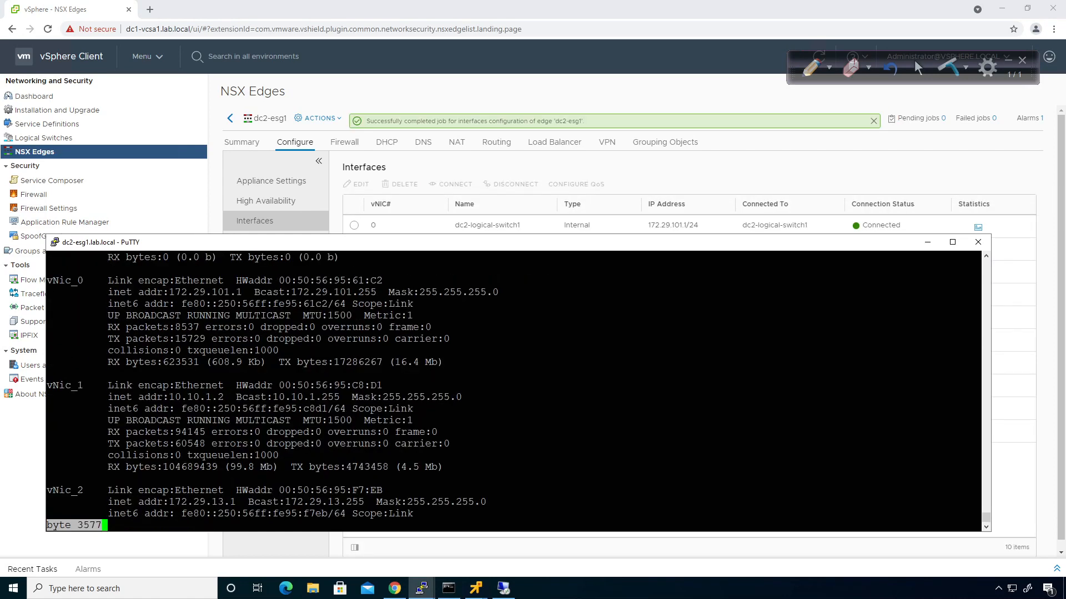
key("q")
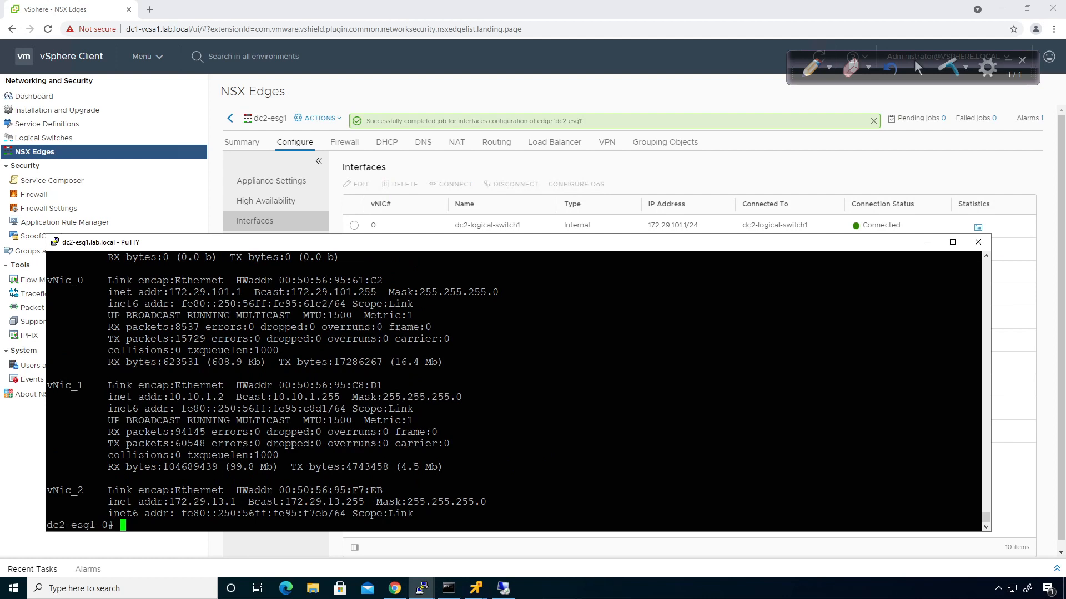
left_click_drag(169, 502, 236, 502)
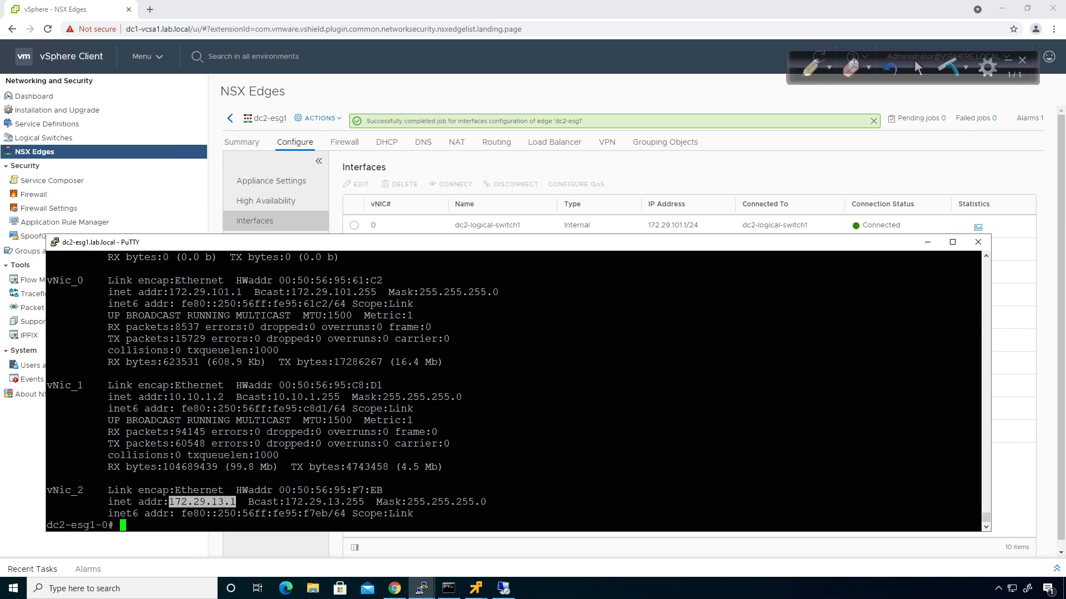
left_click(236, 503)
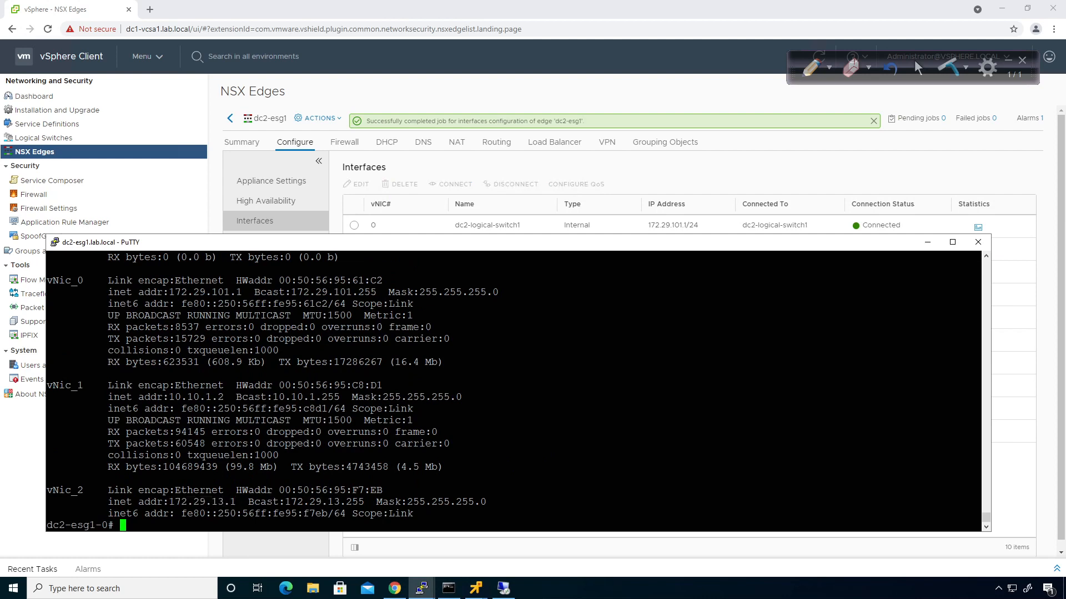
Ping 172.29.13.2 from dc2-esg1 and stop it to view the statistics
type("ping 172.29.13.2")
key("Return")
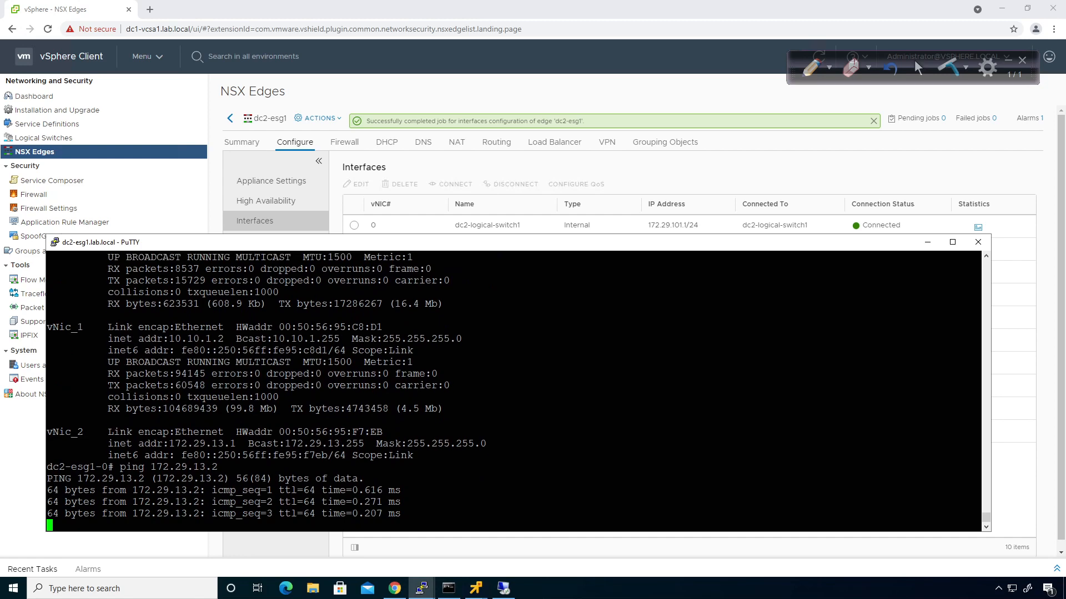
key("ctrl+c")
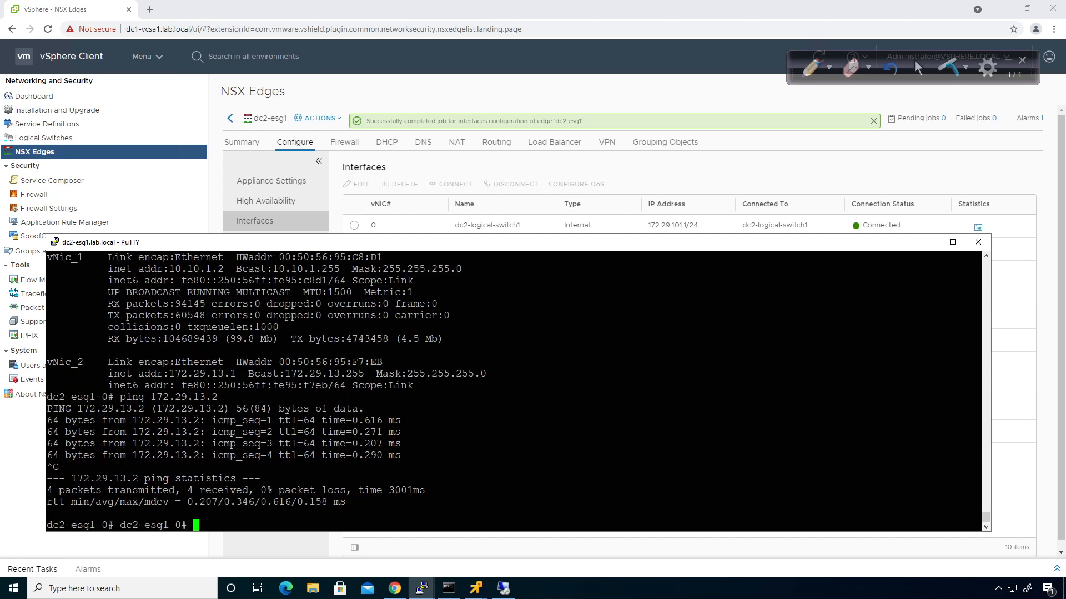
left_click(819, 165)
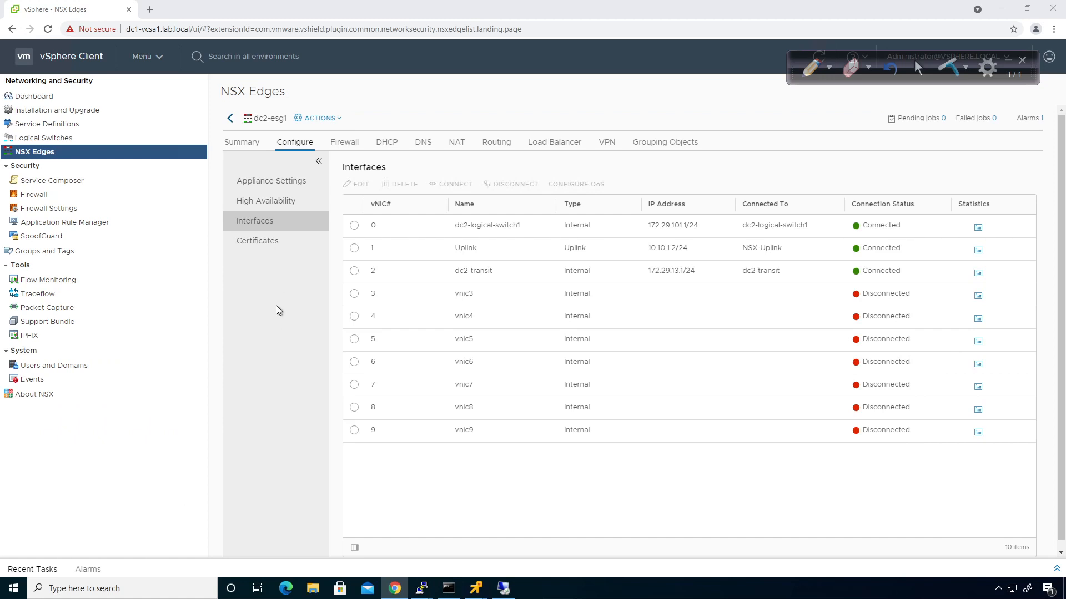
Switch to primary NSX manager 10.0.0.21 and open the udlr1 router's details
left_click(230, 118)
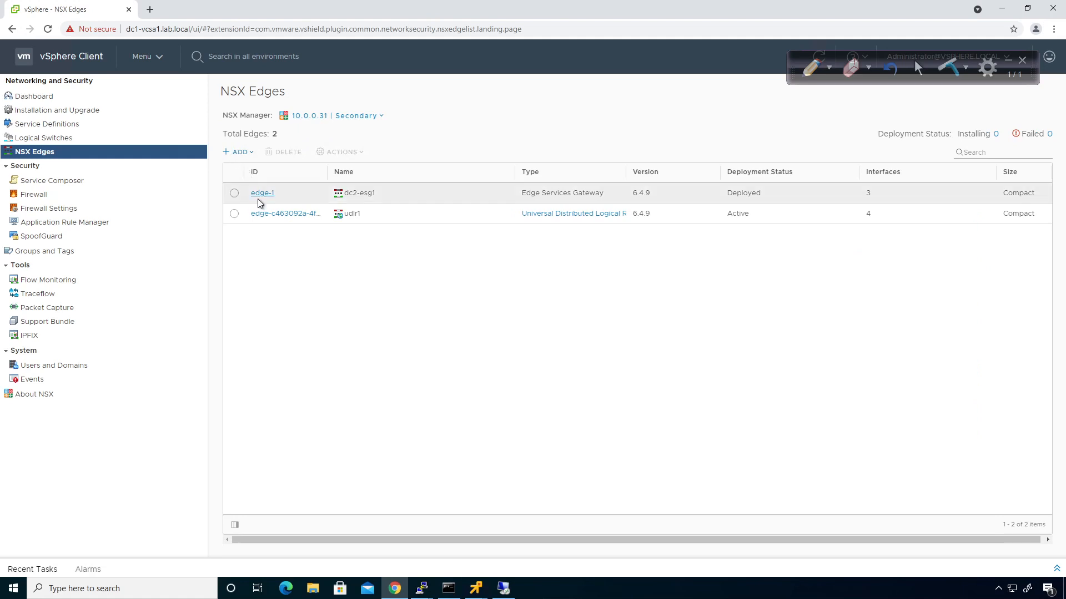
left_click(351, 117)
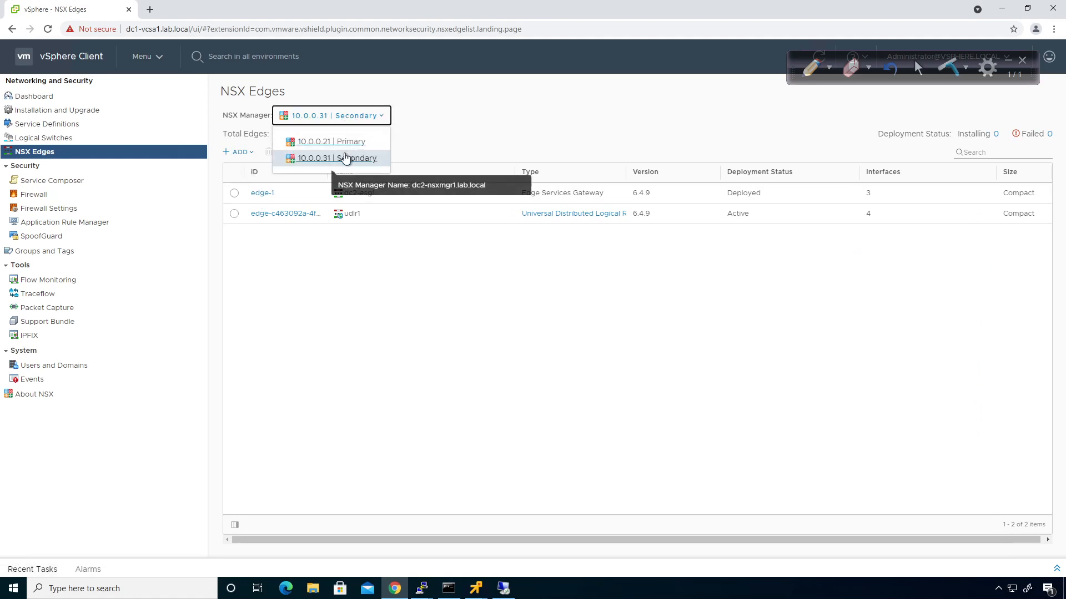
left_click(341, 137)
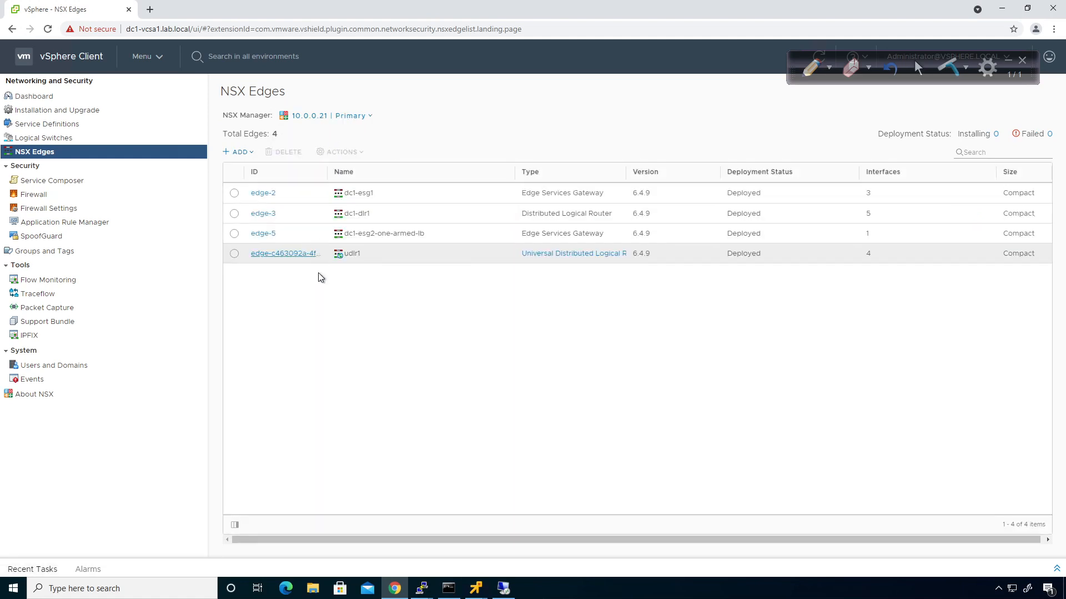
left_click(282, 255)
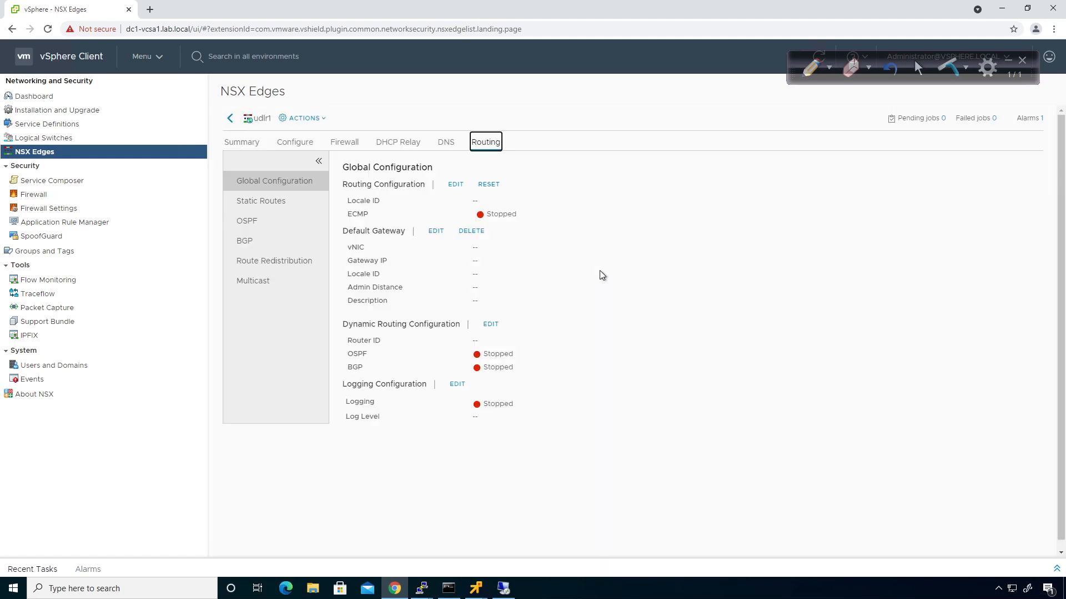
Give udlr1 the custom router ID 1.1.1.4, save, and publish
left_click(488, 324)
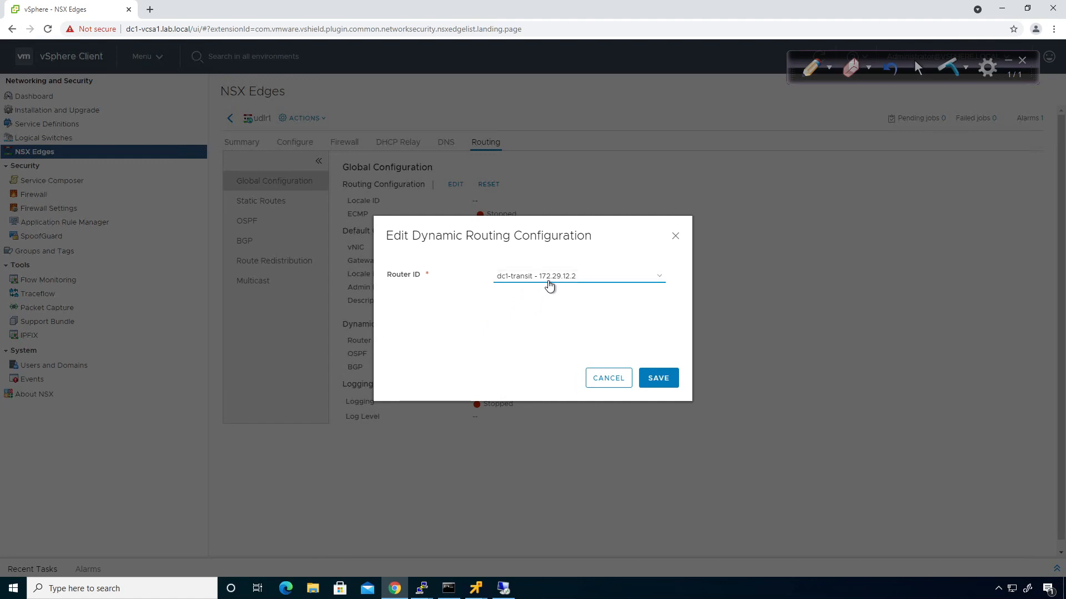
left_click(550, 277)
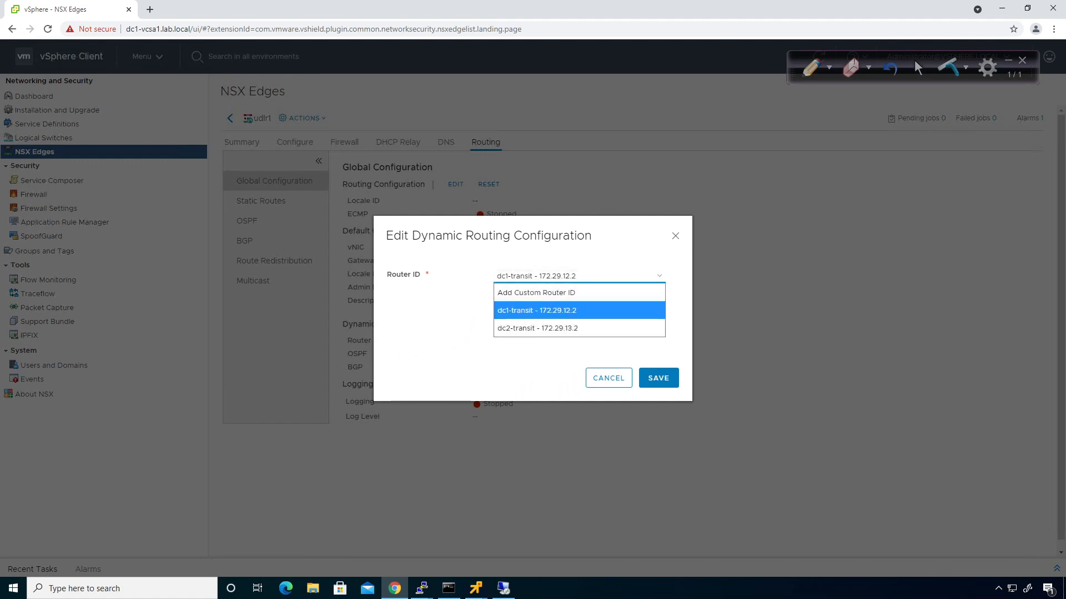
left_click(547, 294)
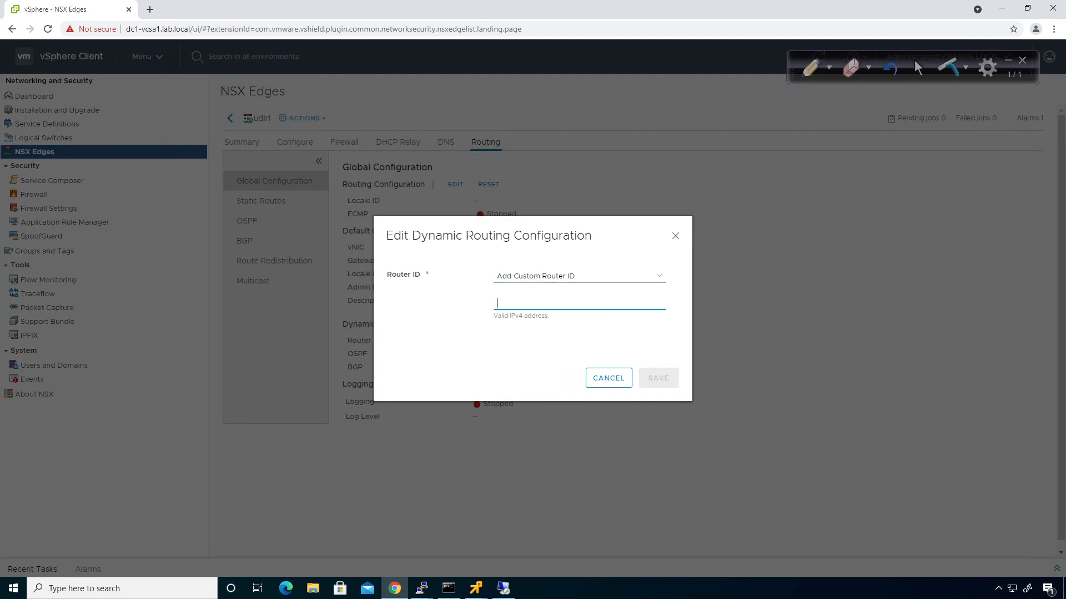
type("1.1.1.4")
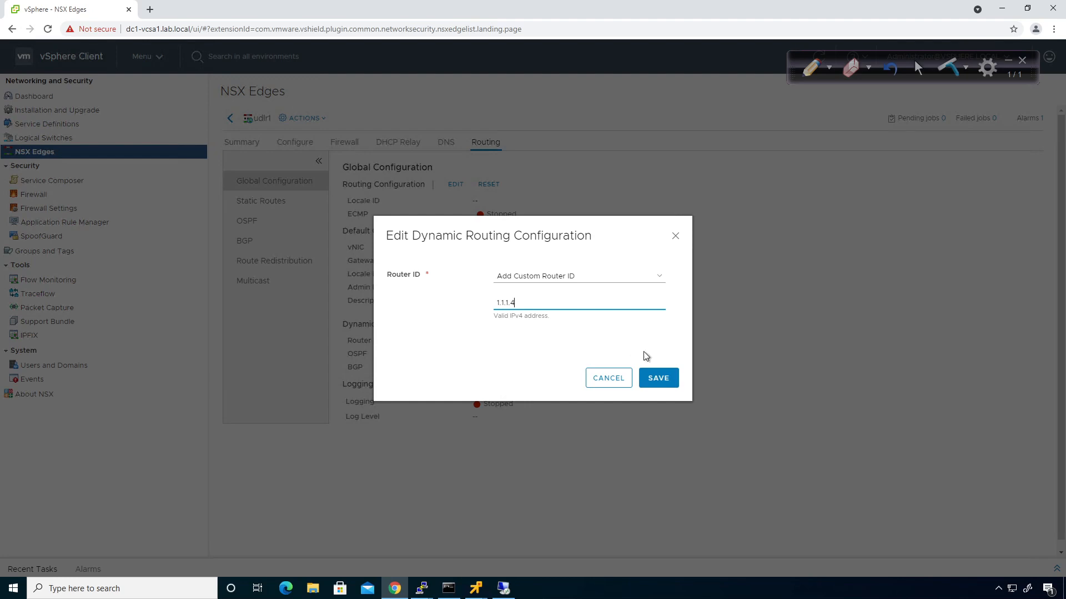
left_click(655, 377)
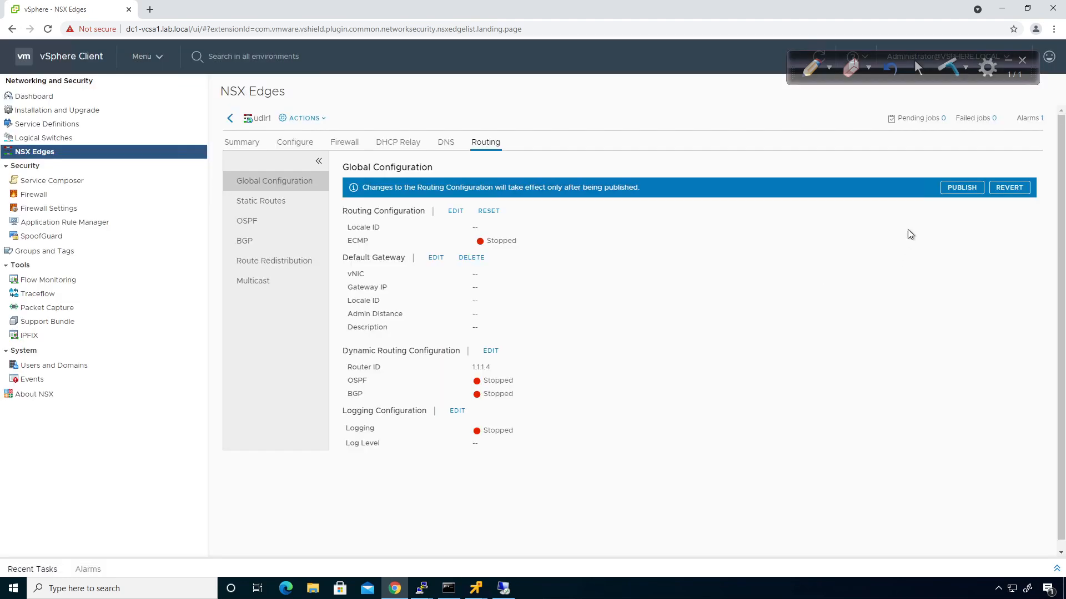
left_click(962, 188)
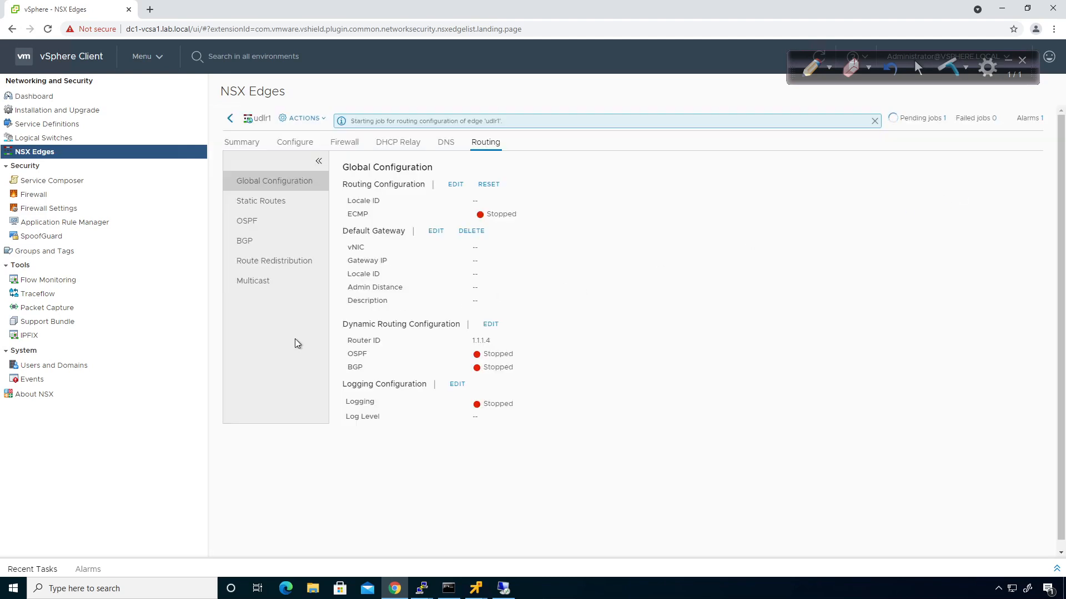
Enable OSPF on dc1-transit with protocol address 172.29.12.254, then save and publish
left_click(276, 223)
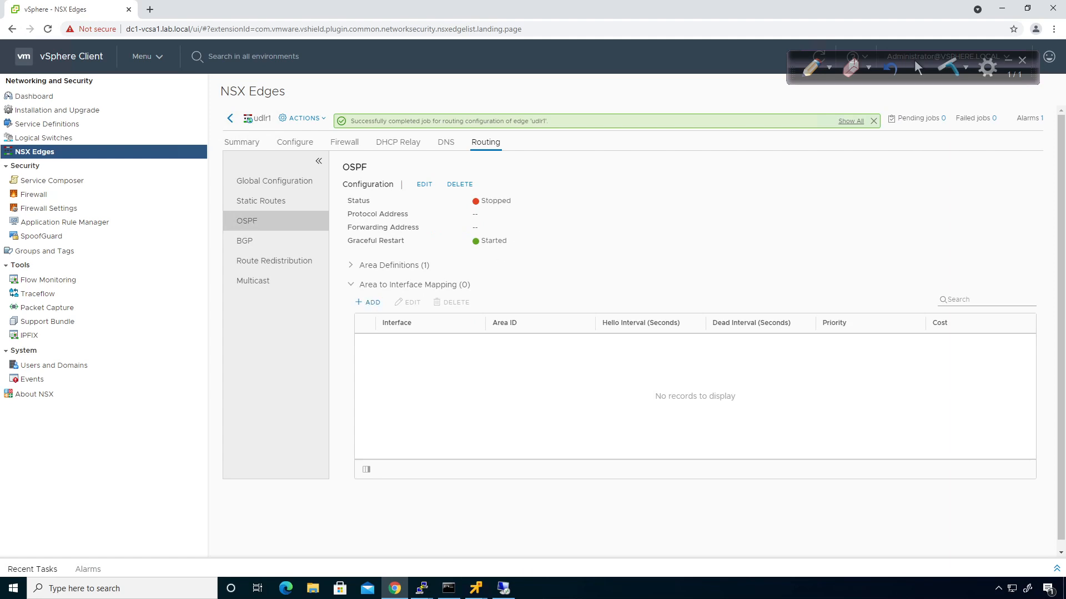
left_click(422, 186)
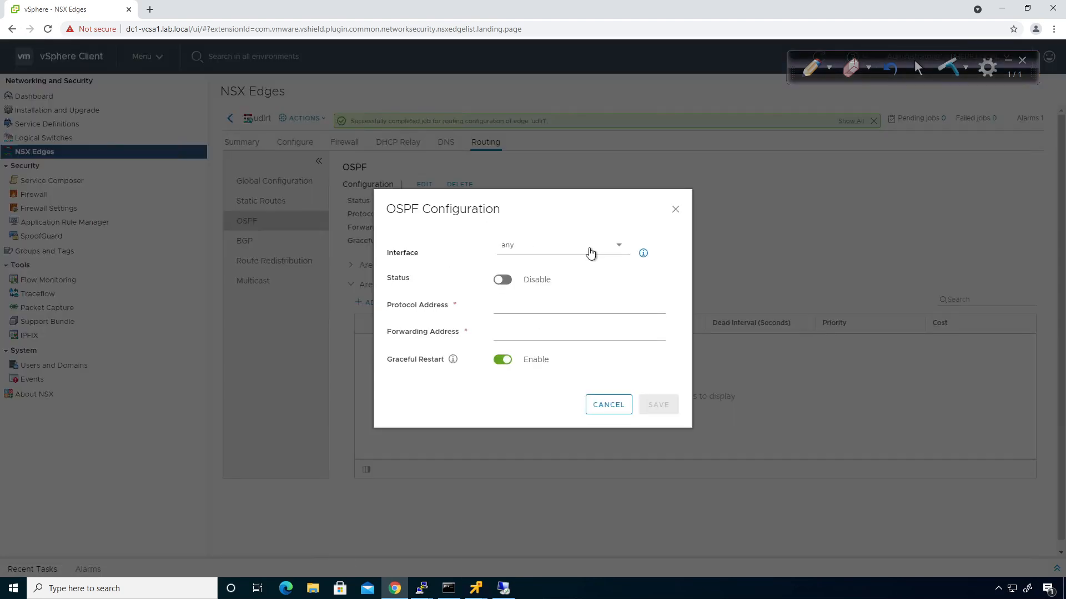
left_click(590, 253)
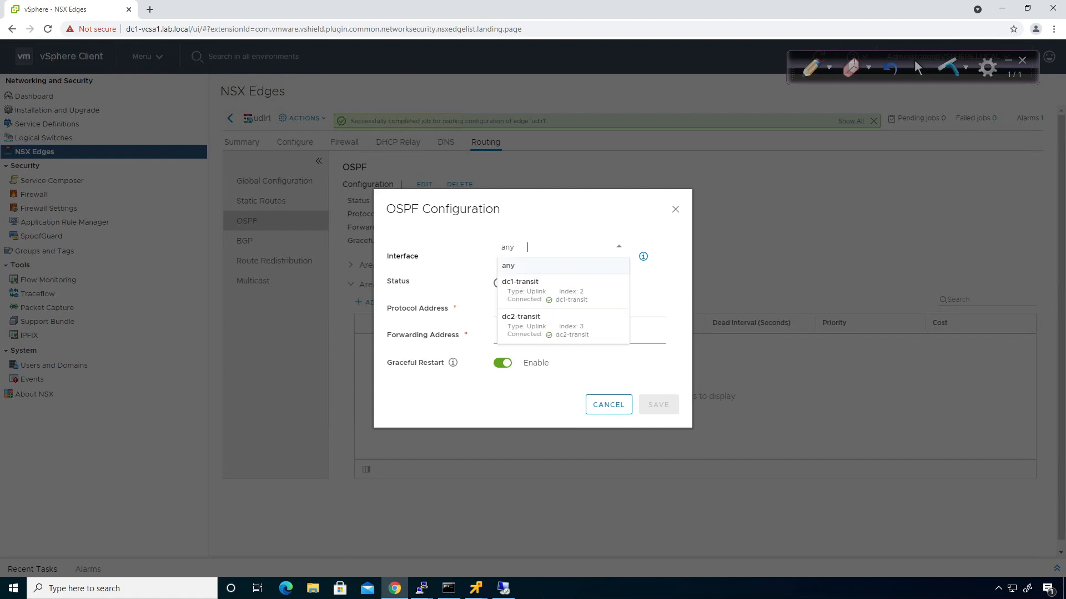
left_click(566, 293)
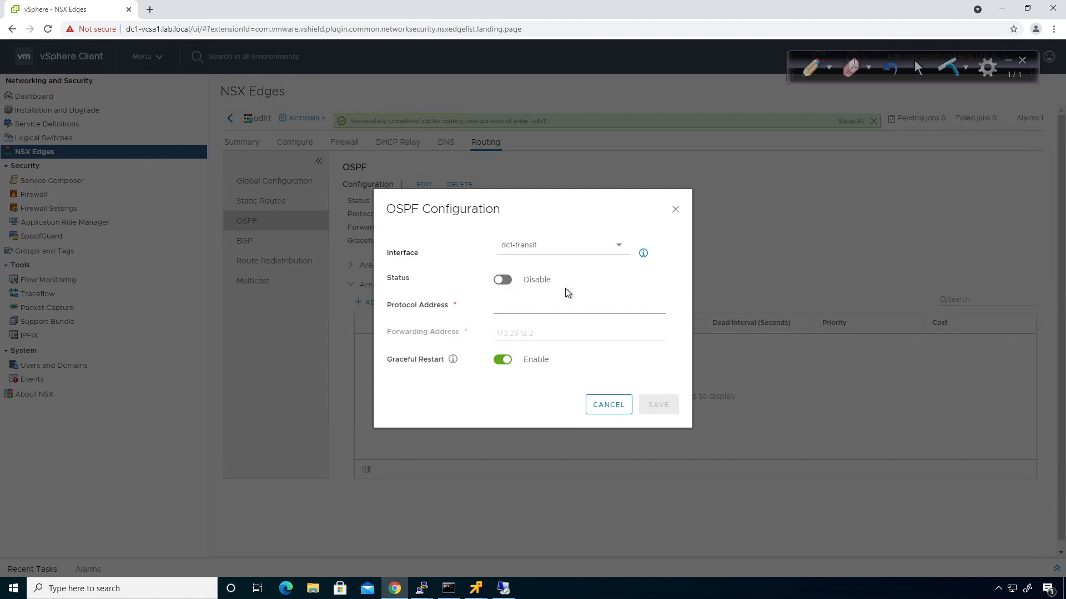
left_click(503, 281)
left_click(500, 303)
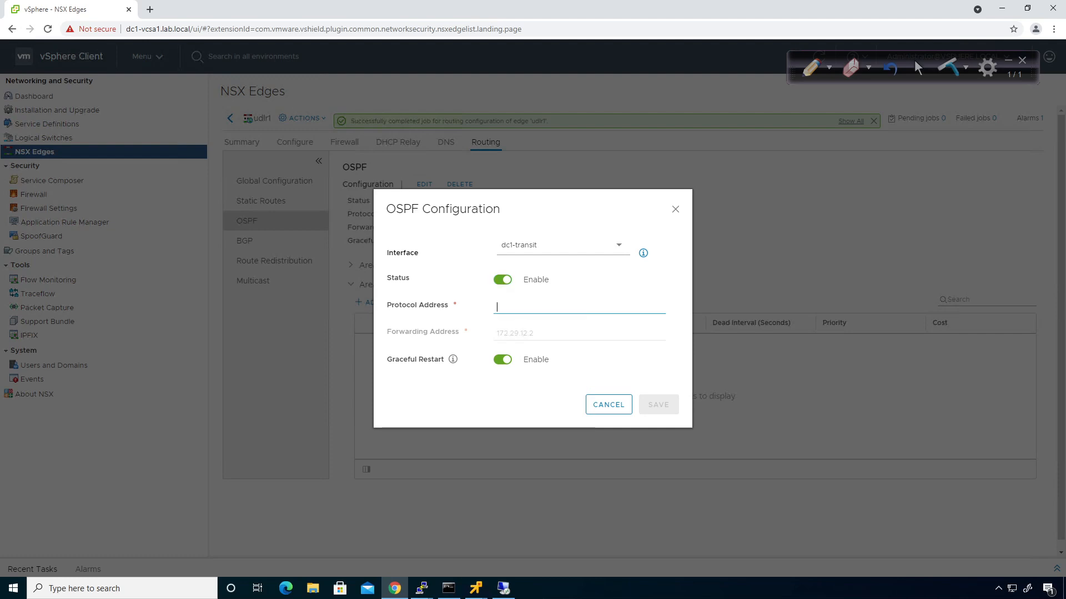
type("172.29.12.254")
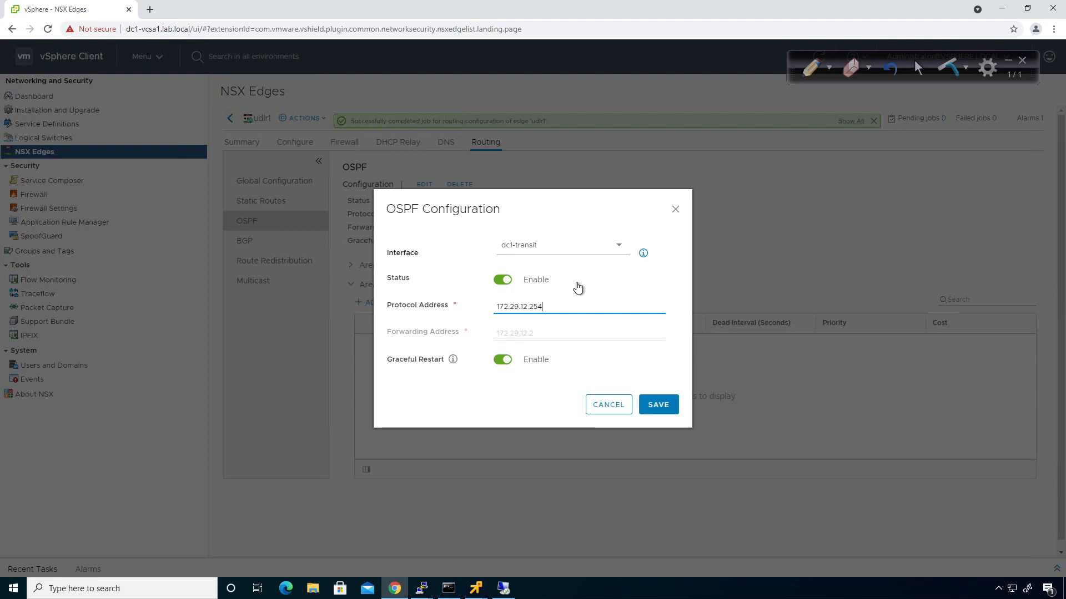
left_click(527, 379)
left_click(666, 404)
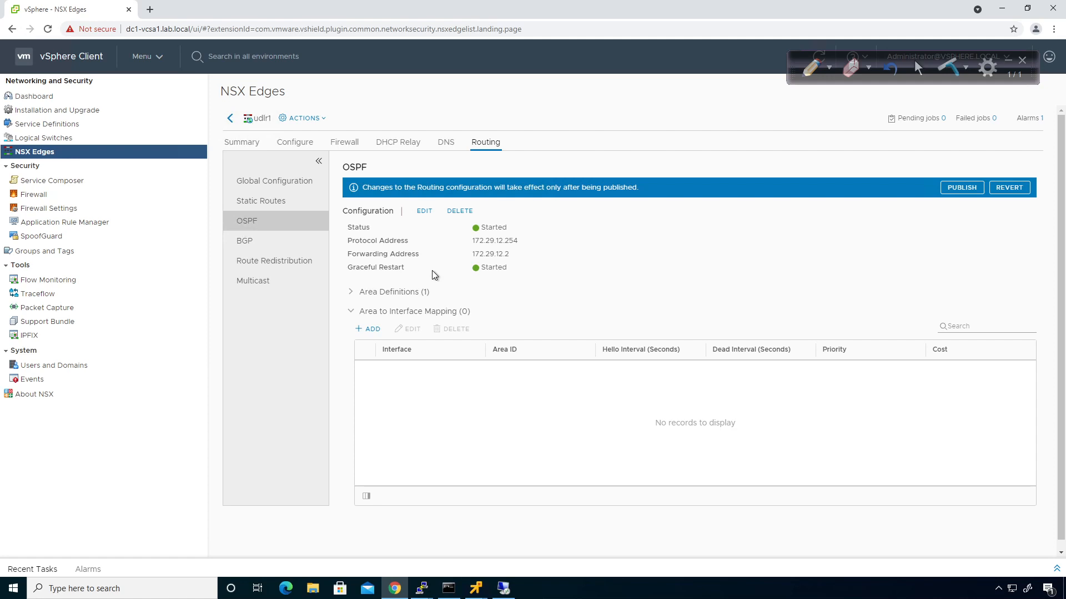
left_click(955, 188)
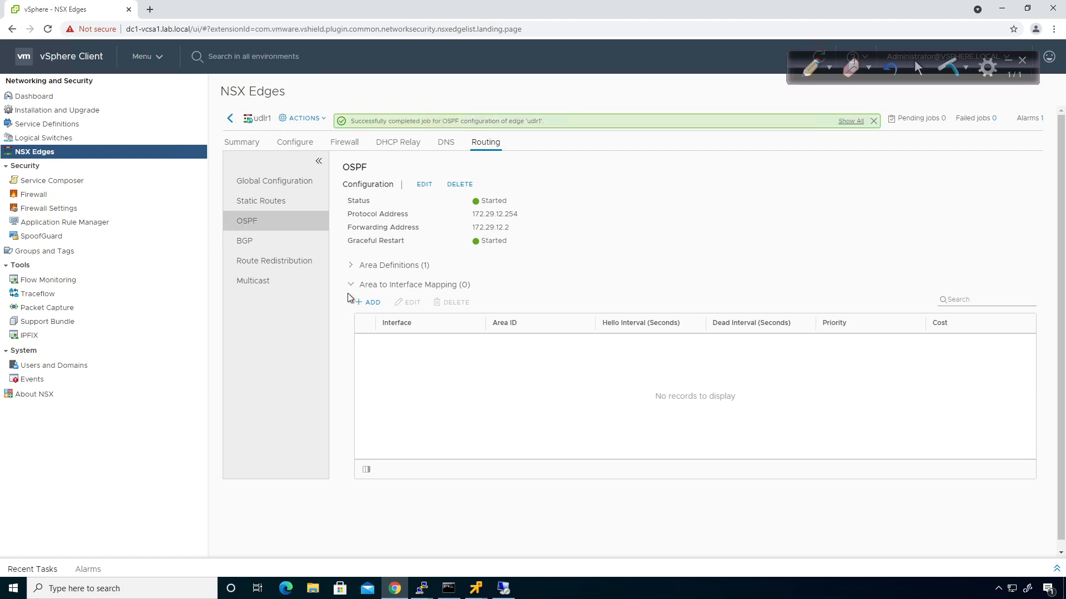
Map dc1-transit to OSPF area 51 with interface MTU ignored
left_click(351, 265)
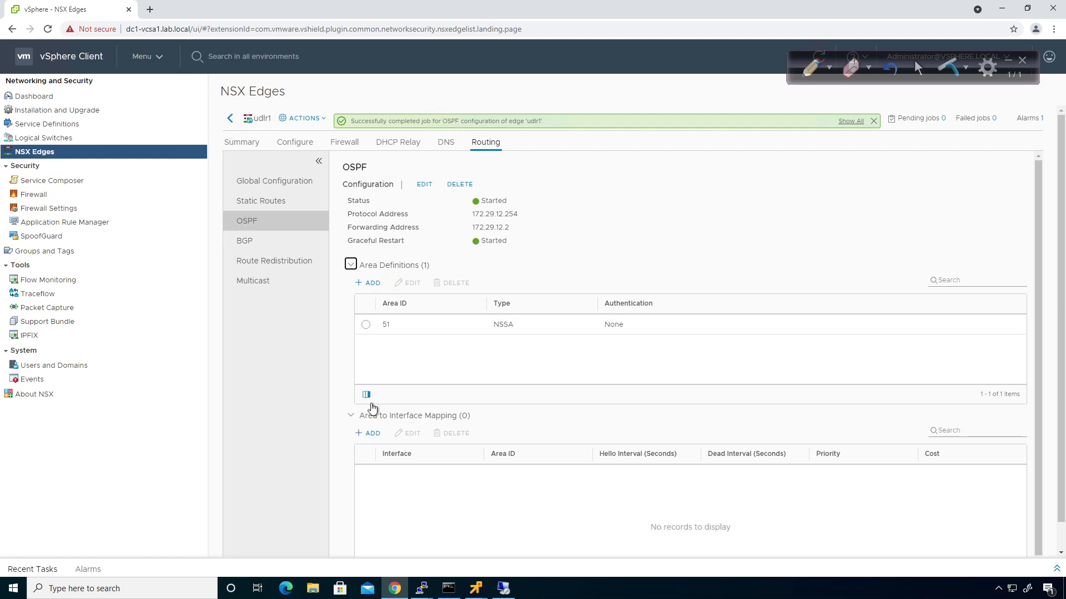
left_click(360, 436)
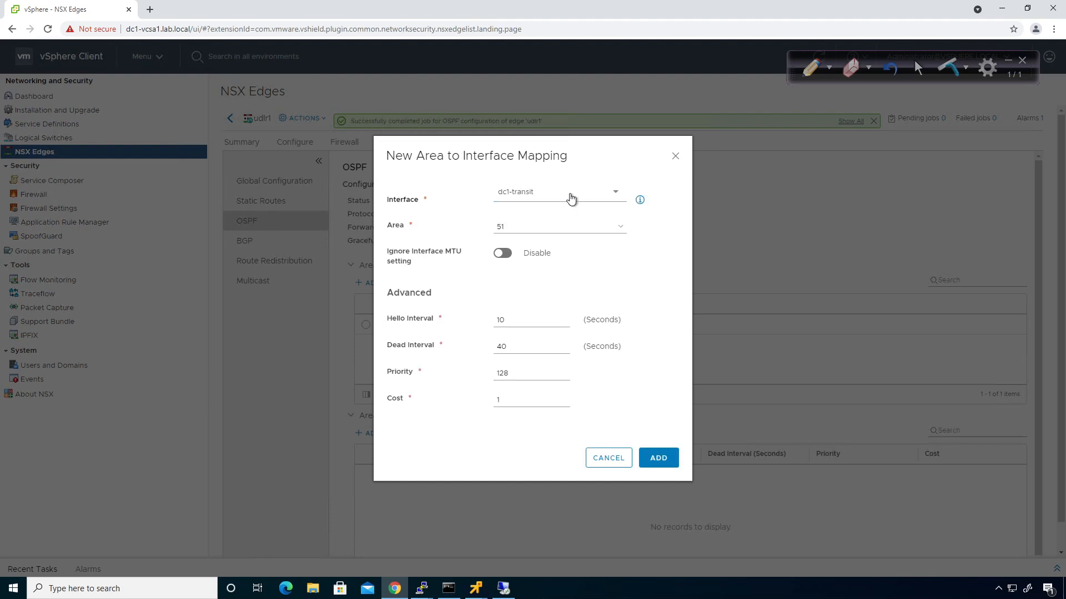
left_click(502, 256)
left_click(663, 463)
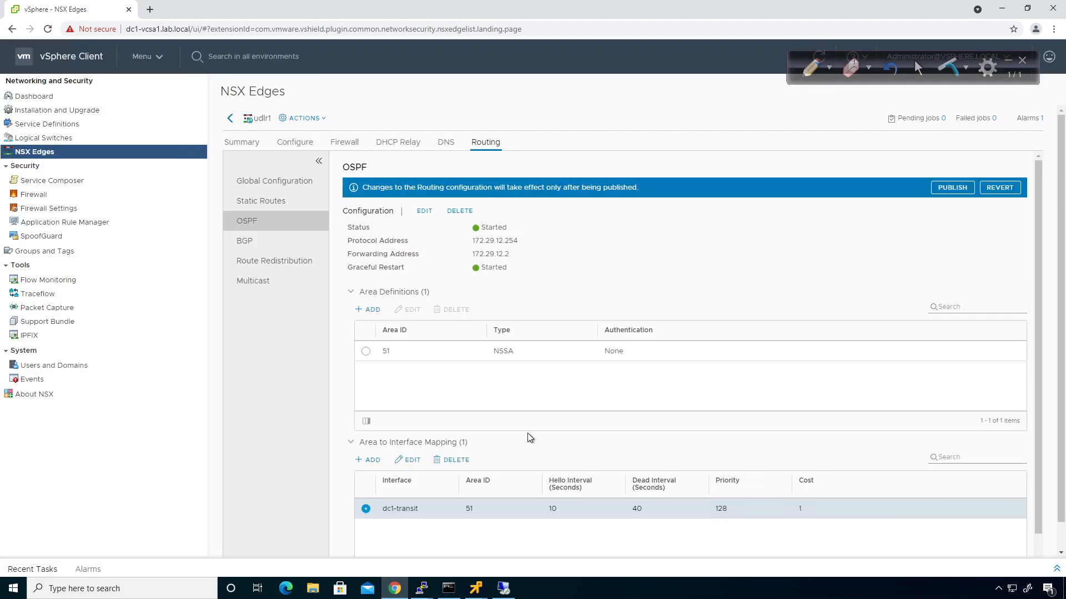
Map dc2-transit to area 51 as well and try publishing both mappings
left_click(370, 459)
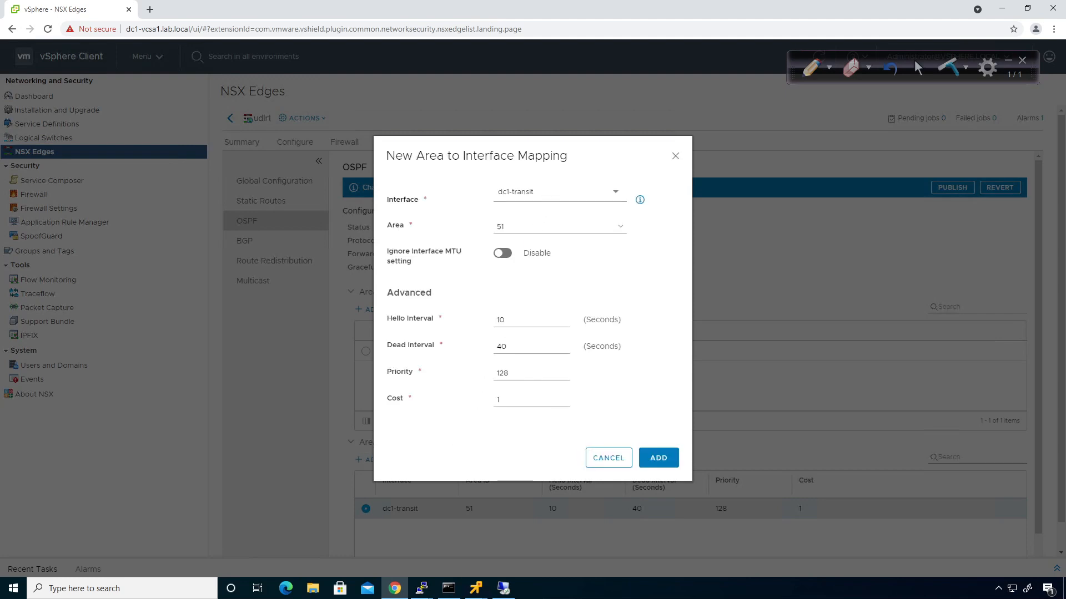
left_click(543, 194)
left_click(535, 258)
left_click(511, 253)
left_click(646, 459)
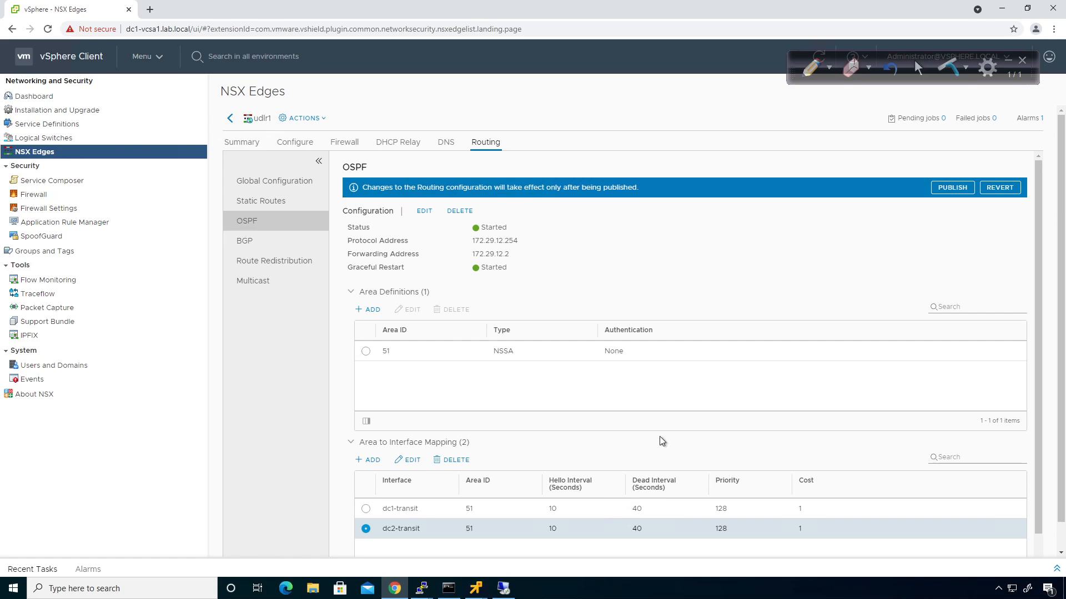
scroll(661, 441, "down", 1)
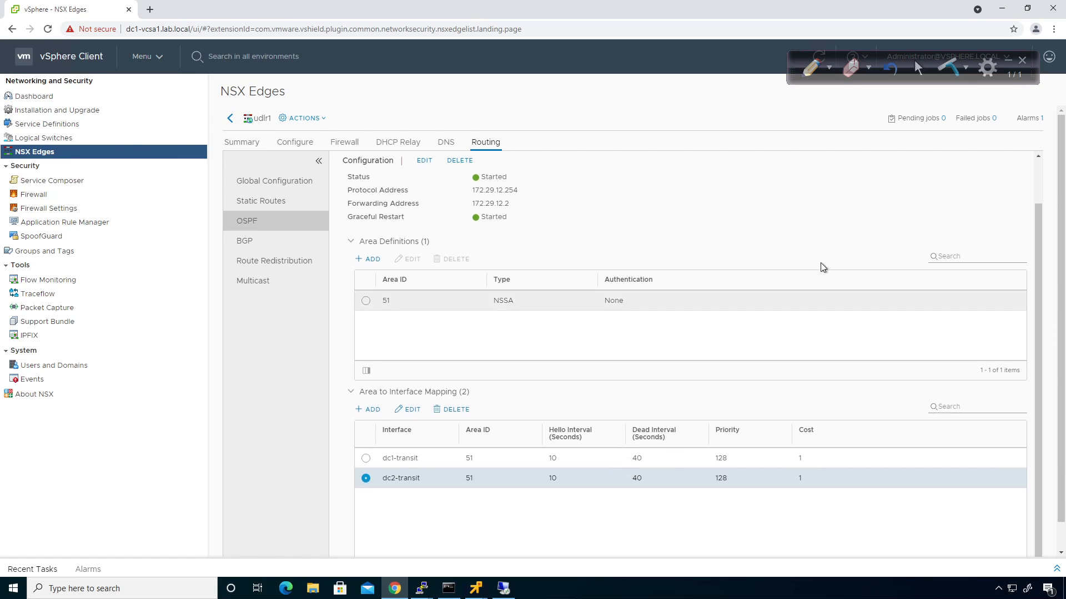
scroll(884, 176, "up", 1)
left_click(951, 188)
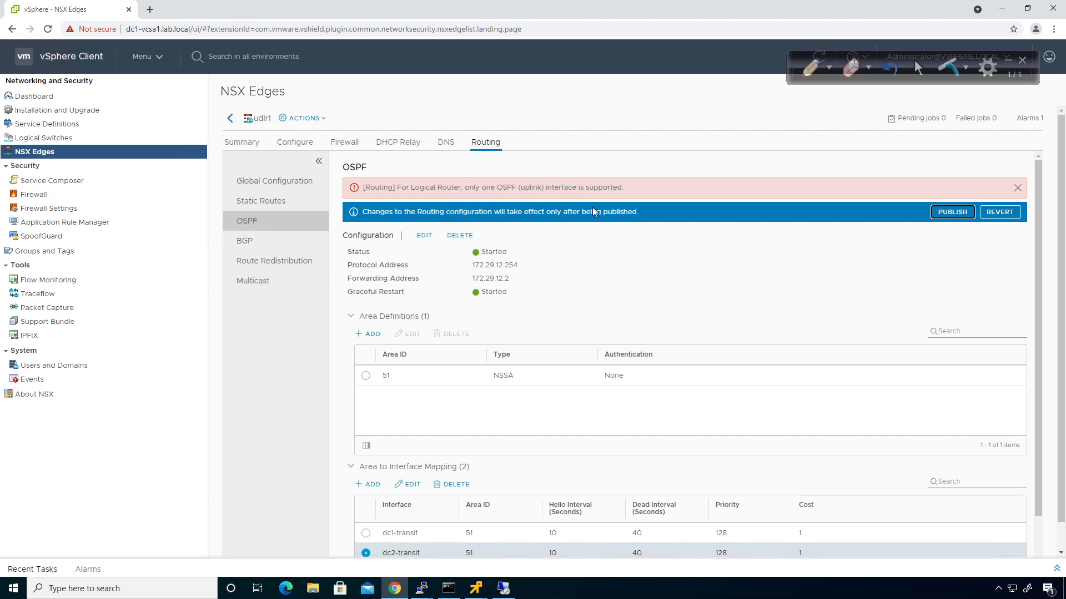
scroll(677, 242, "down", 1)
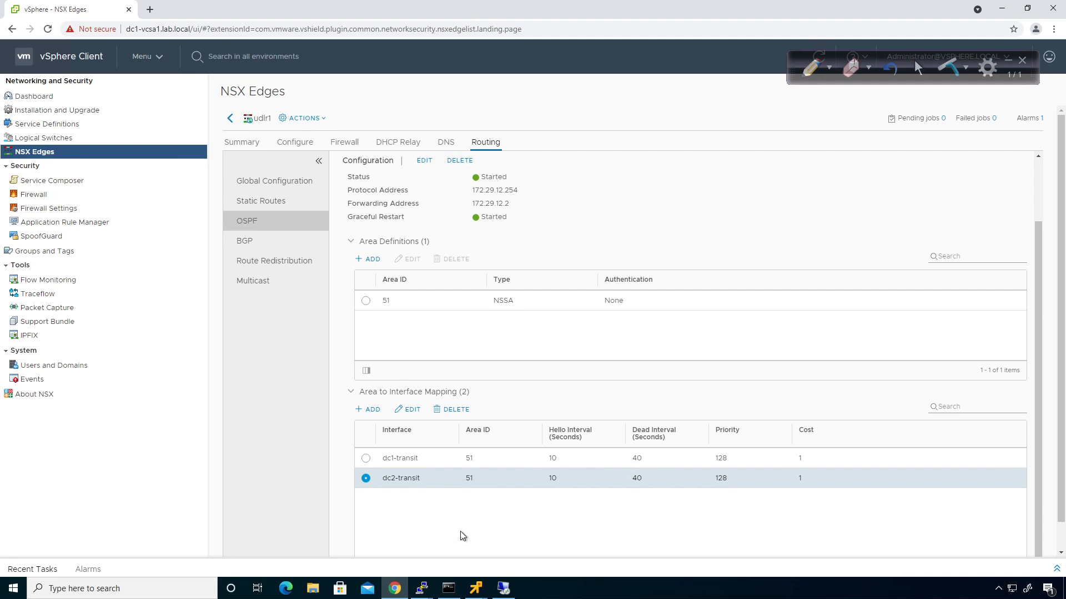
Delete the dc2-transit mapping and publish OSPF with only dc1-transit in area 51
left_click(447, 410)
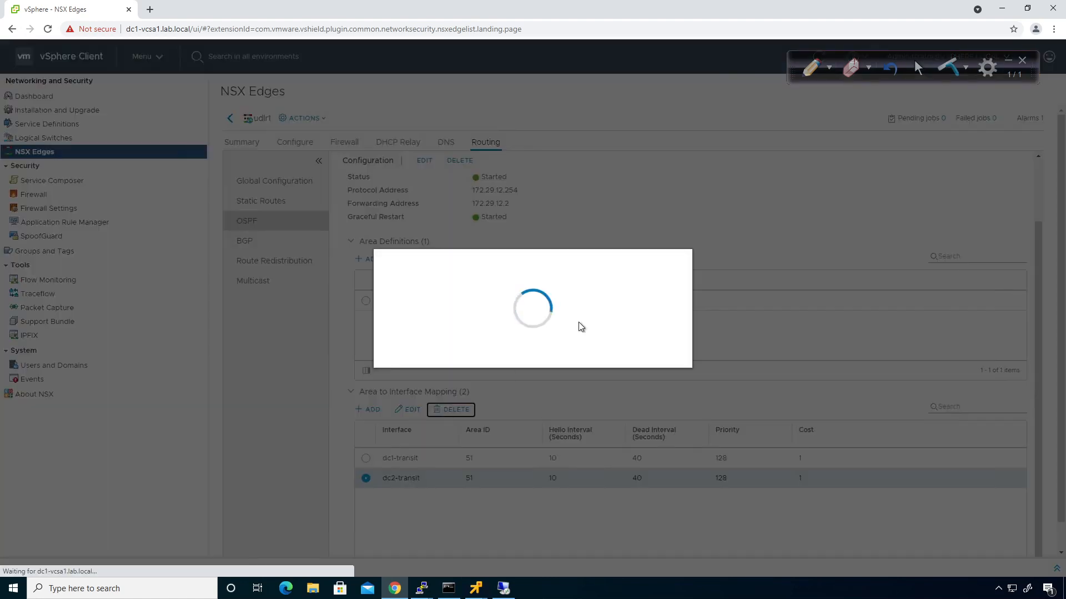
left_click(656, 345)
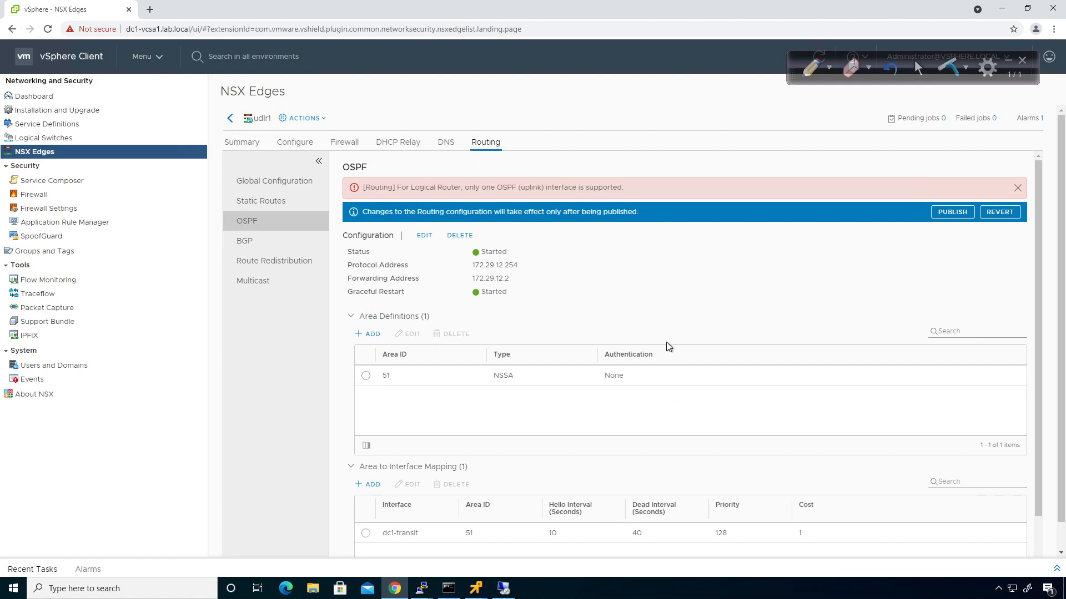
left_click(943, 212)
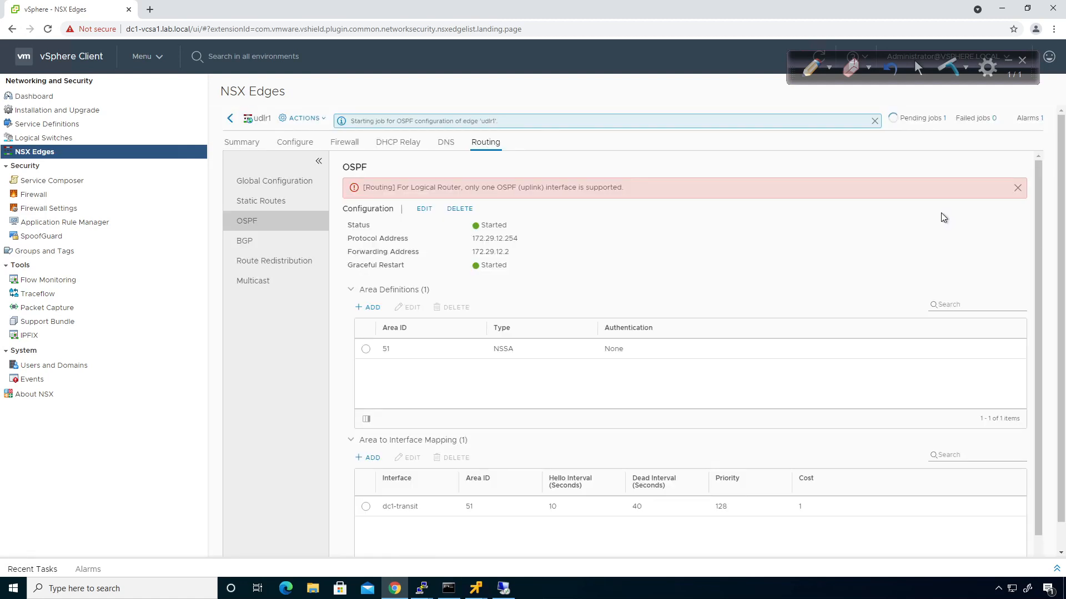
left_click(1017, 189)
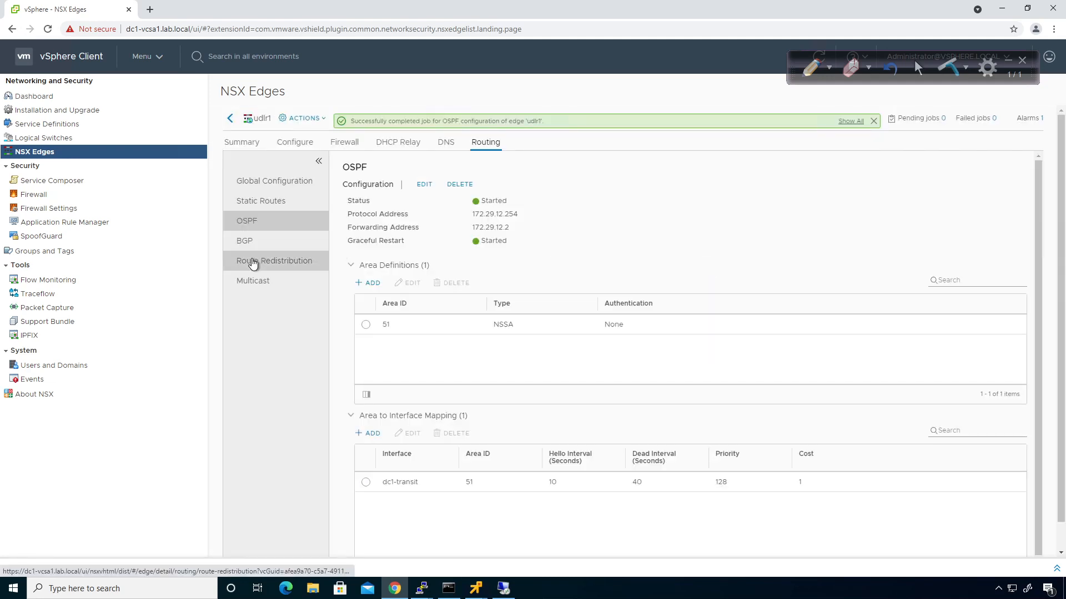
left_click(274, 261)
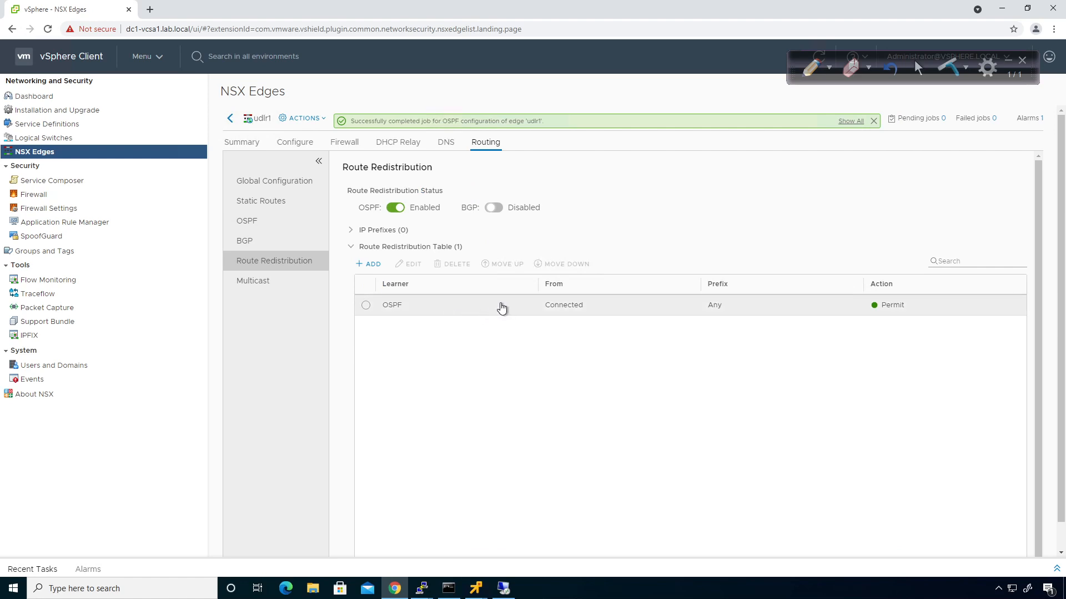
left_click(230, 120)
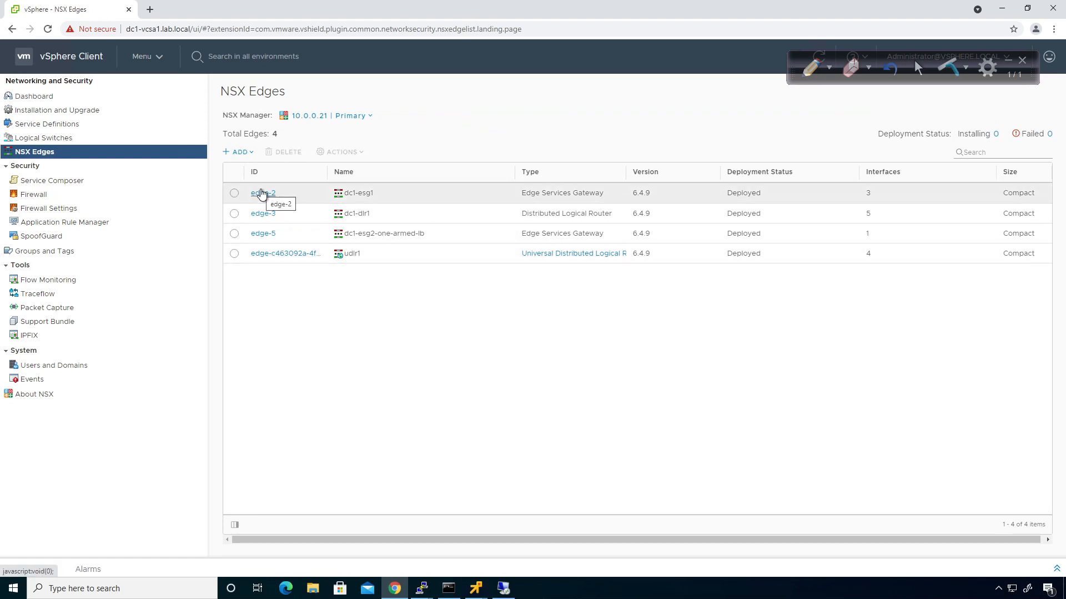
Run show ip route on dc2-esg1 and page to the connected 172.29.13.0/24 route
mouse_move(422, 590)
left_click(415, 572)
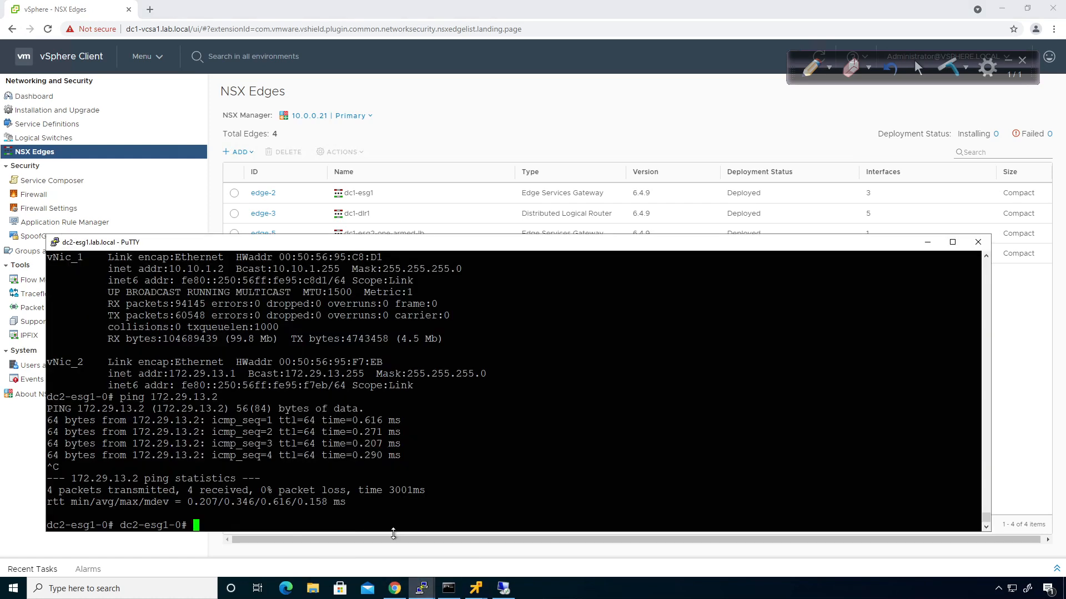
type("show ip route")
key("Return")
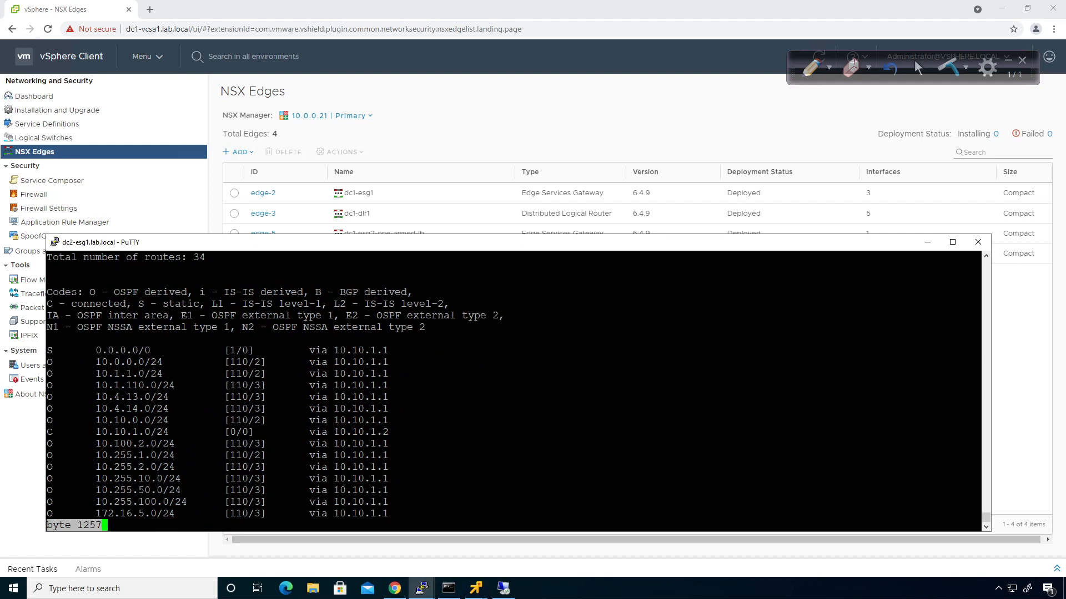
key("space")
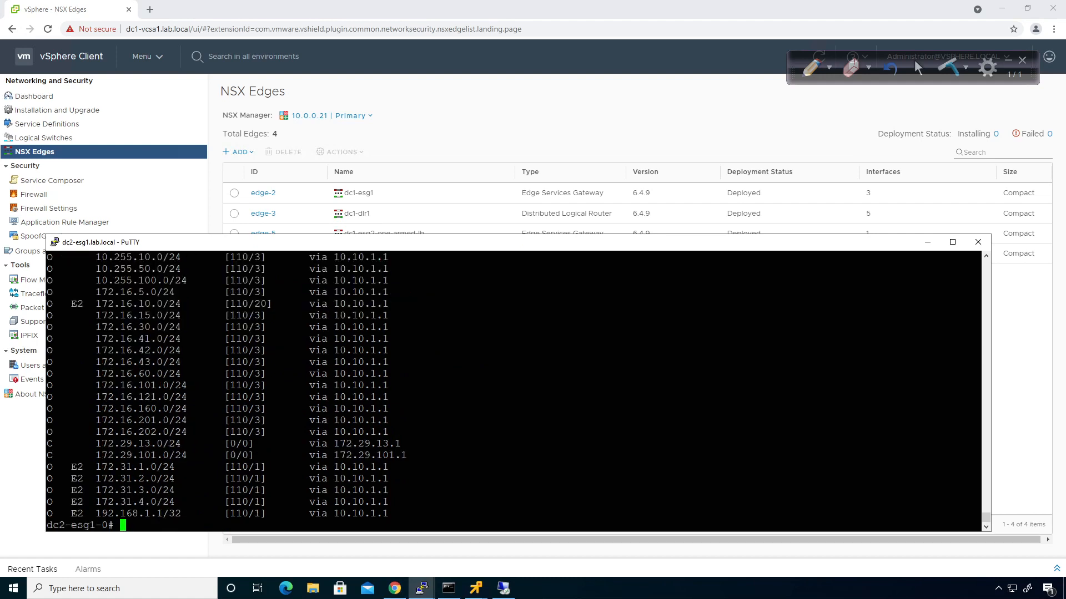
left_click_drag(48, 443, 401, 443)
left_click(272, 490)
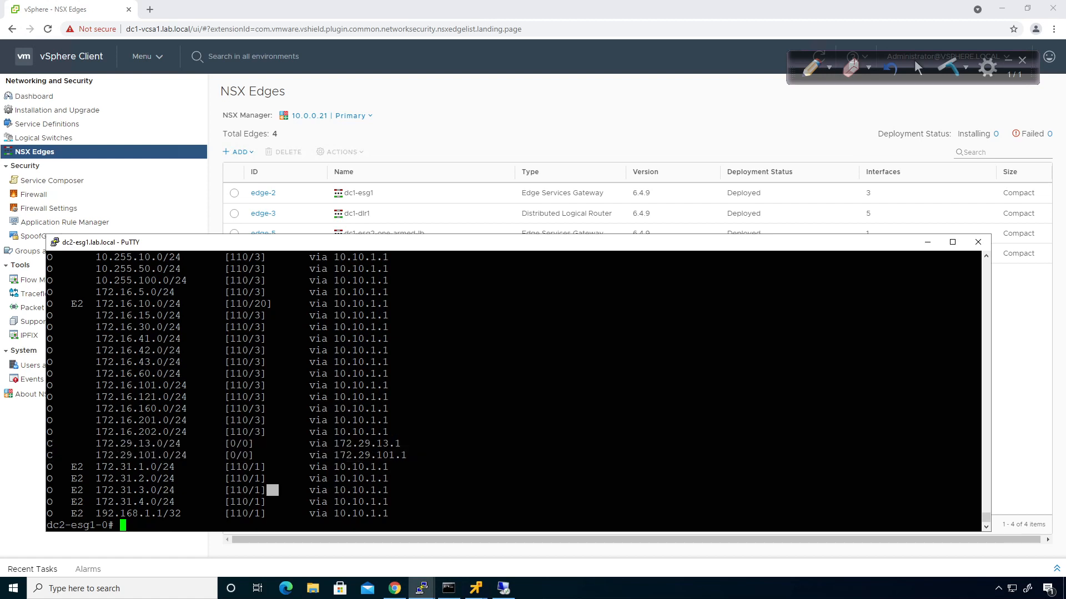
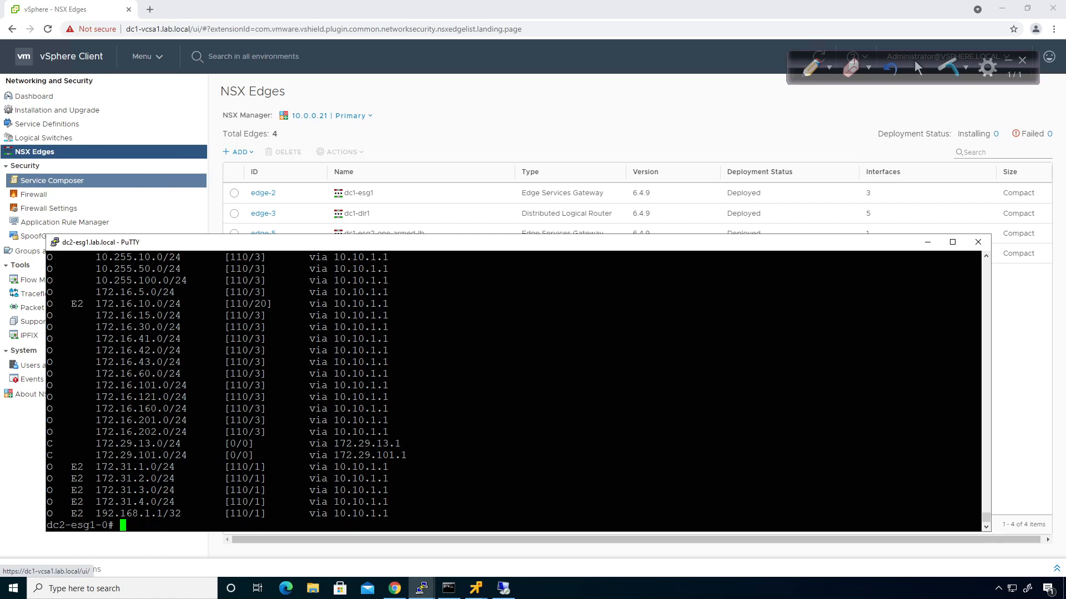
On R2, enter privileged mode and page through the full 'sh ip route' table, which has no 172.29 routes
left_click_drag(0, 199, 389, 159)
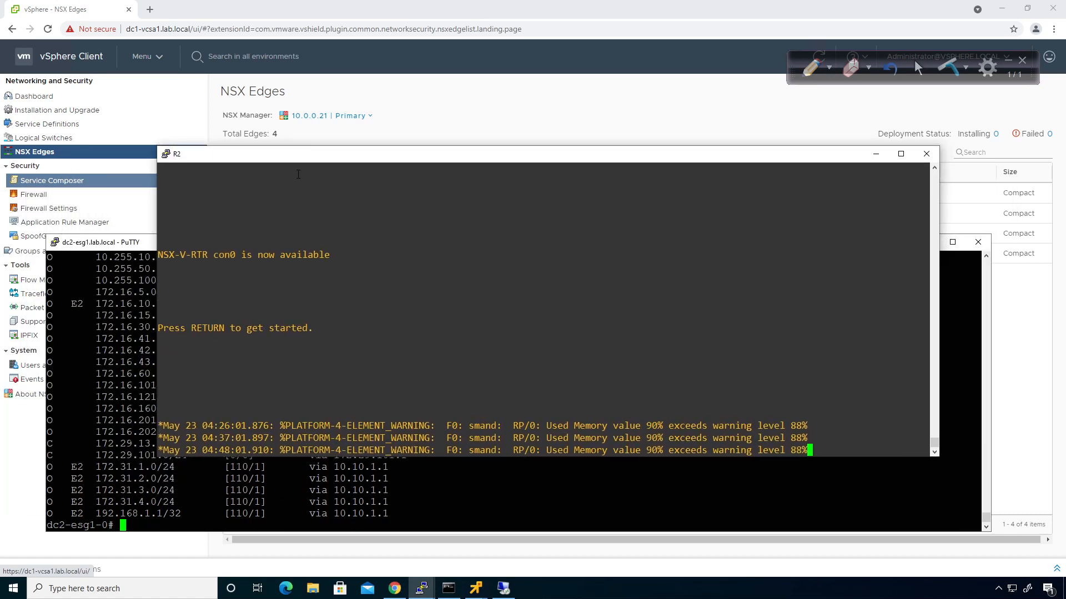
key("Return")
type("en")
key("Return")
type("sh i ")
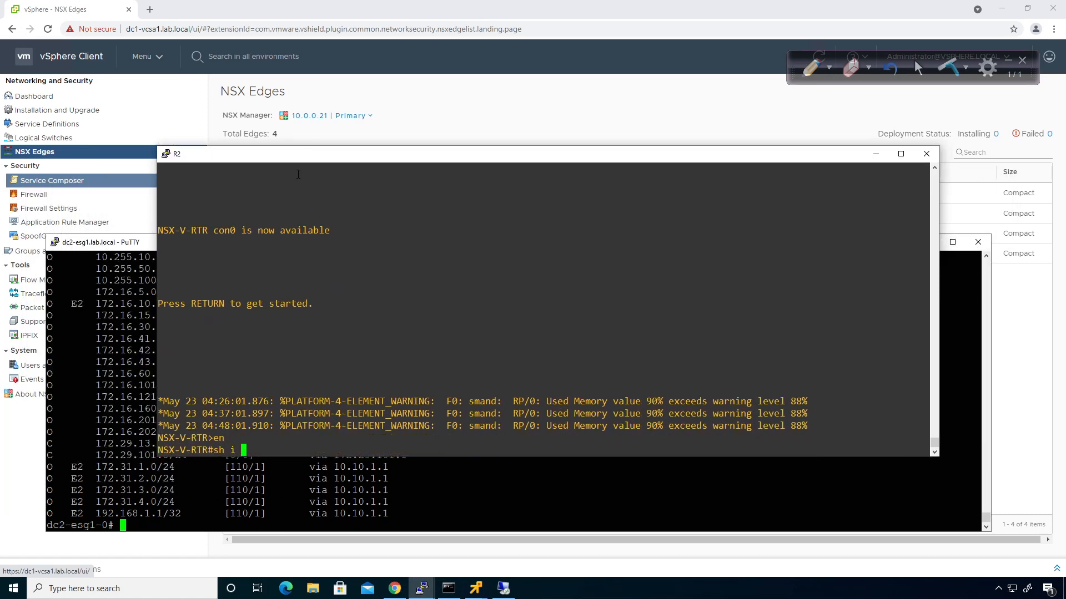
type("p route")
key("Return")
key("space")
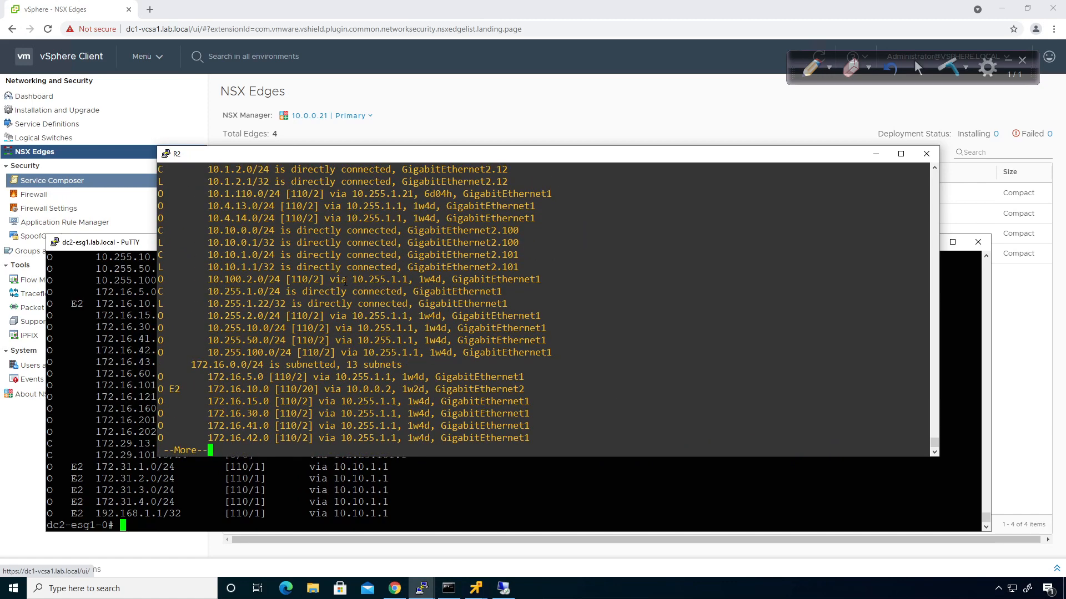
key("space")
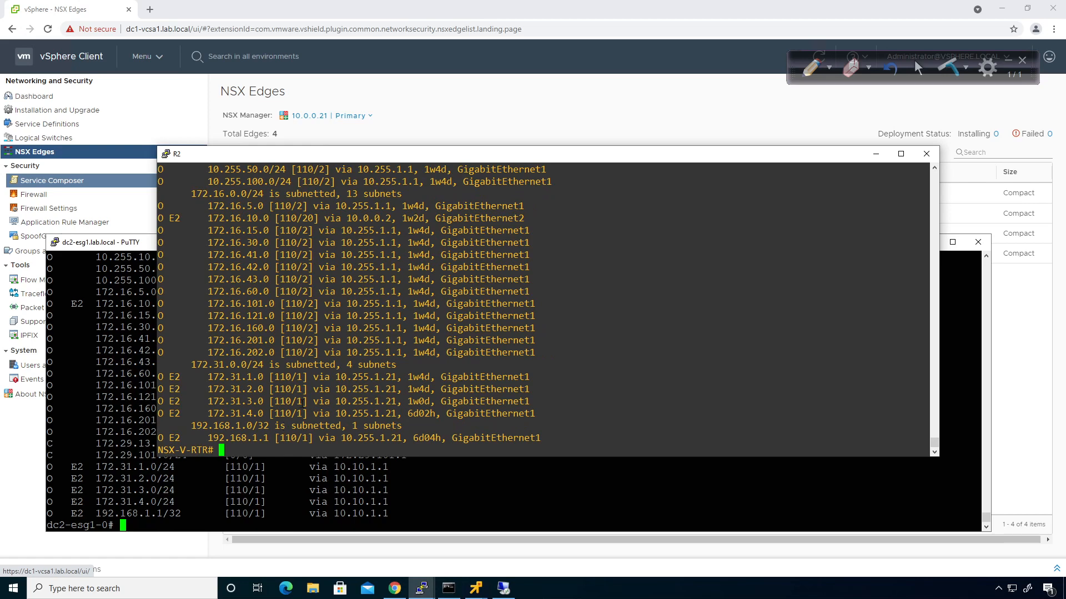
left_click(662, 112)
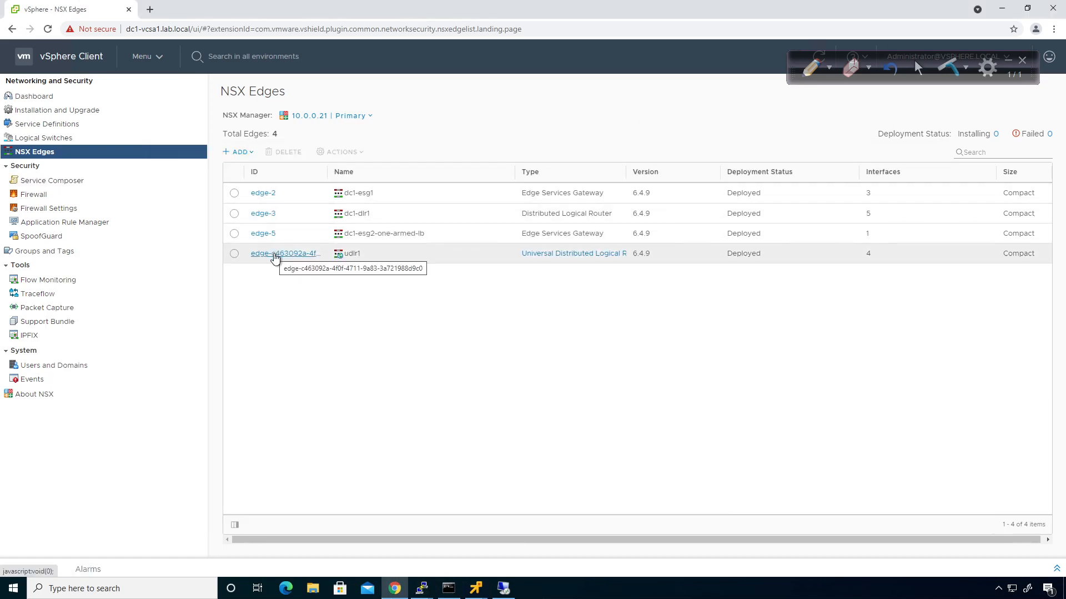
On dc1-esg1, map dc1-transit to OSPF area 51 with Ignore MTU and publish
left_click(262, 195)
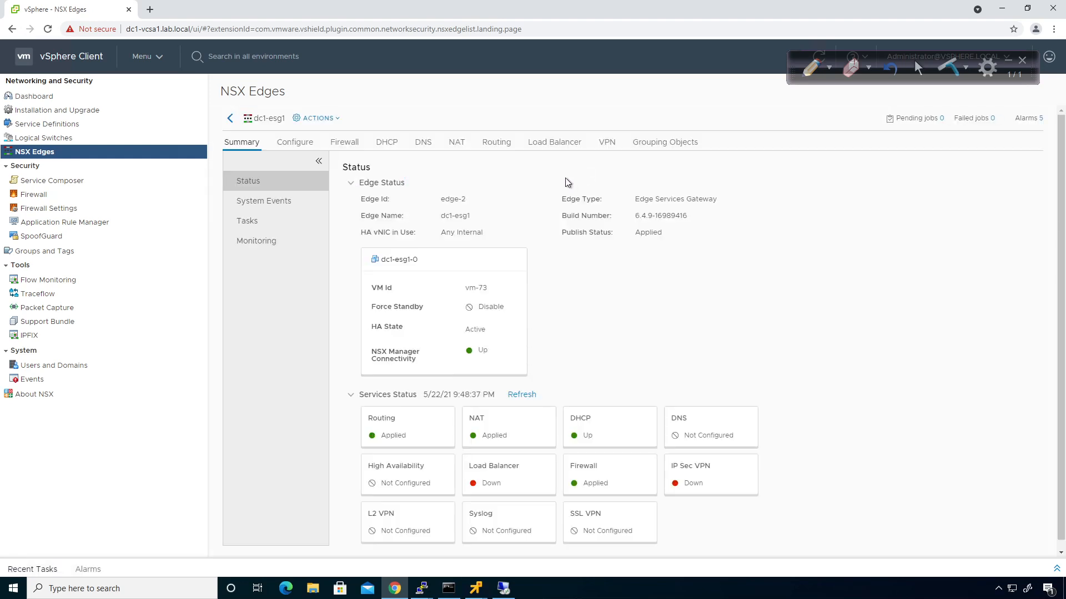
left_click(494, 145)
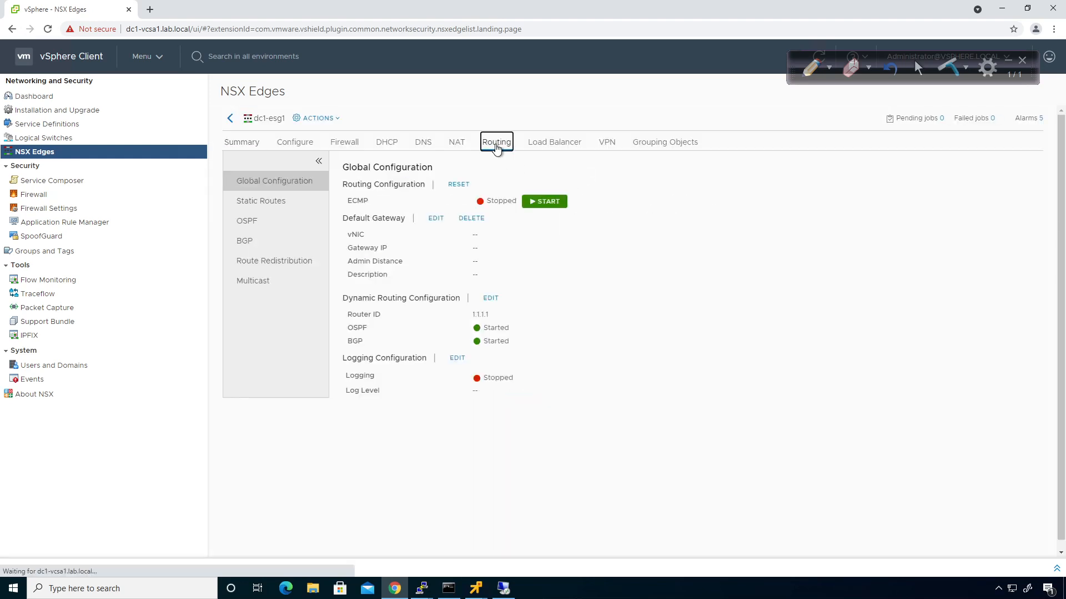
left_click(261, 229)
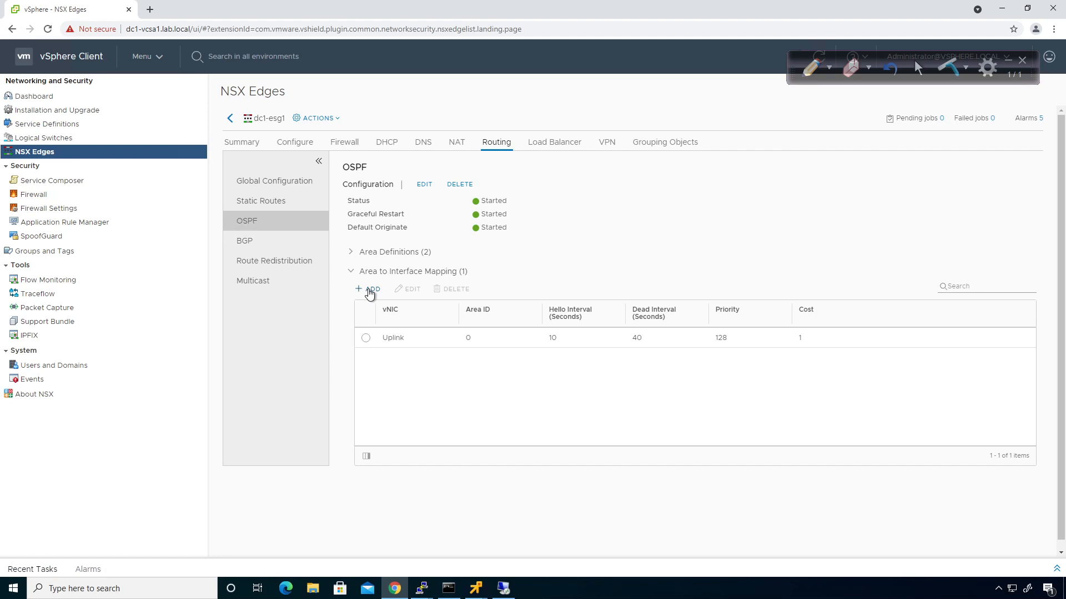
left_click(369, 290)
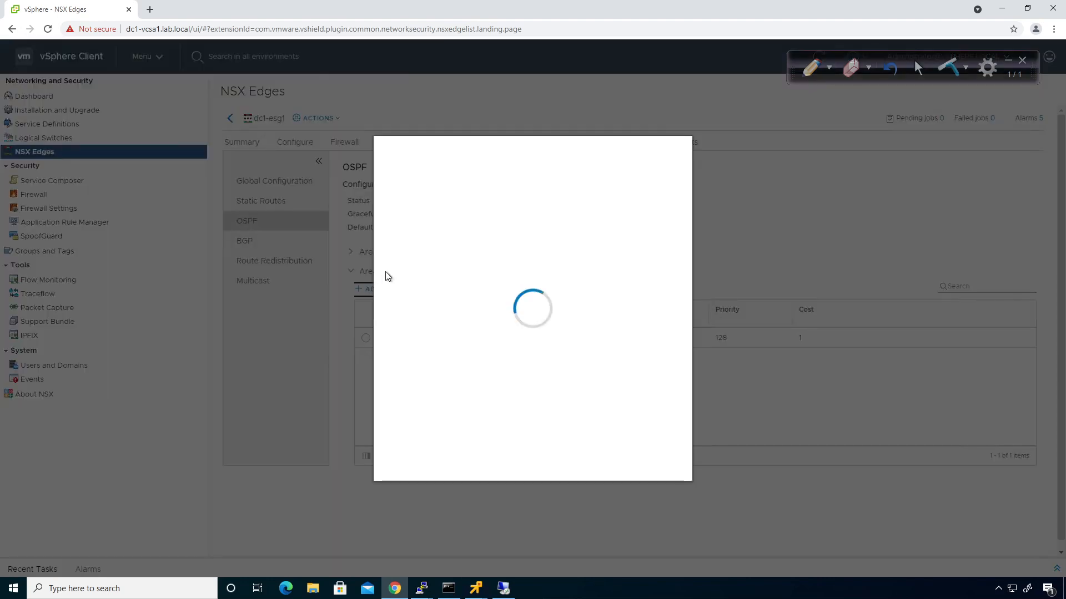
left_click(532, 197)
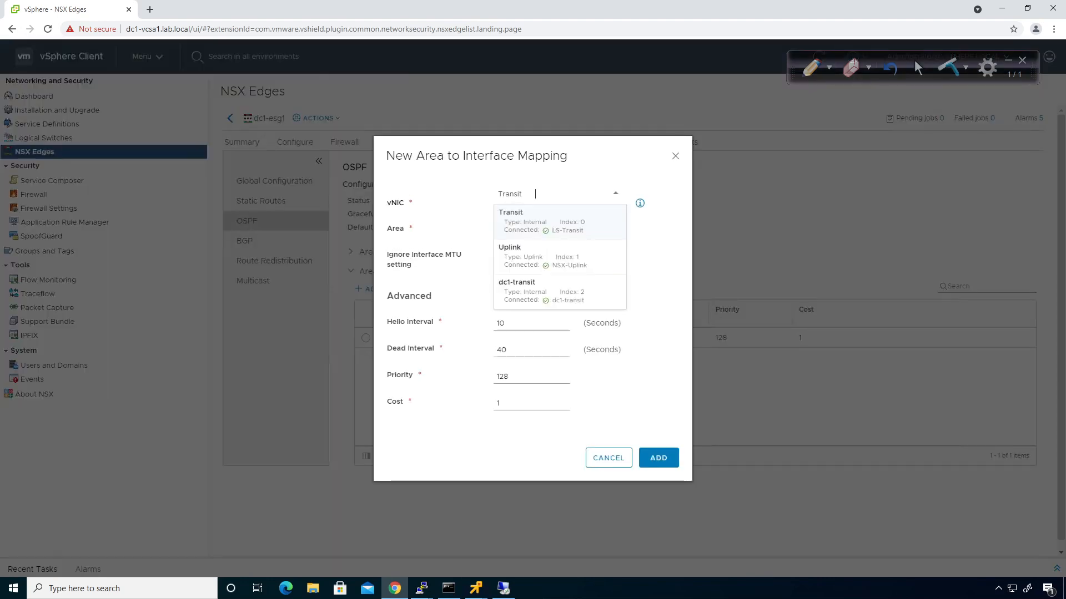
left_click(532, 294)
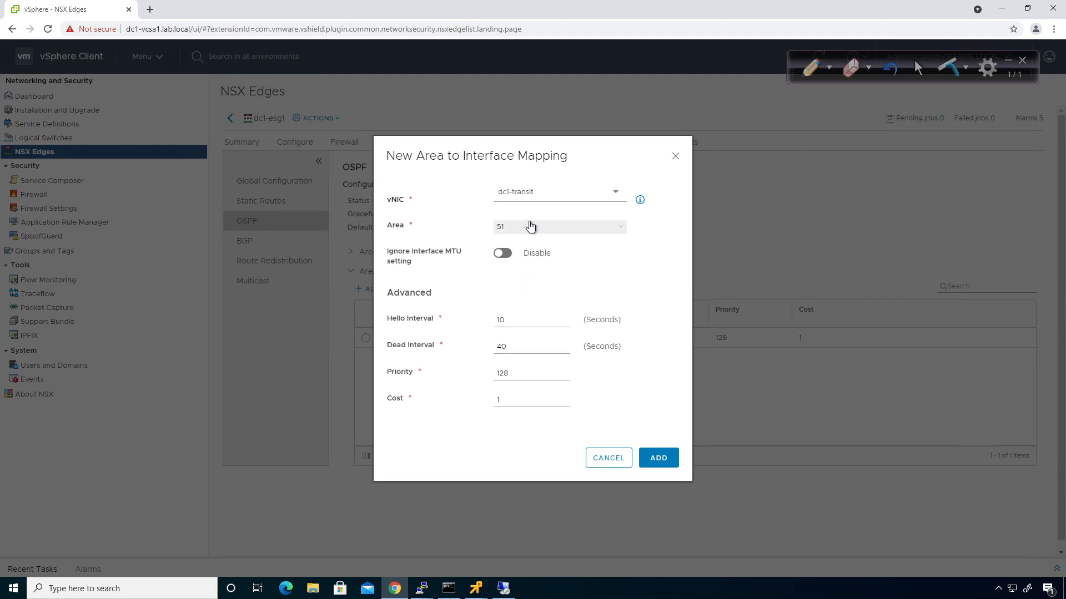
left_click(503, 255)
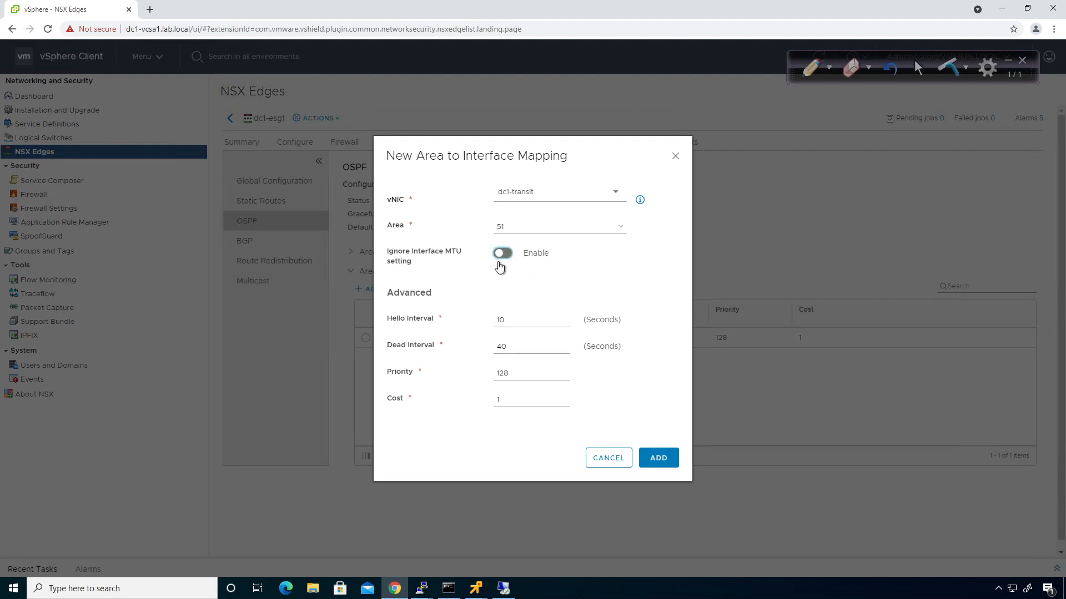
left_click(658, 459)
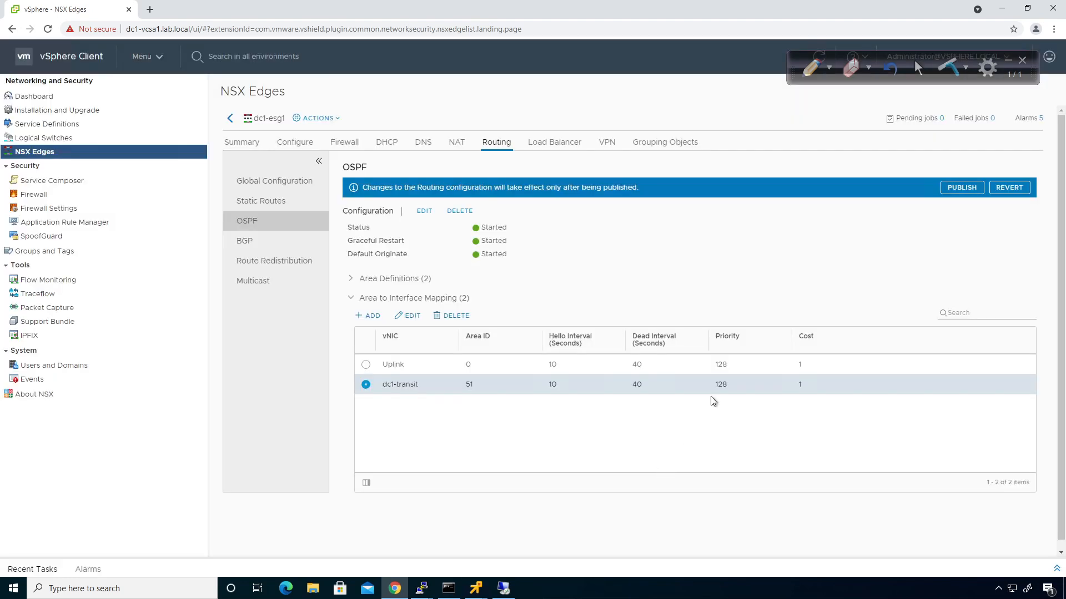
left_click(960, 188)
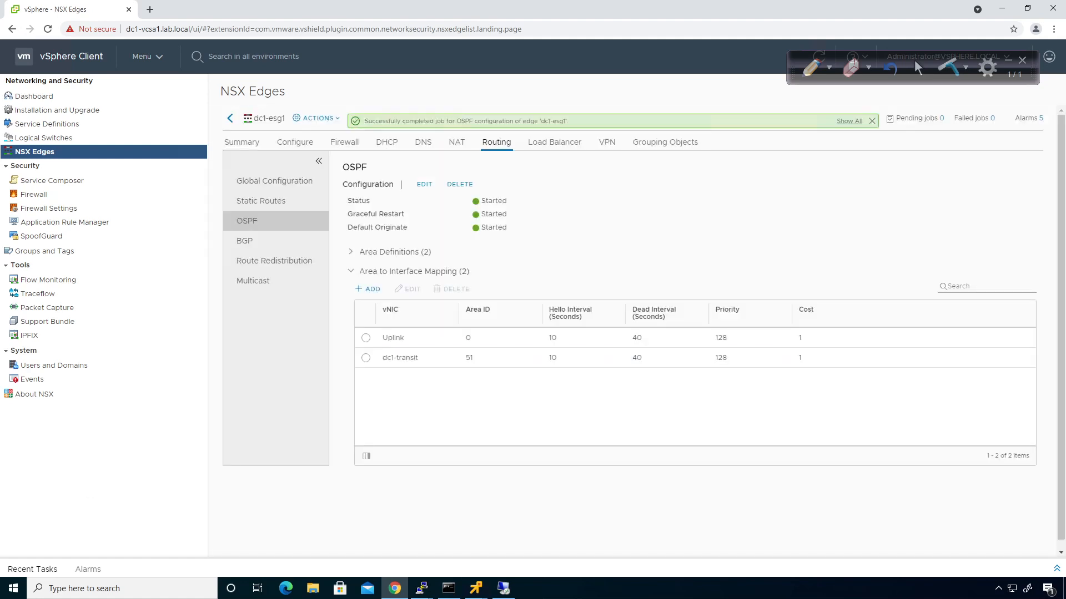
Rerun show ip route on R2 and highlight the new 172.29.12.0 and 172.29.13 routes
key("alt+Tab")
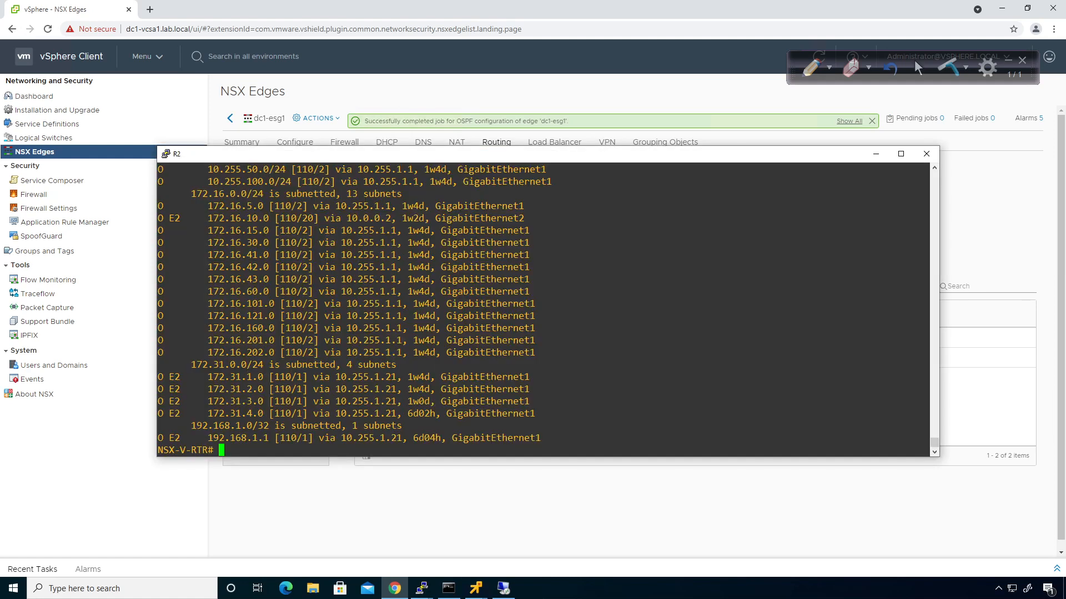
type("route")
key("Return")
key("space")
key("space")
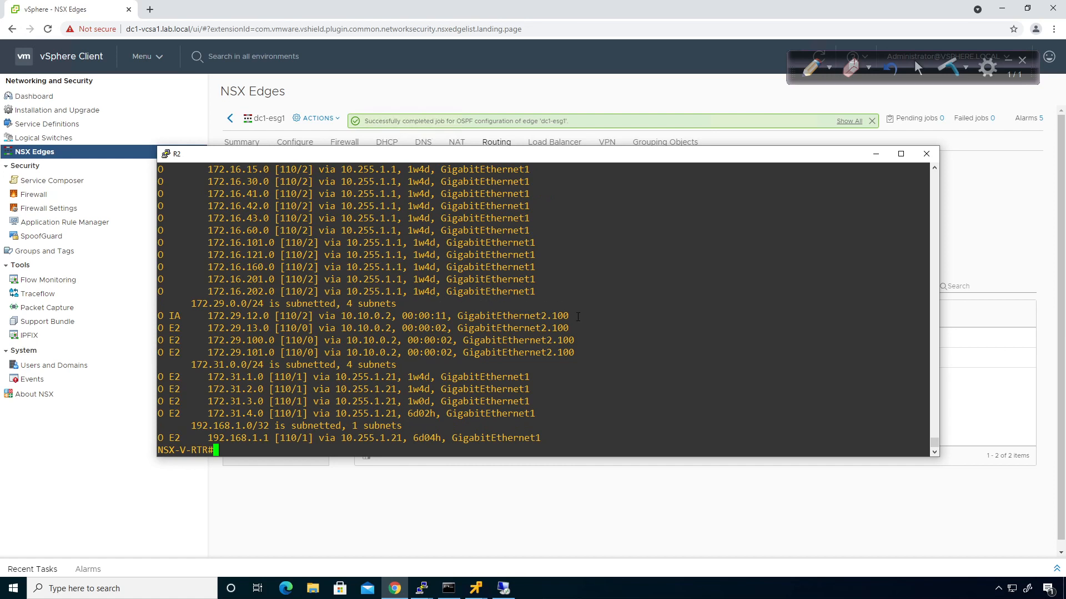
left_click_drag(581, 316, 165, 318)
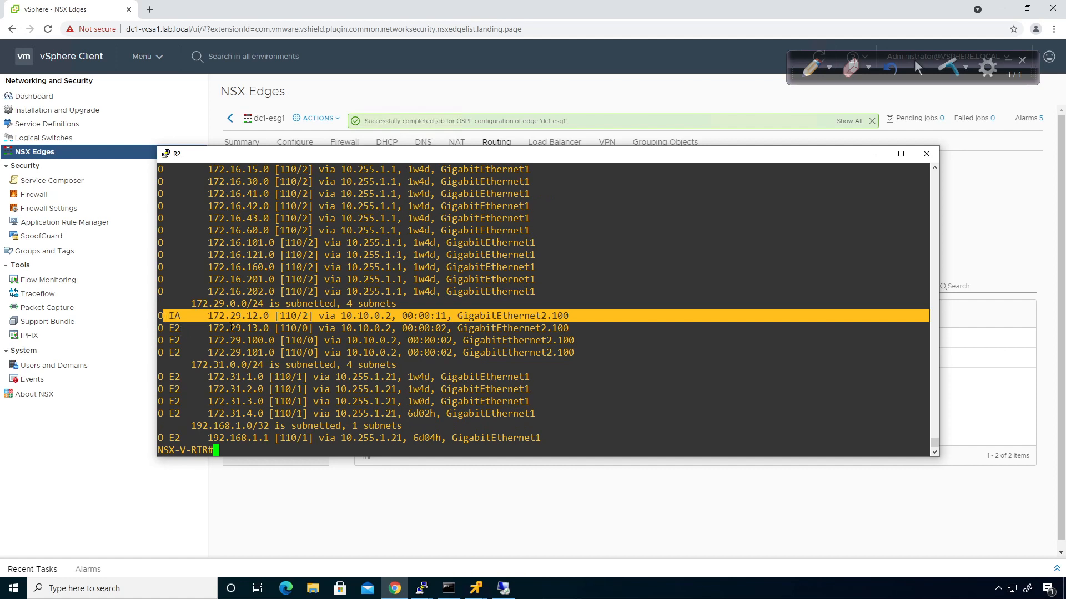
left_click_drag(230, 328, 264, 352)
left_click(618, 403)
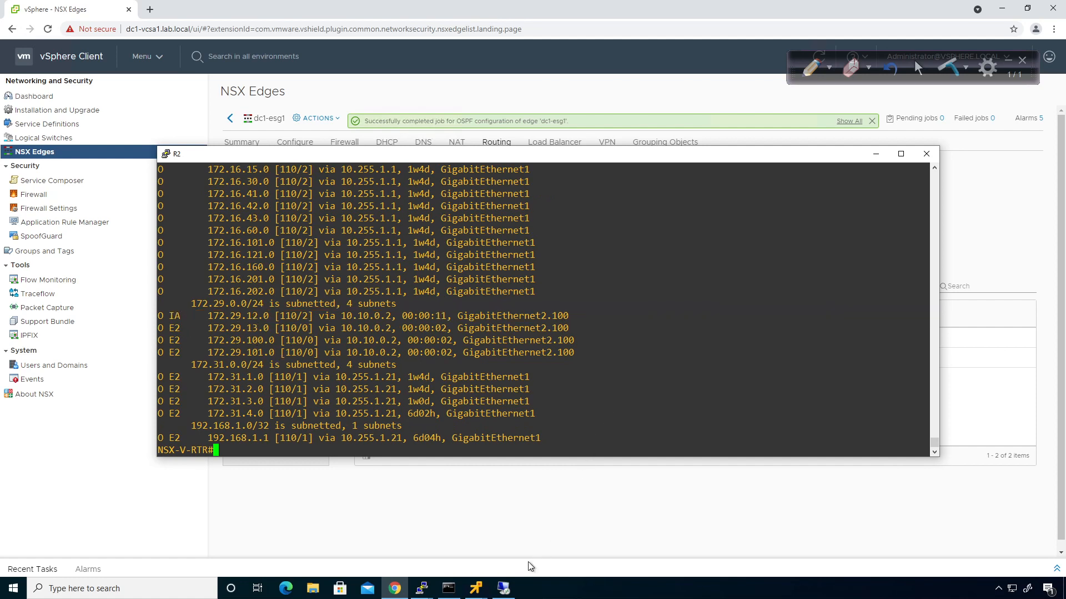
Rerun the route listing on dc2-esg1, highlighting the inter-area 172.29.12.0/24 route
left_click(421, 589)
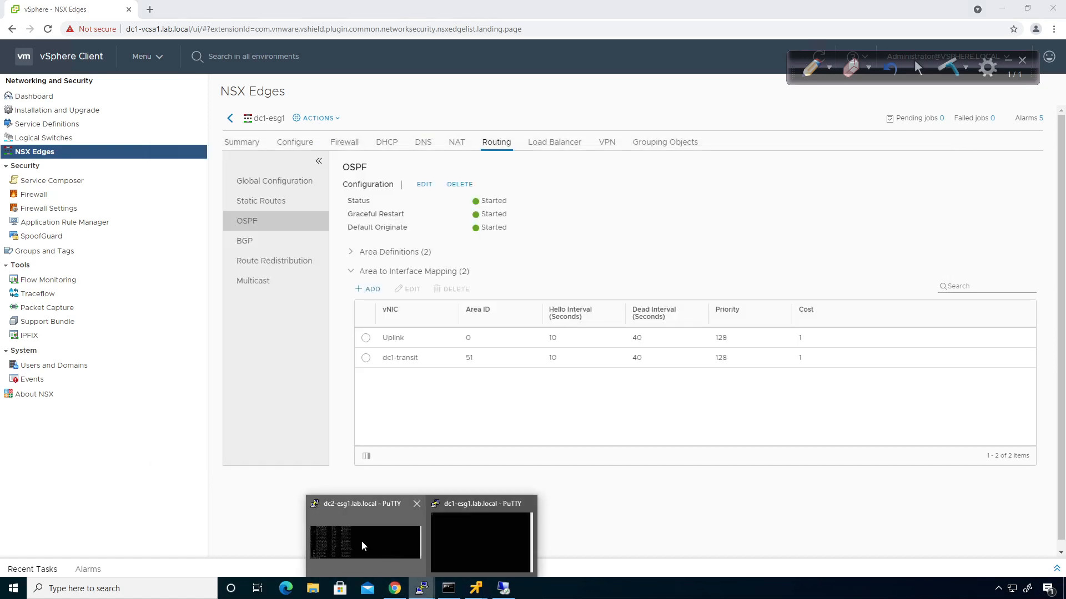
left_click(362, 540)
key("Up")
key("Return")
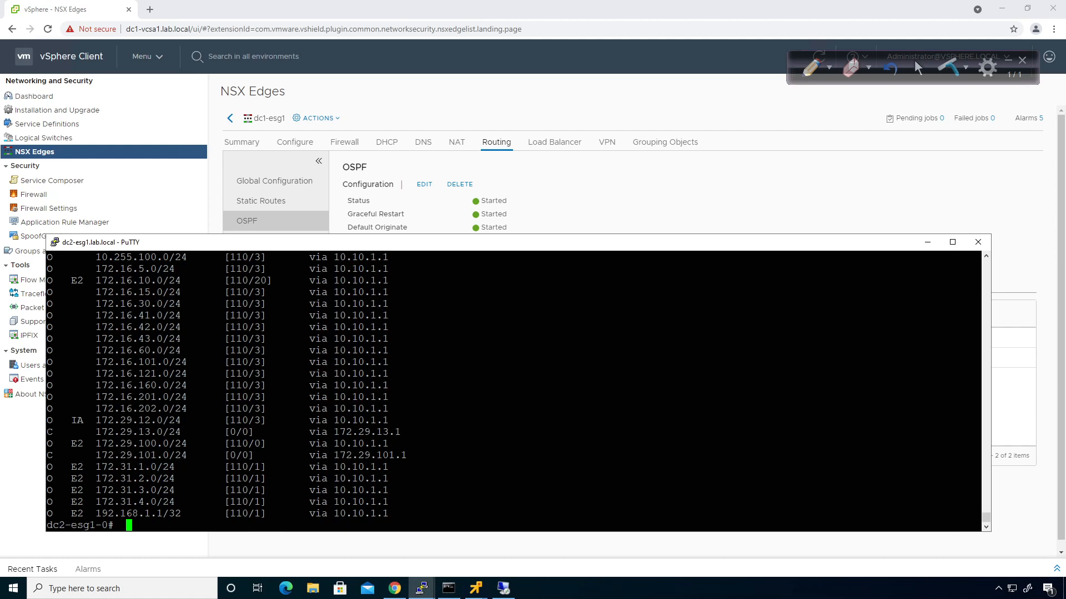
left_click_drag(48, 420, 977, 421)
left_click(717, 206)
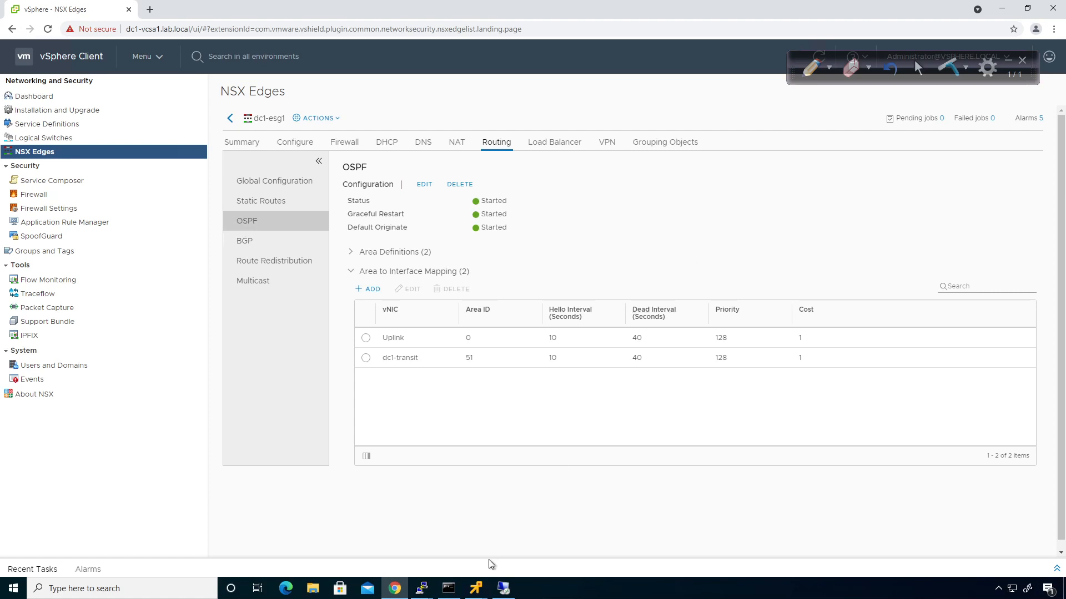
Go to Hosts and Clusters and bring the dc2-lvm2 VMware Remote Console to the front
left_click(144, 56)
left_click(166, 128)
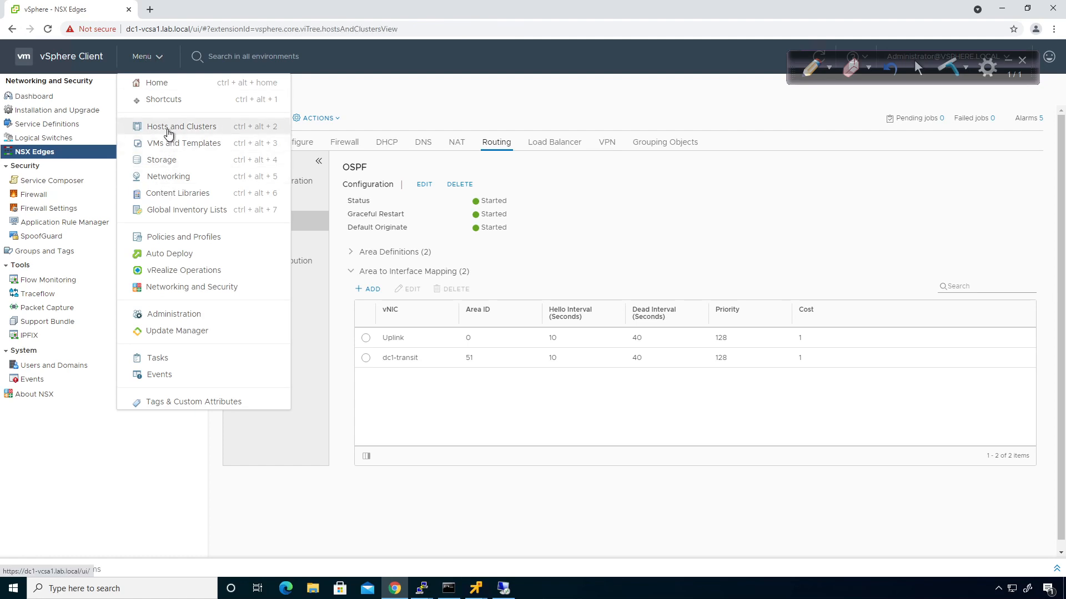
left_click(475, 588)
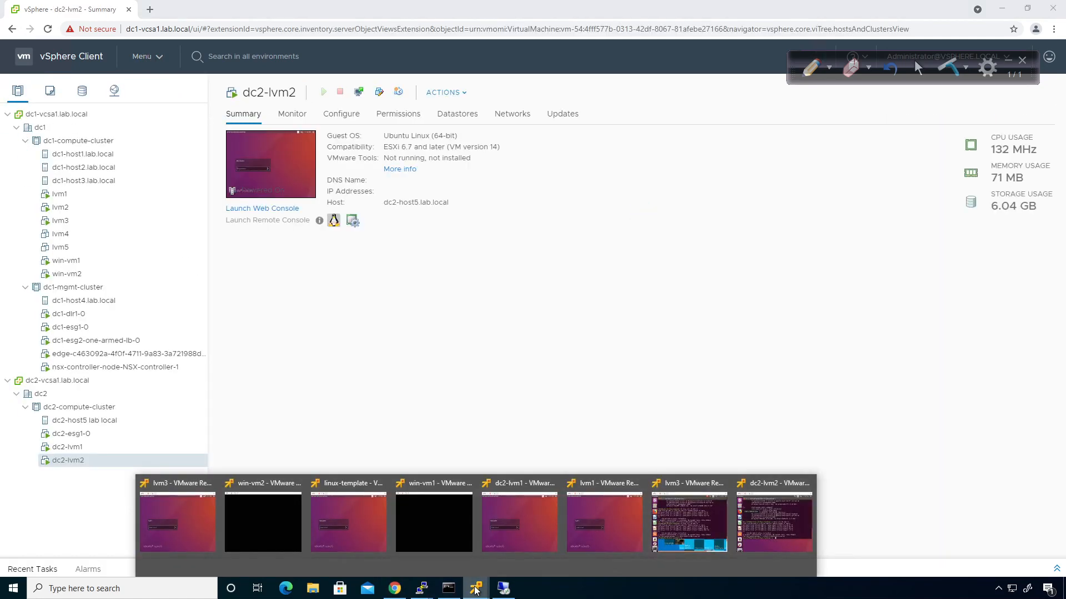
left_click(791, 521)
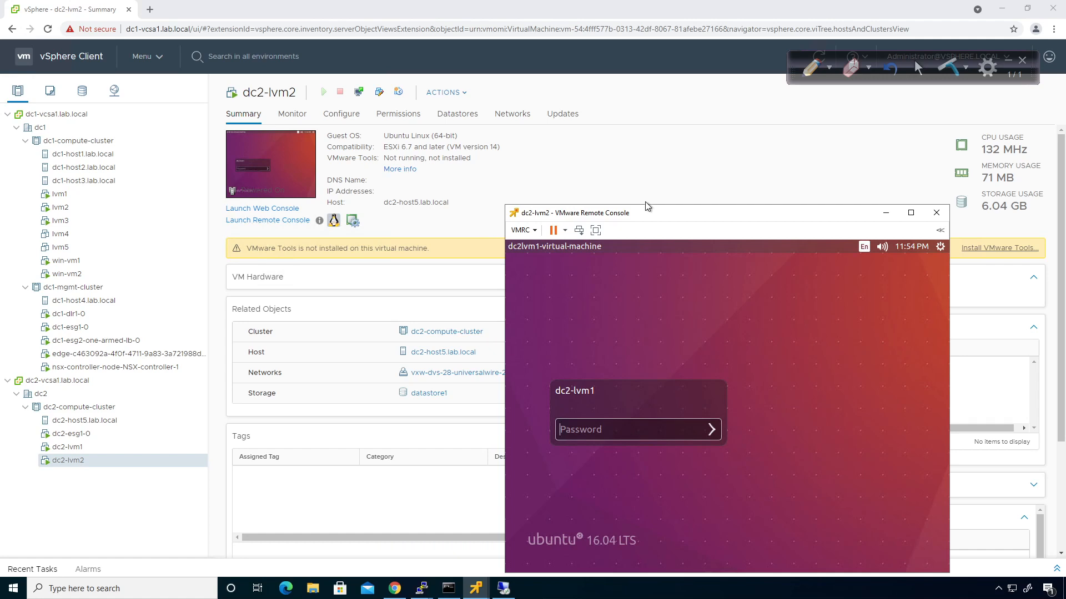
Log in to dc2-lvm1 with the VM password and ping 8.8.8.8, which is unreachable
left_click_drag(645, 213, 581, 184)
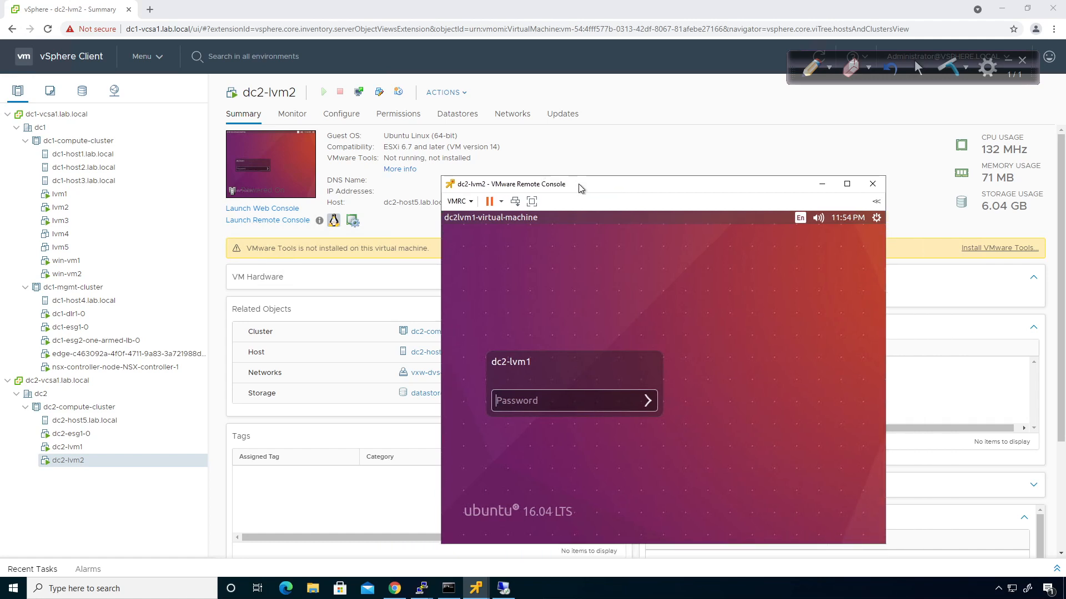
left_click(516, 400)
type("••••••••")
key("Return")
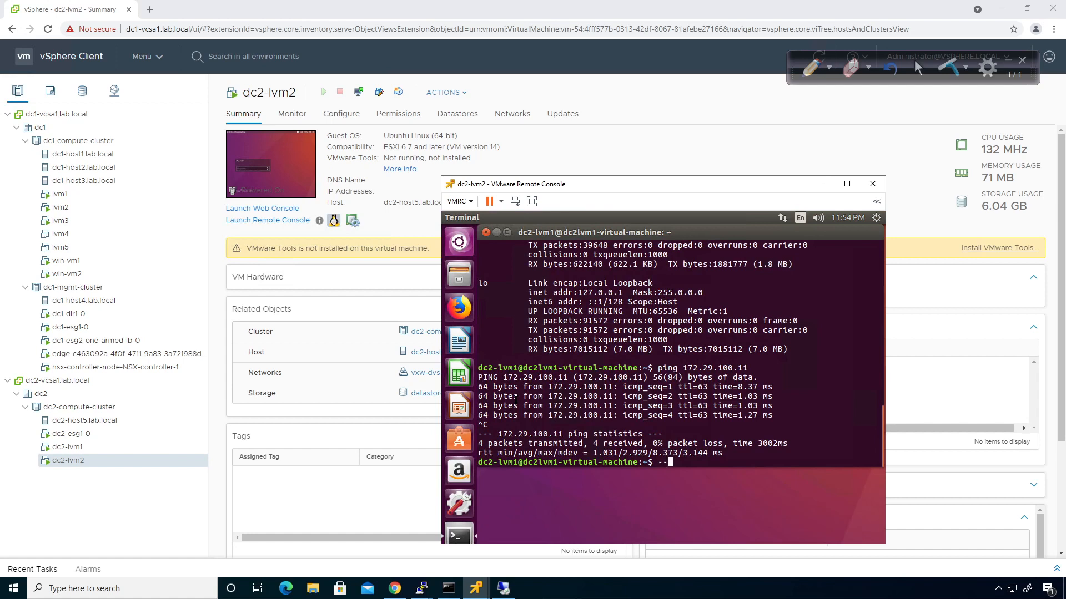
key("BackSpace")
key("BackSpace")
type("ping 8.8.8.8")
key("Return")
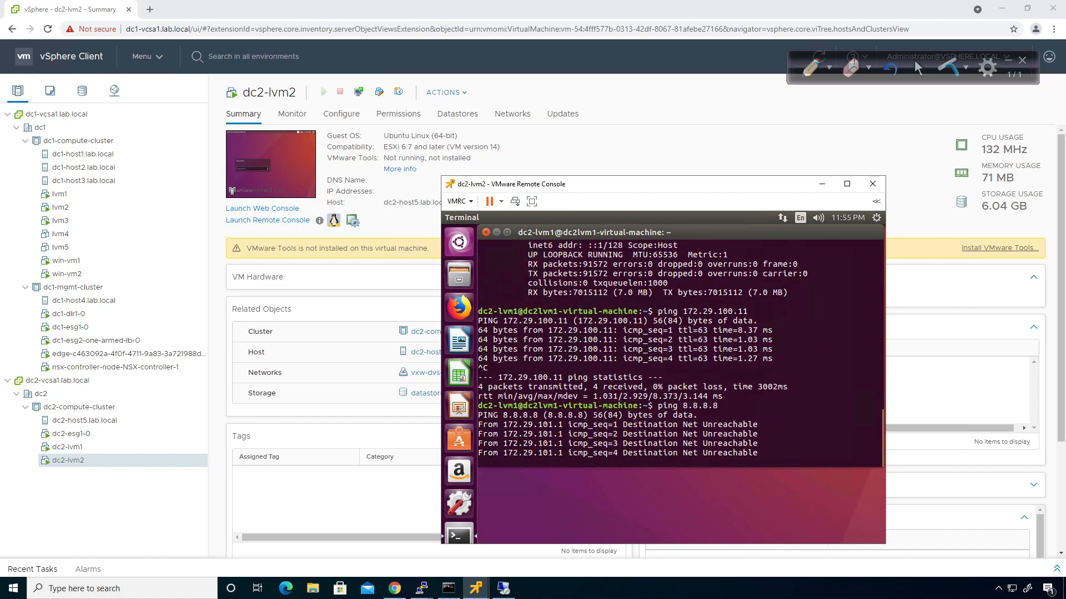
key("ctrl+c")
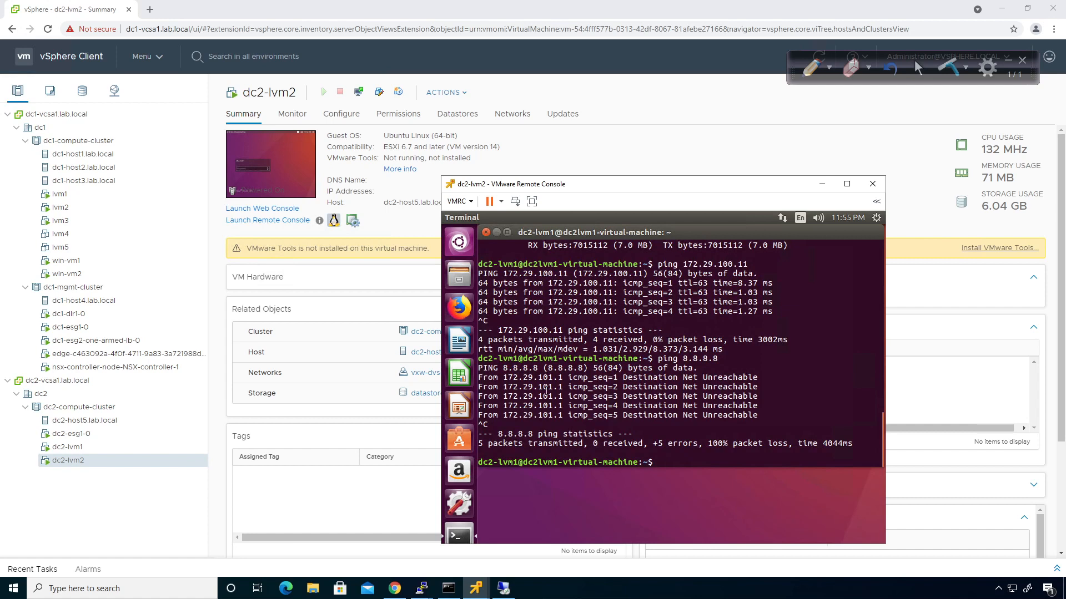
Ping 172.29.101.1 and 172.29.100.11, both replying successfully
type("ping 172.")
type("29")
type(".101.")
type("1")
key("Return")
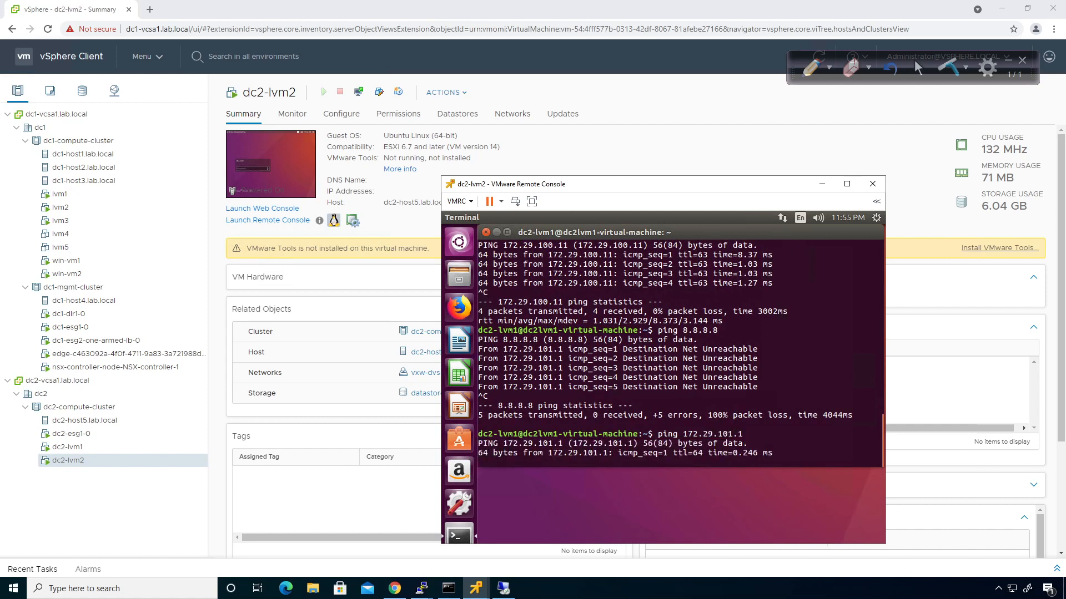
key("ctrl+c")
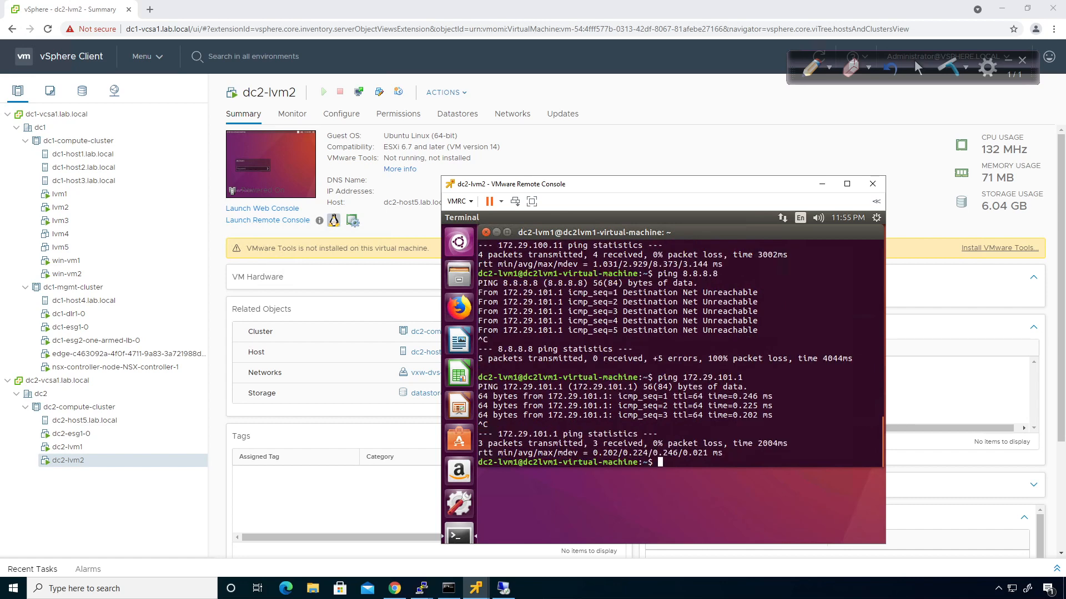
key("Up")
key("Up")
key("Up")
key("Return")
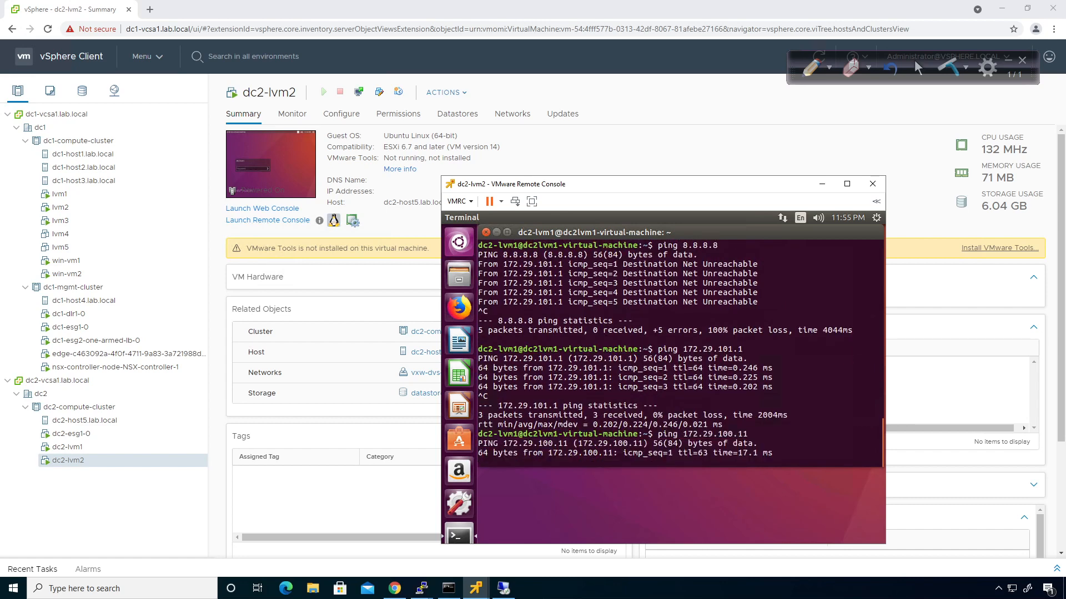
key("ctrl+c")
Ping 10.255.1.1, which returns Destination Net Unreachable
type("pi")
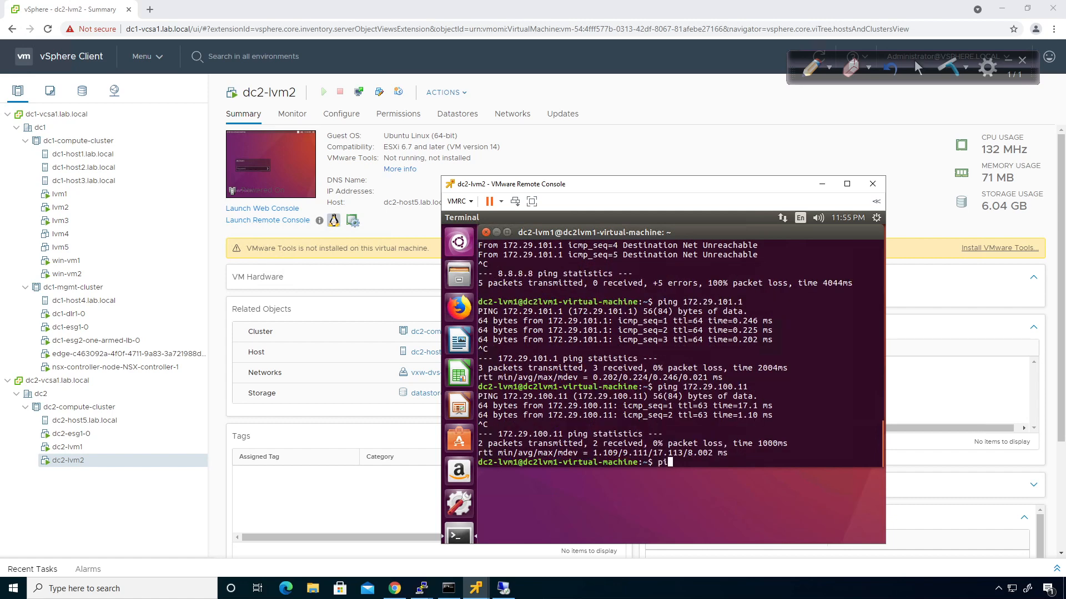
type("ng 10.255.1.1")
key("Return")
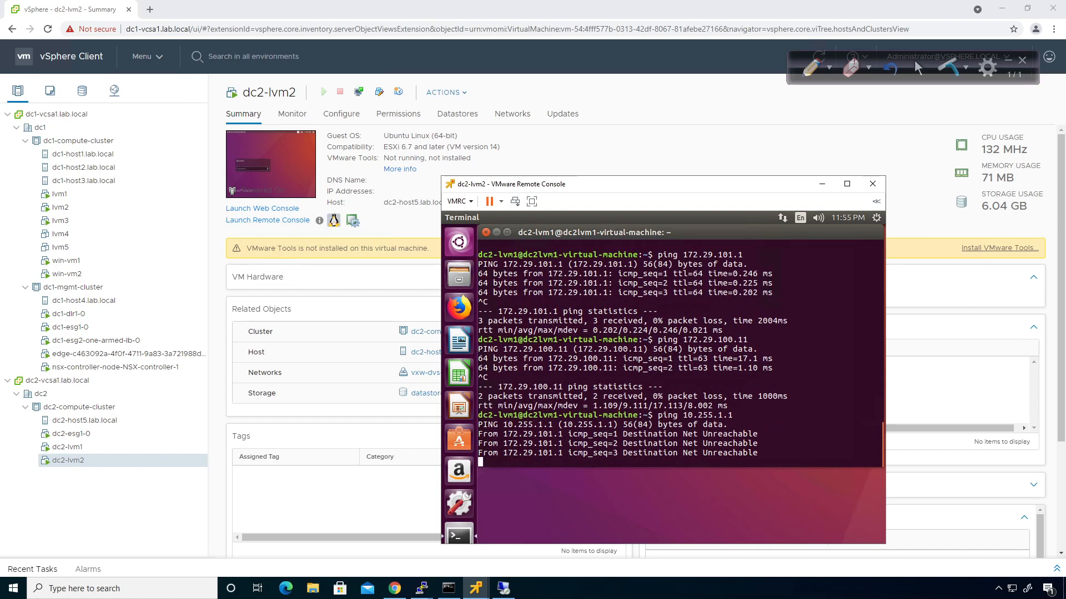
key("ctrl+c")
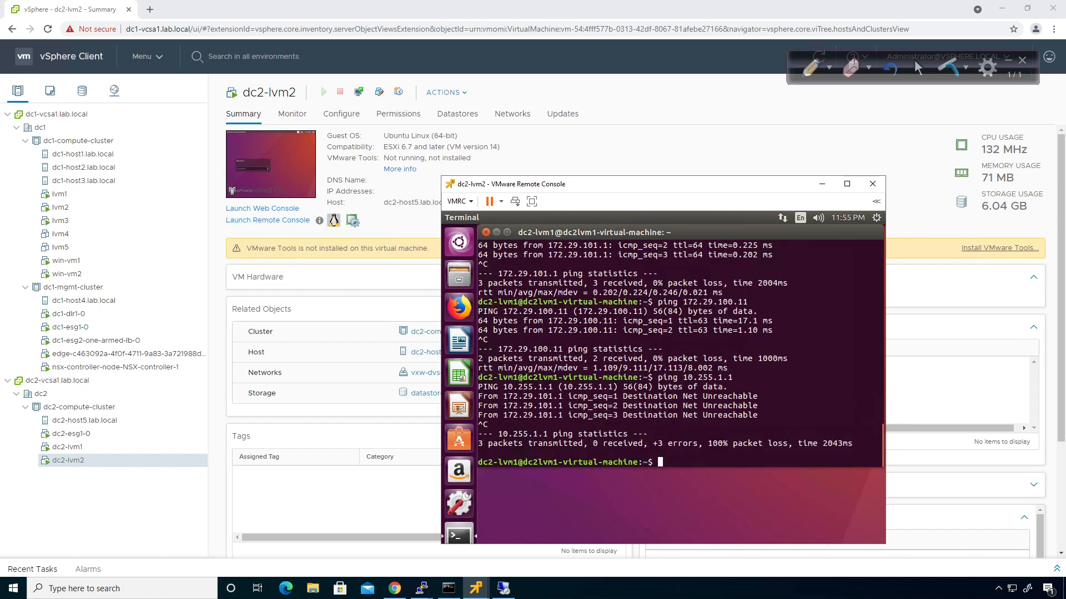
left_click(724, 132)
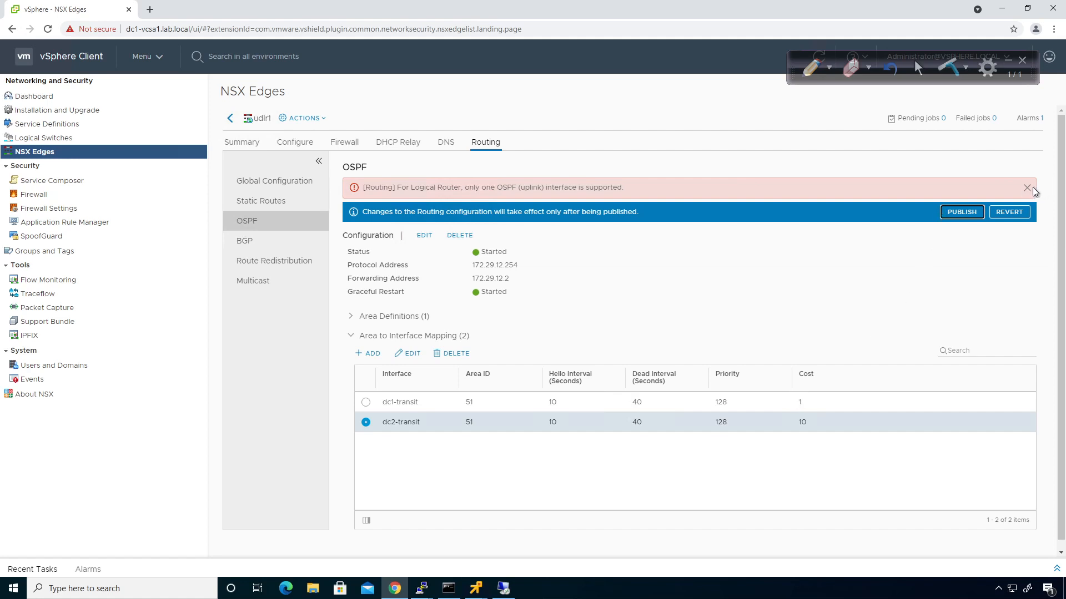
Revert udlr1's unpublished dc2-transit OSPF mapping, leaving only dc1-transit in area 51
left_click(1011, 211)
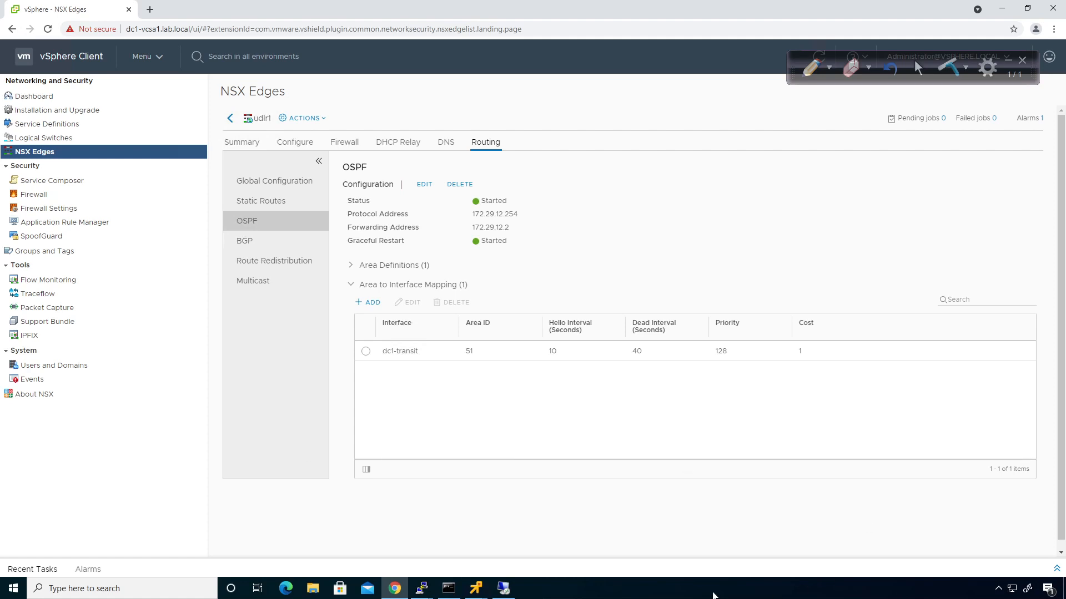
Log in to lvm1 with its password and ping 8.8.8.8, getting 0% loss
left_click(477, 591)
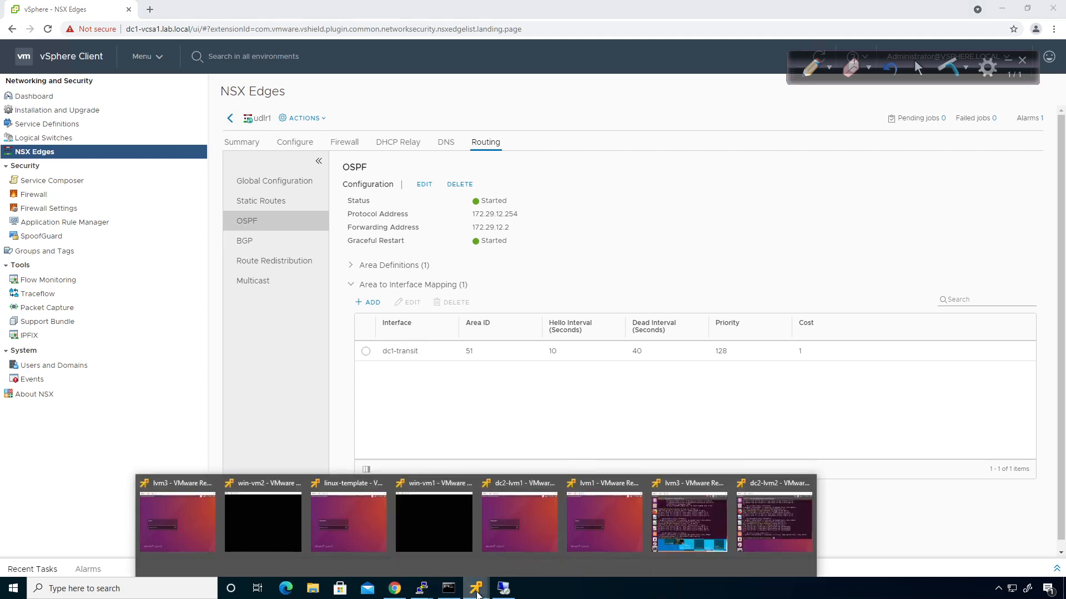
left_click(605, 525)
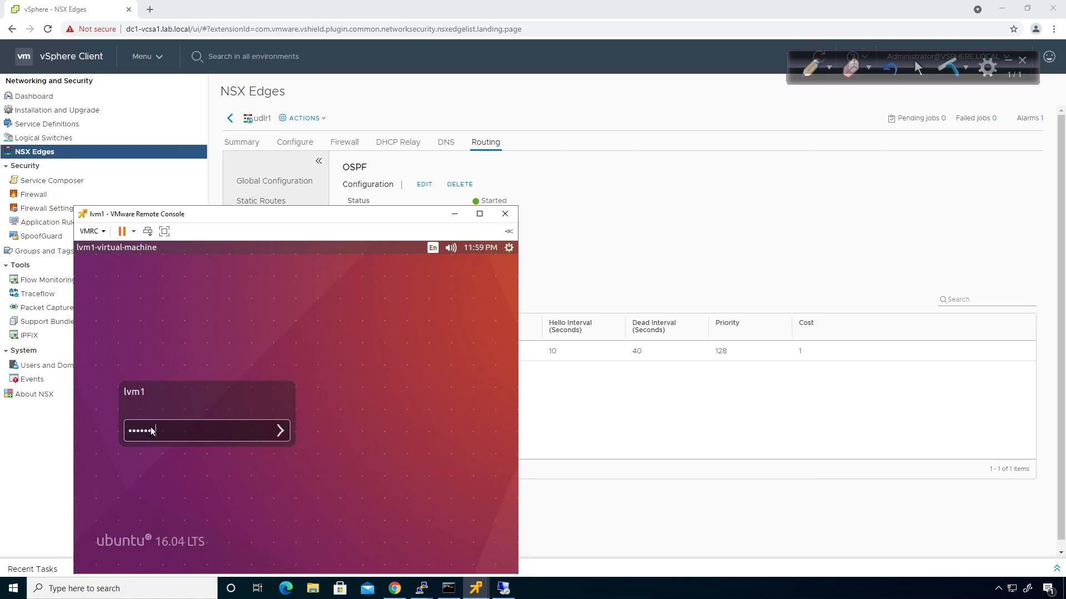
type("1")
key("Return")
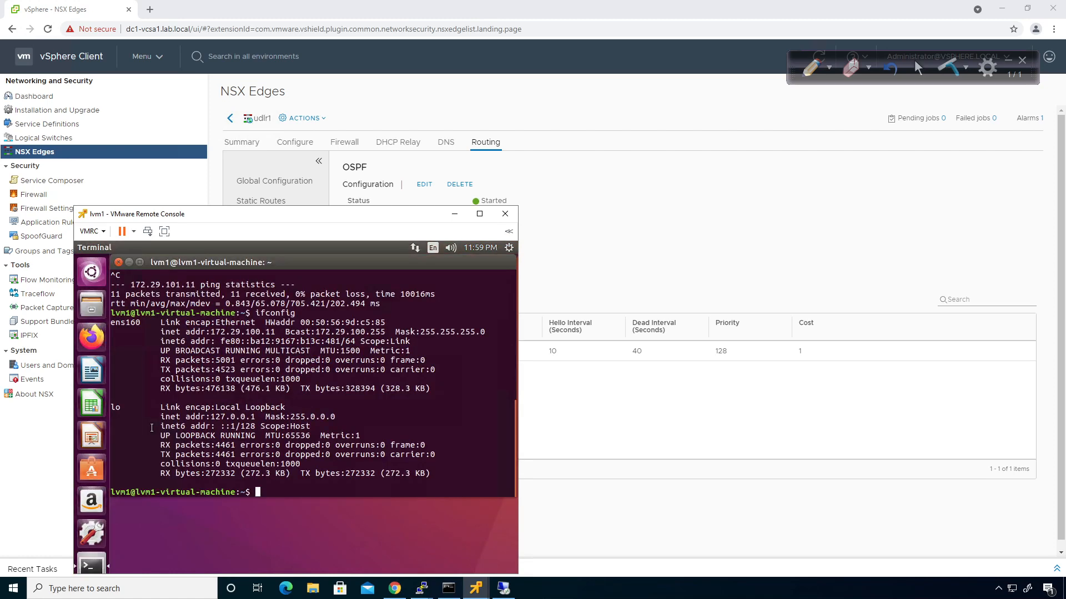
type("ping 8.8.8.8")
key("Return")
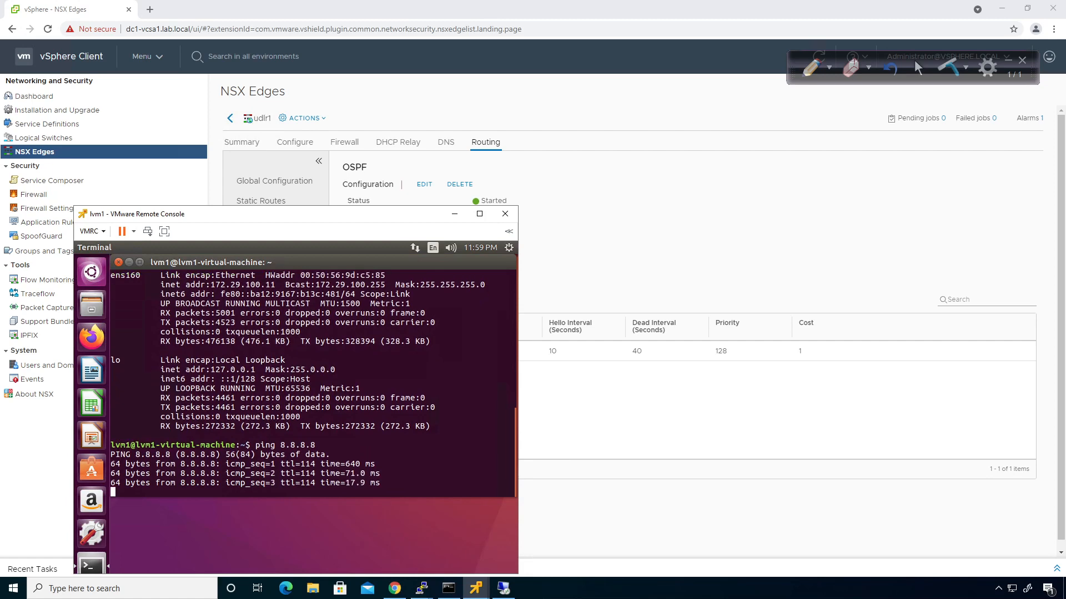
key("ctrl+c")
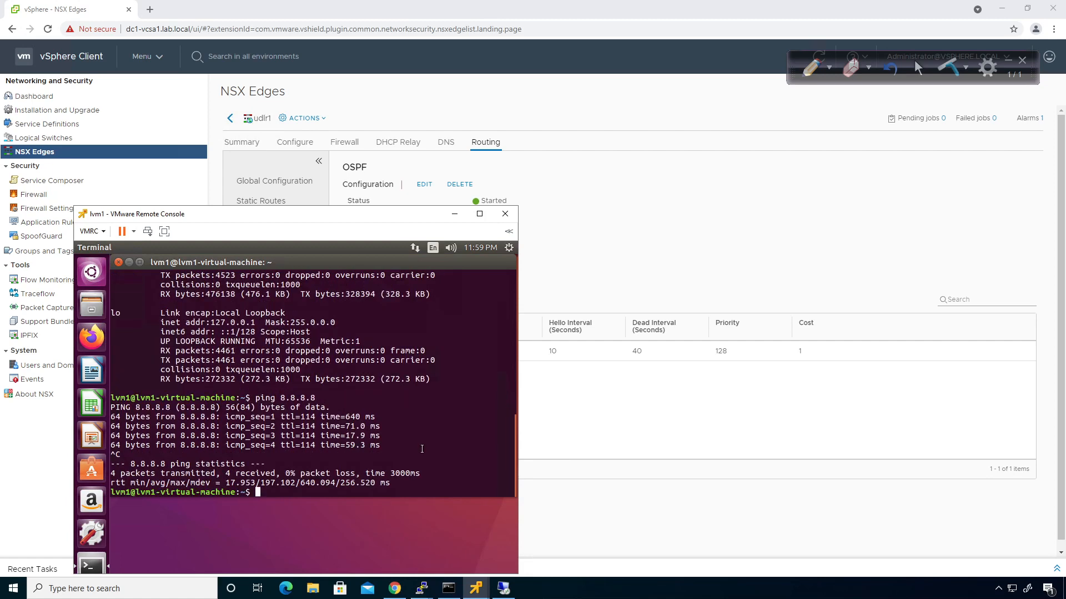
Ping 8.8.8.8 from dc2-lvm1, which fails with Destination Net Unreachable and 100% loss
mouse_move(466, 587)
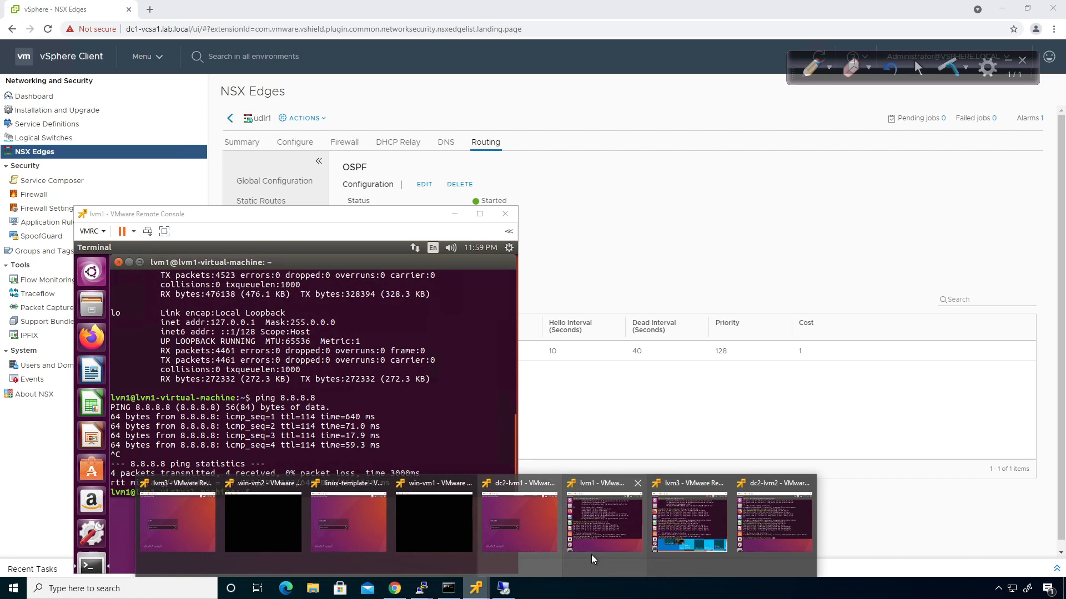
left_click(764, 519)
key("Up")
key("Up")
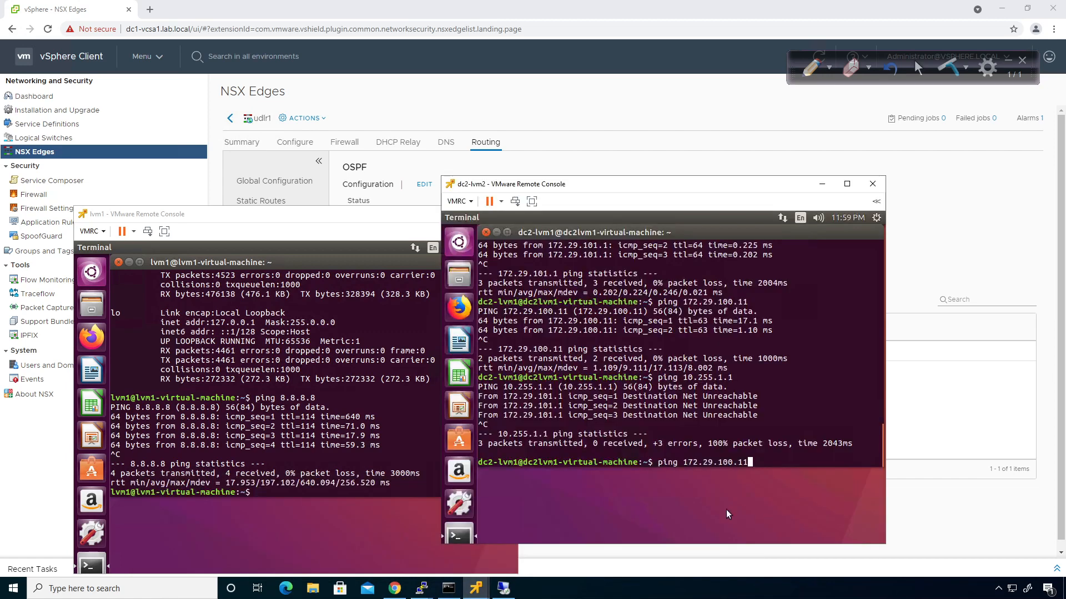
key("BackSpace")
key("BackSpace")
key("BackSpace")
key("BackSpace")
key("BackSpace")
key("BackSpace")
key("BackSpace")
key("BackSpace")
key("BackSpace")
key("BackSpace")
key("BackSpace")
key("BackSpace")
key("BackSpace")
type("8.8.8.8")
key("Return")
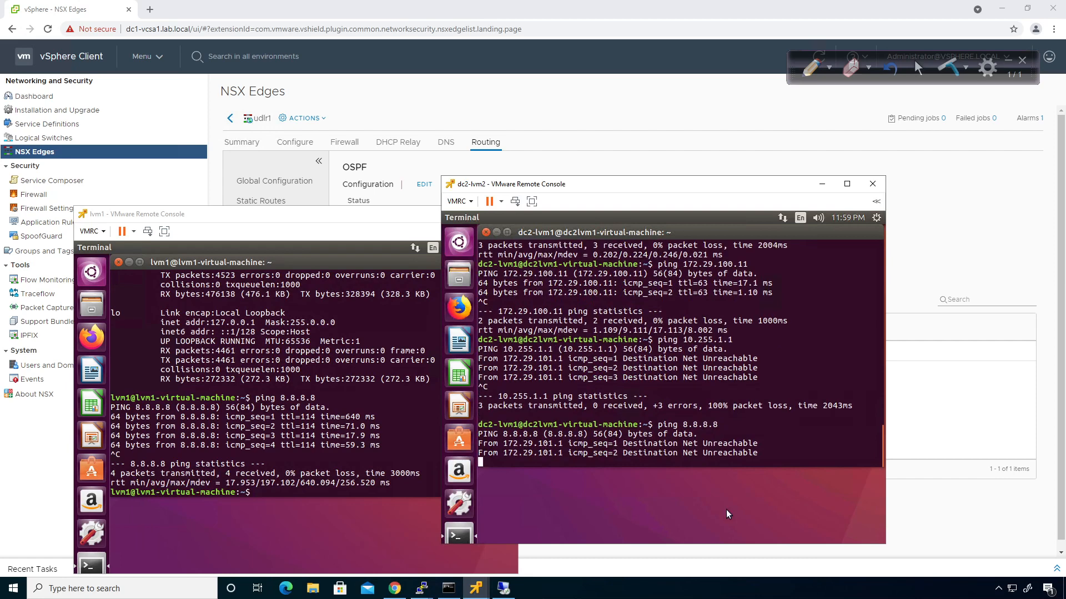
key("ctrl+c")
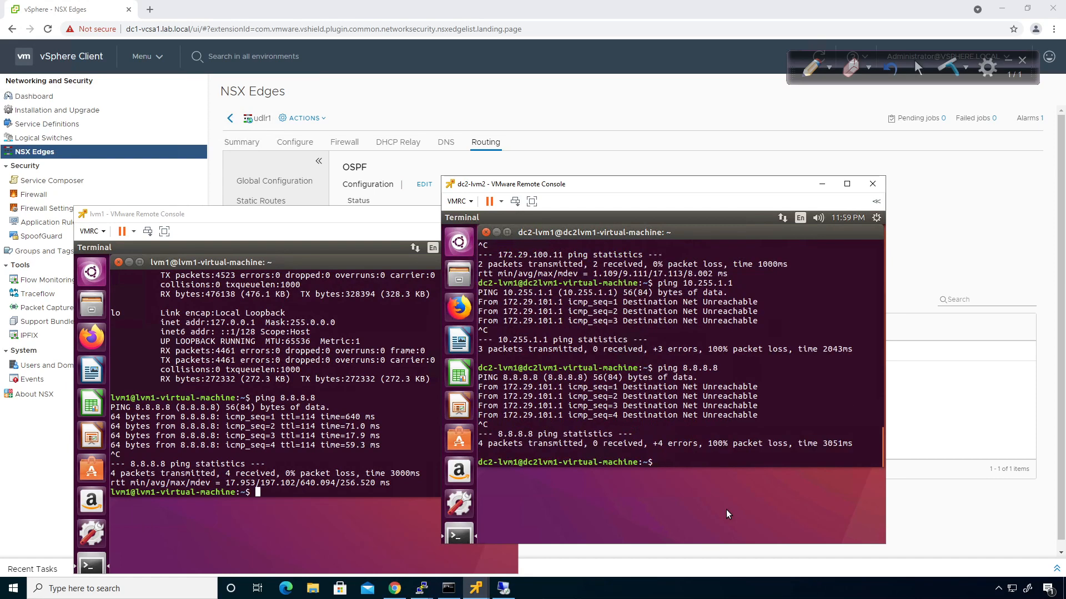